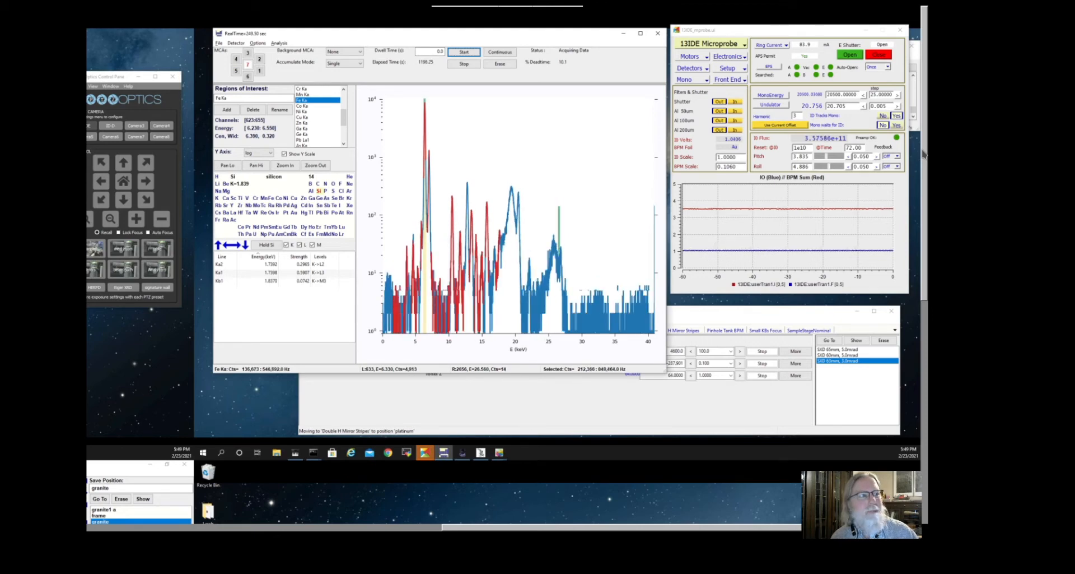
drag(924, 154, 921, 378)
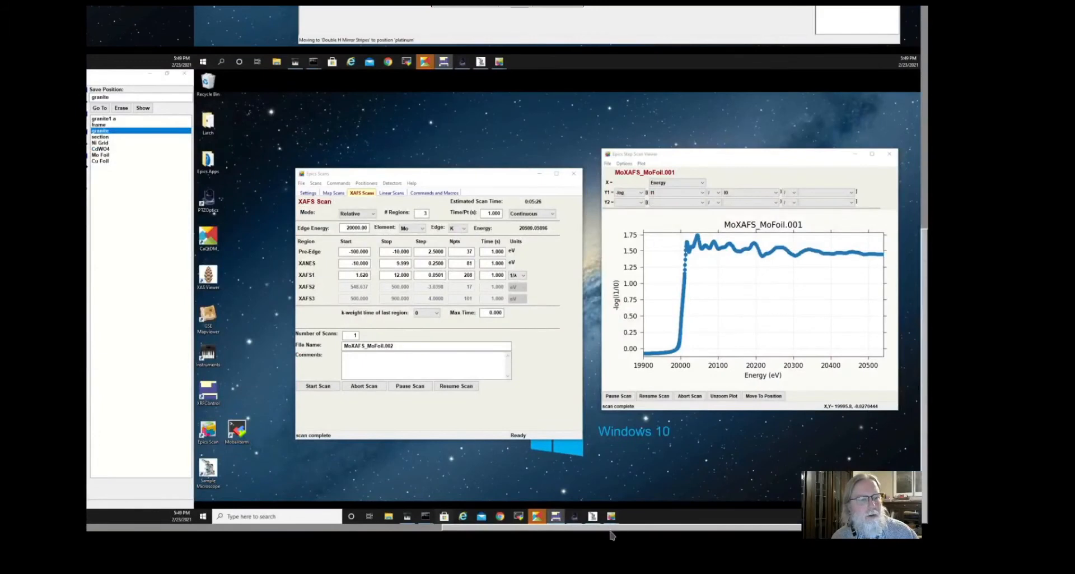
drag(926, 280, 925, 433)
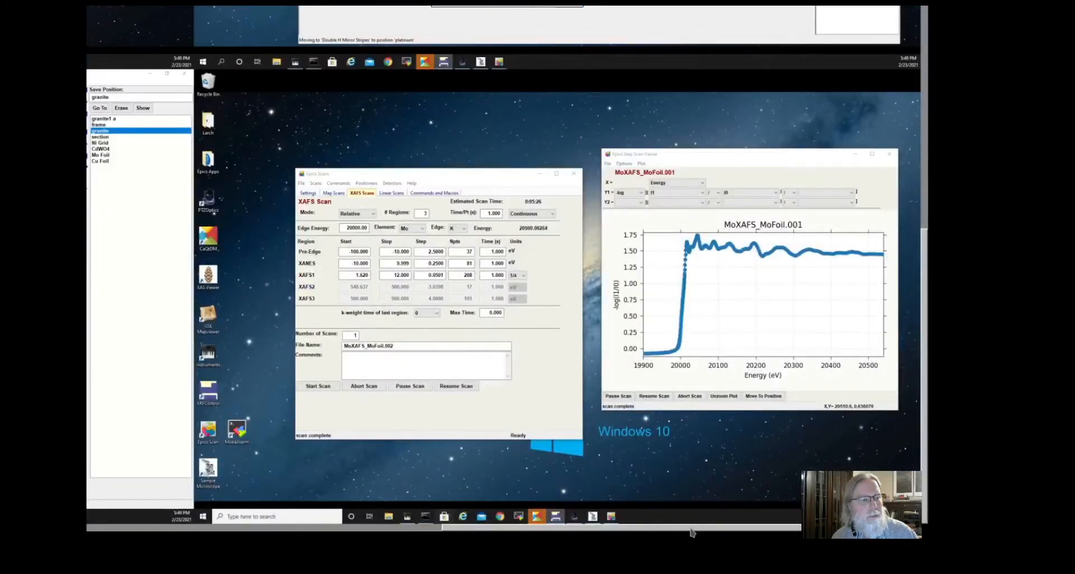
drag(692, 529, 276, 531)
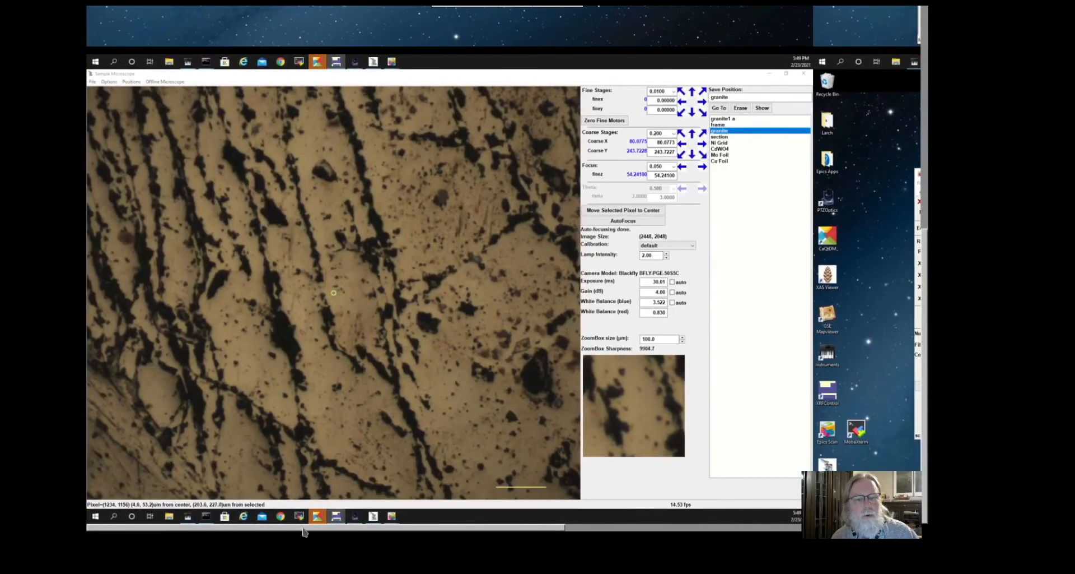
drag(313, 531, 651, 521)
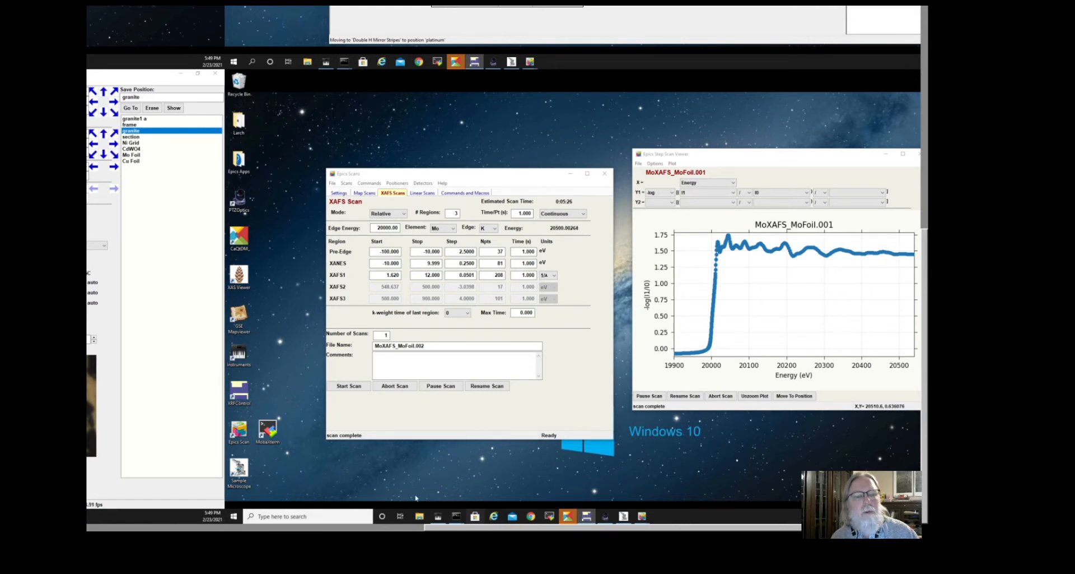
Step: Jog the sample's fine X stage in 0.01 mm increments to 0.04 mm
drag(442, 526, 102, 535)
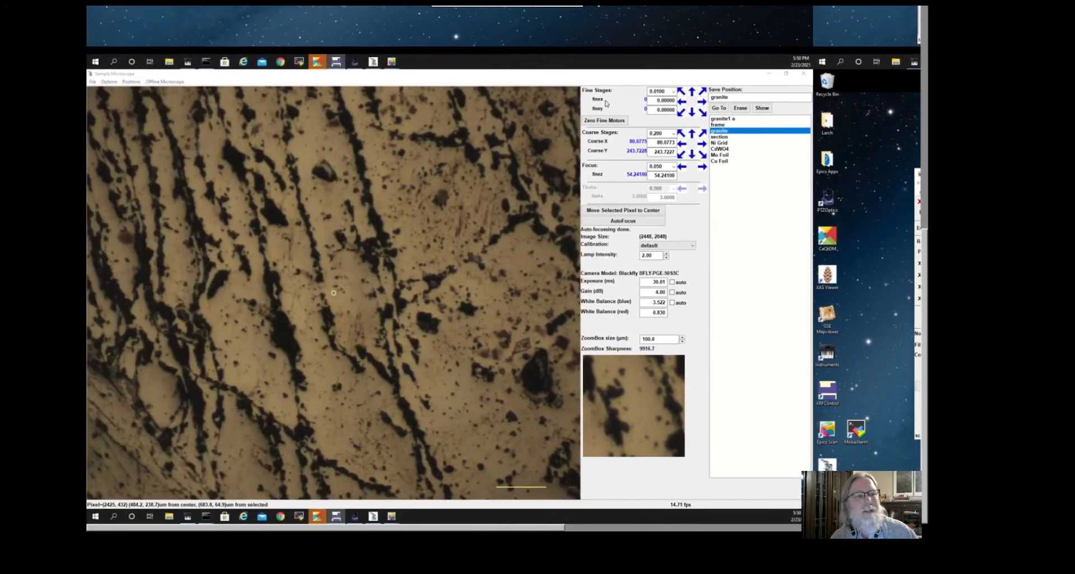
click(682, 103)
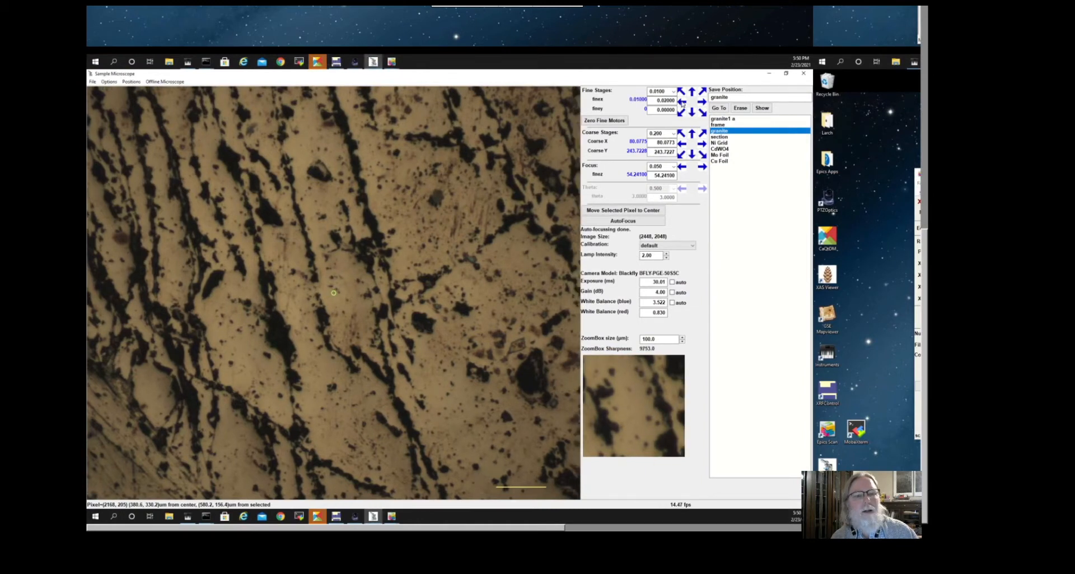
click(683, 103)
click(682, 103)
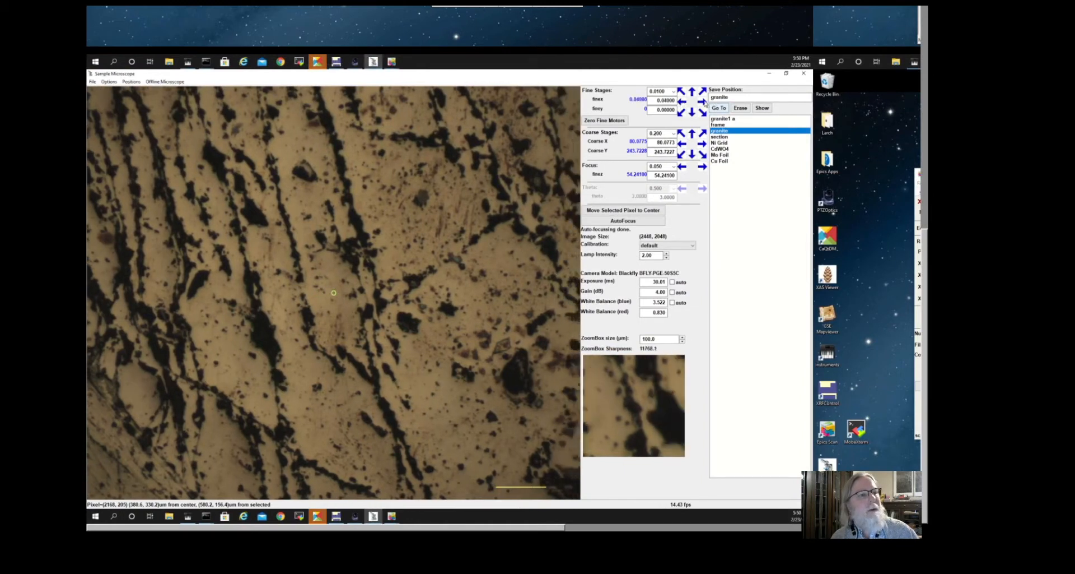
Step: Jog the fine X stage in the opposite direction to -0.04 mm
click(704, 102)
click(705, 102)
click(705, 102)
click(705, 102)
click(704, 102)
click(705, 102)
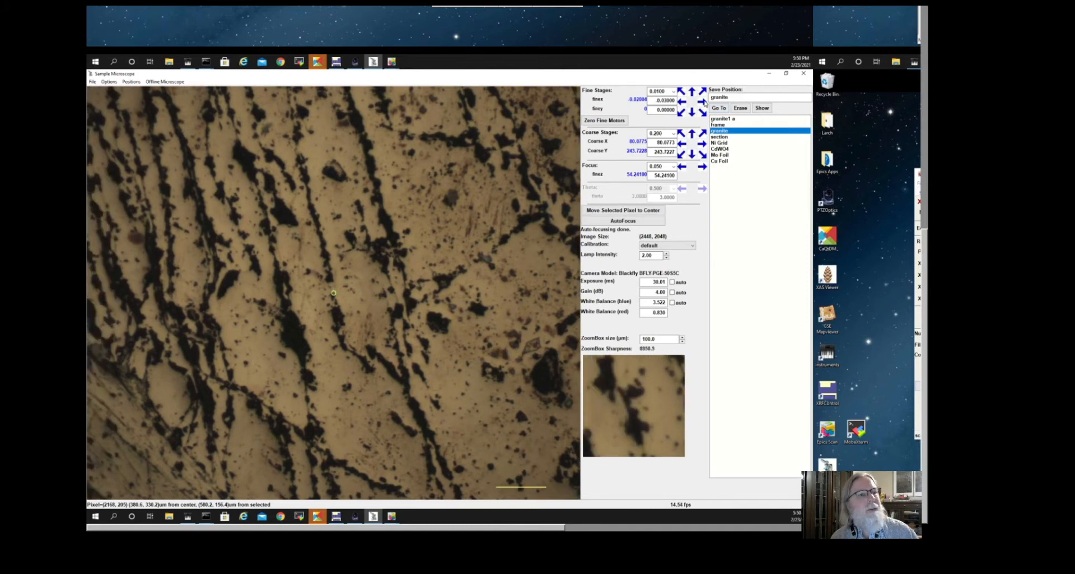
click(705, 102)
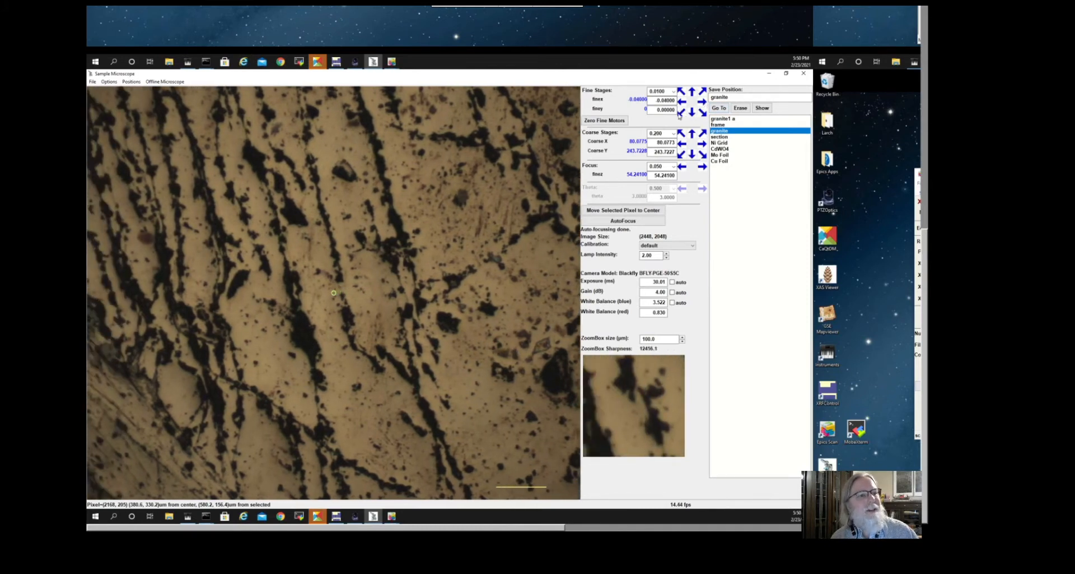
Step: Jog the fine stages diagonally by one 0.01 mm increment and back, and set fine X to 0
click(703, 91)
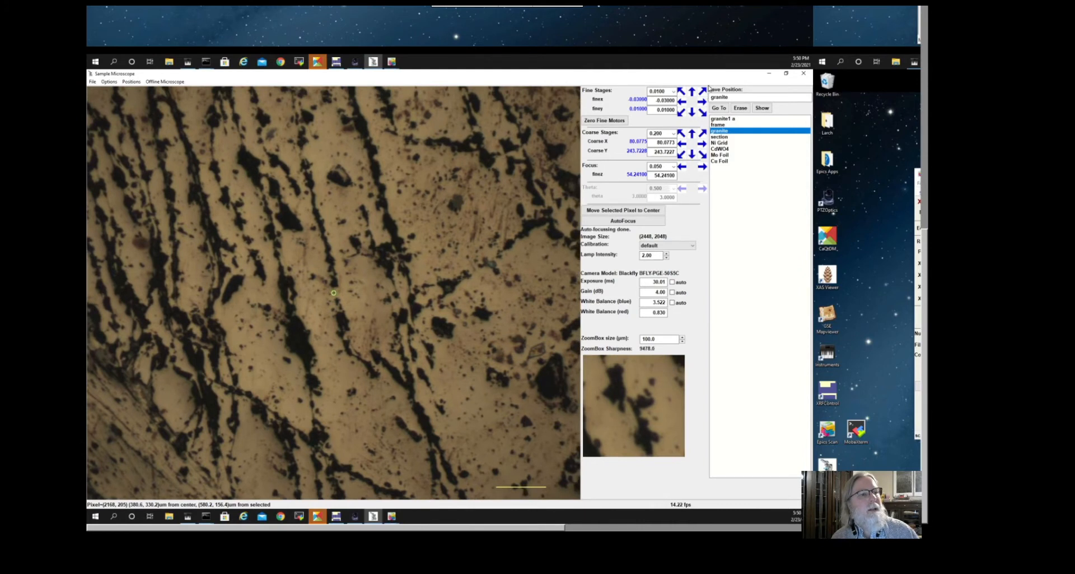
click(681, 112)
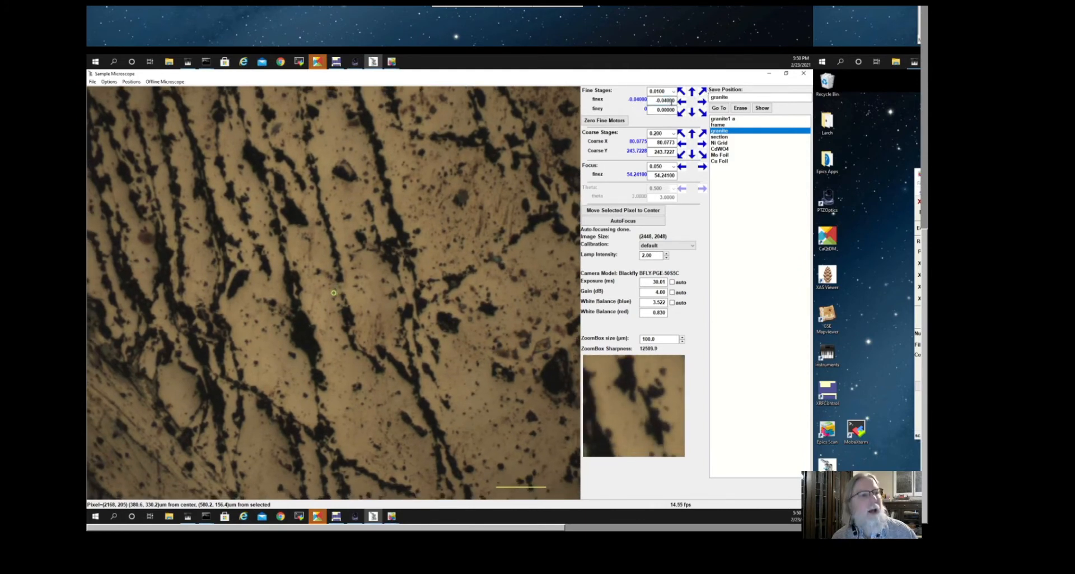
key(Return)
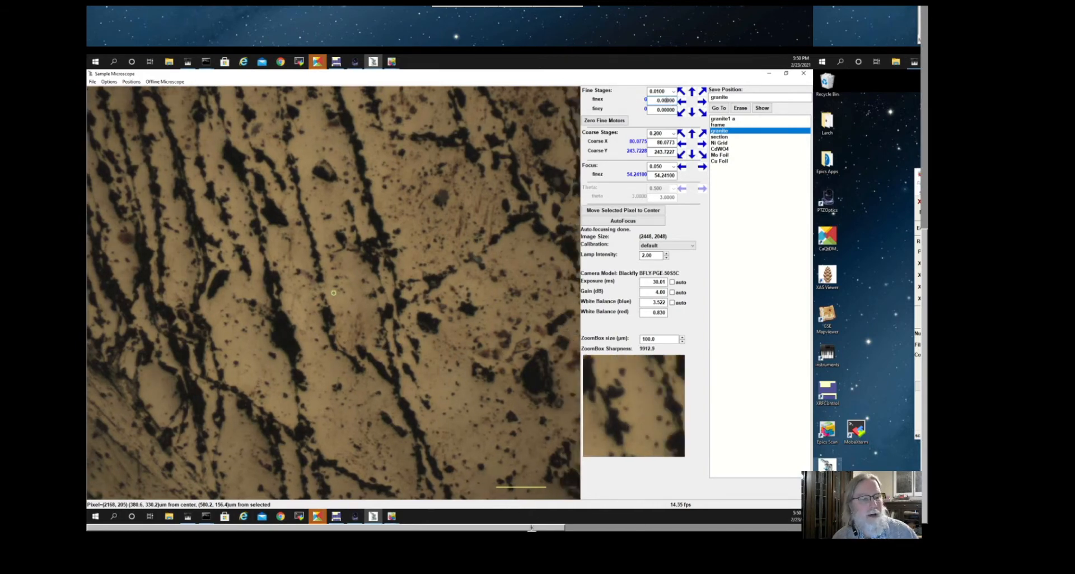
Step: Review the general scan settings and the commands and macros, ending on the map scan setup
drag(533, 528, 682, 521)
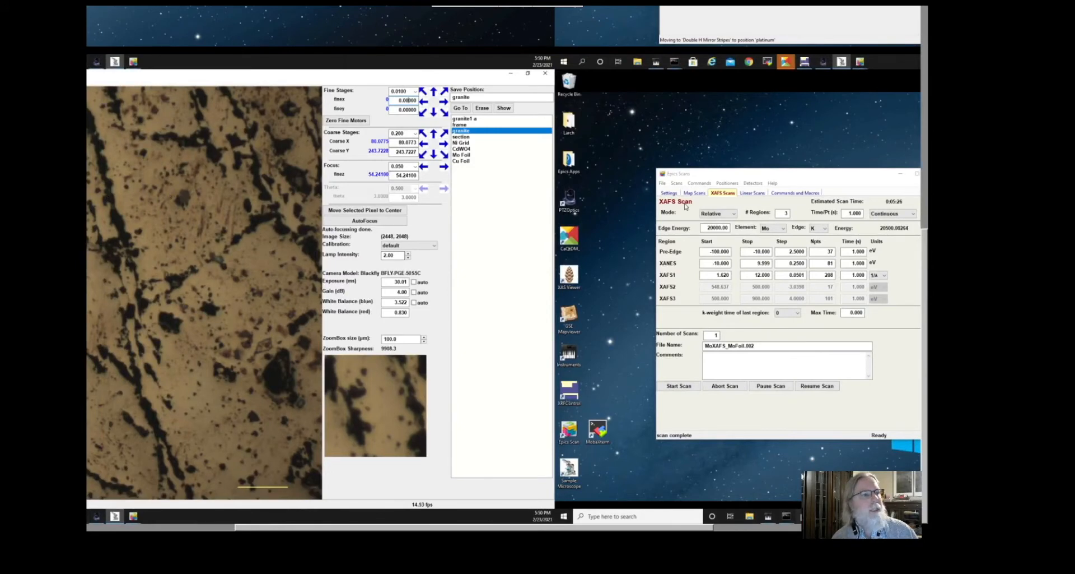
drag(682, 521, 872, 525)
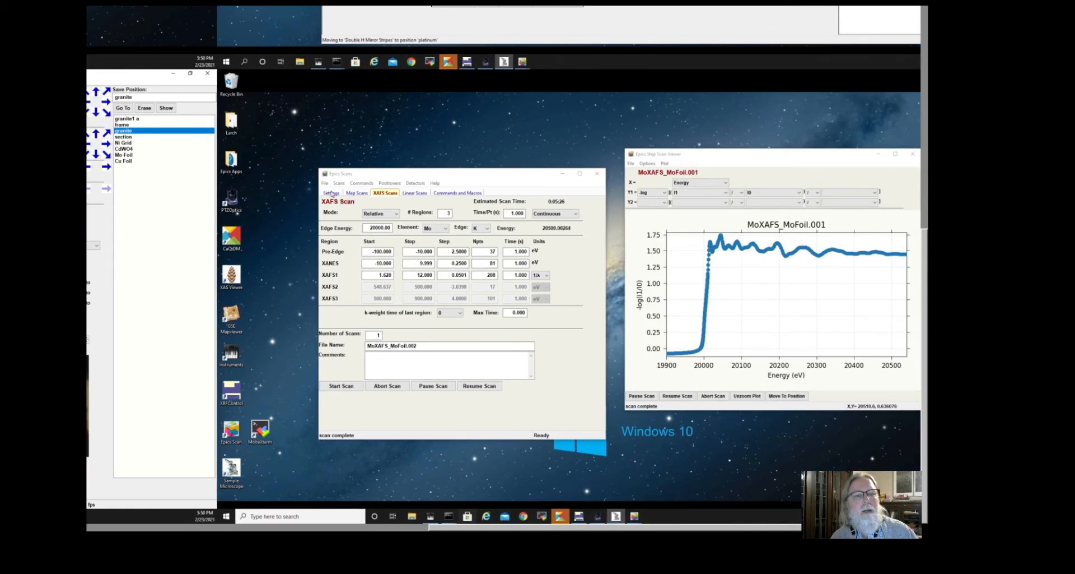
click(333, 193)
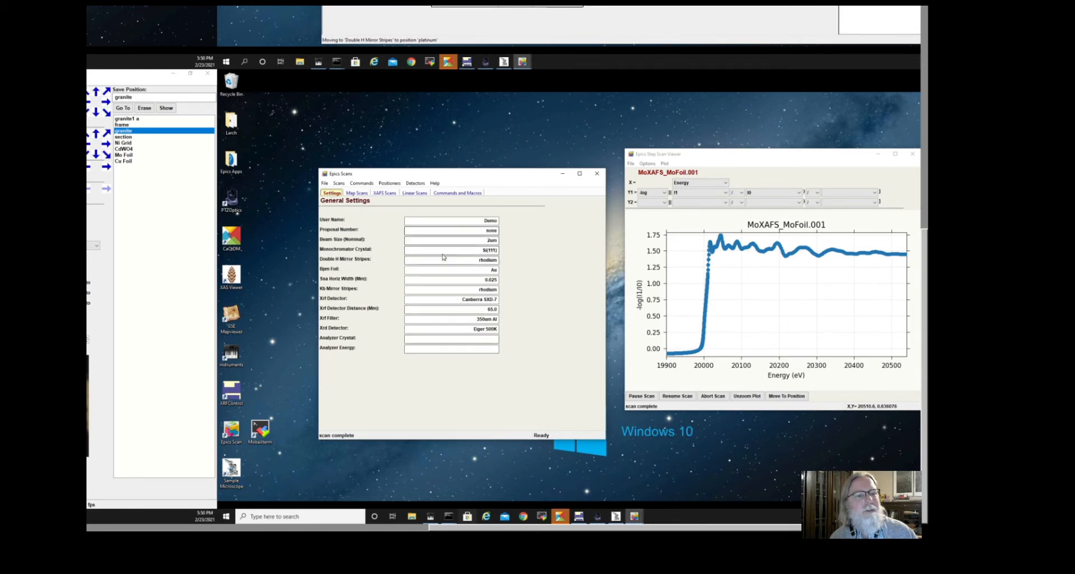
click(361, 193)
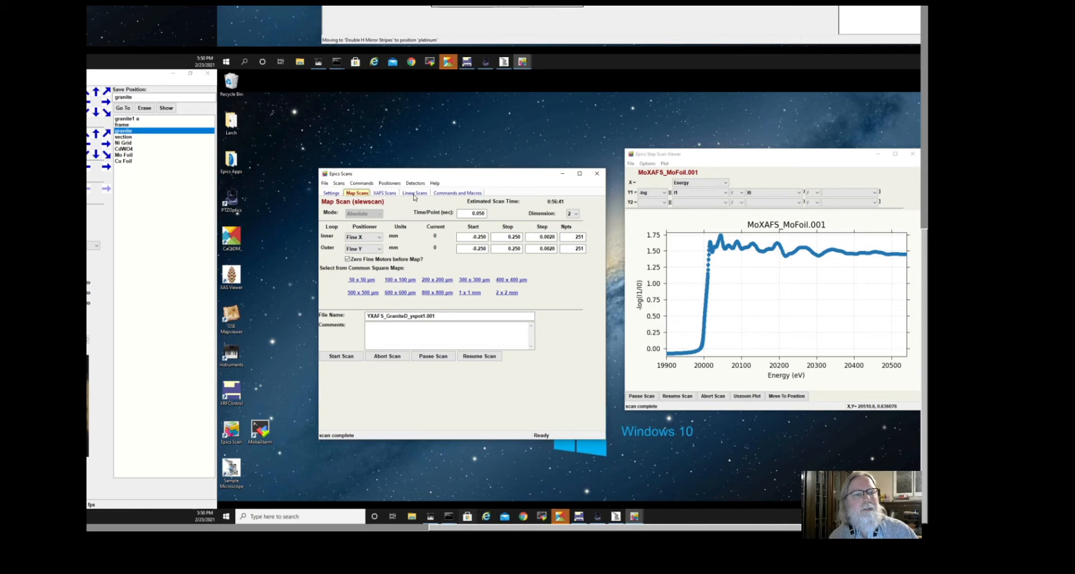
click(457, 193)
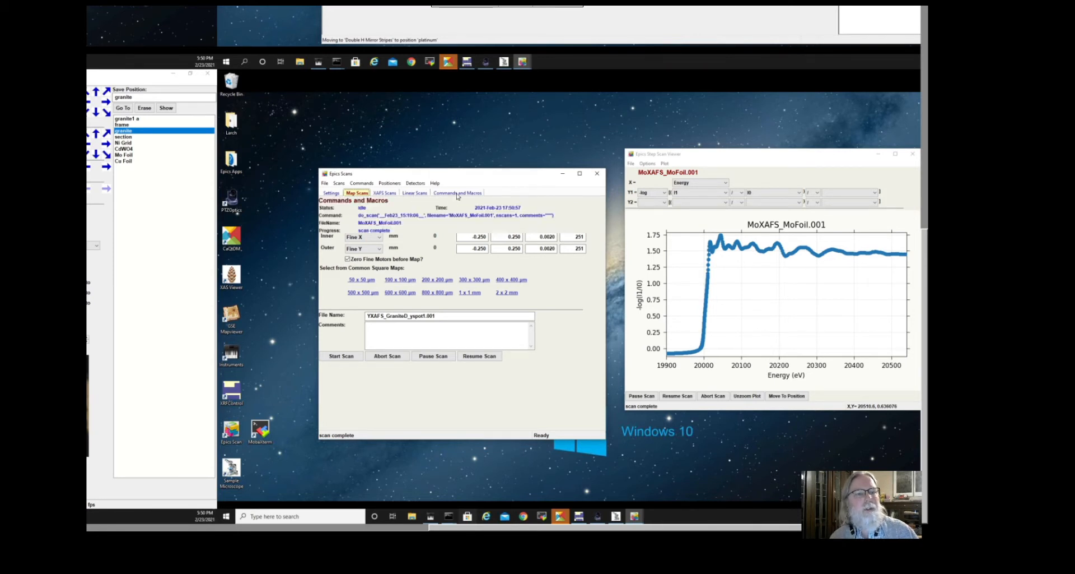
click(357, 193)
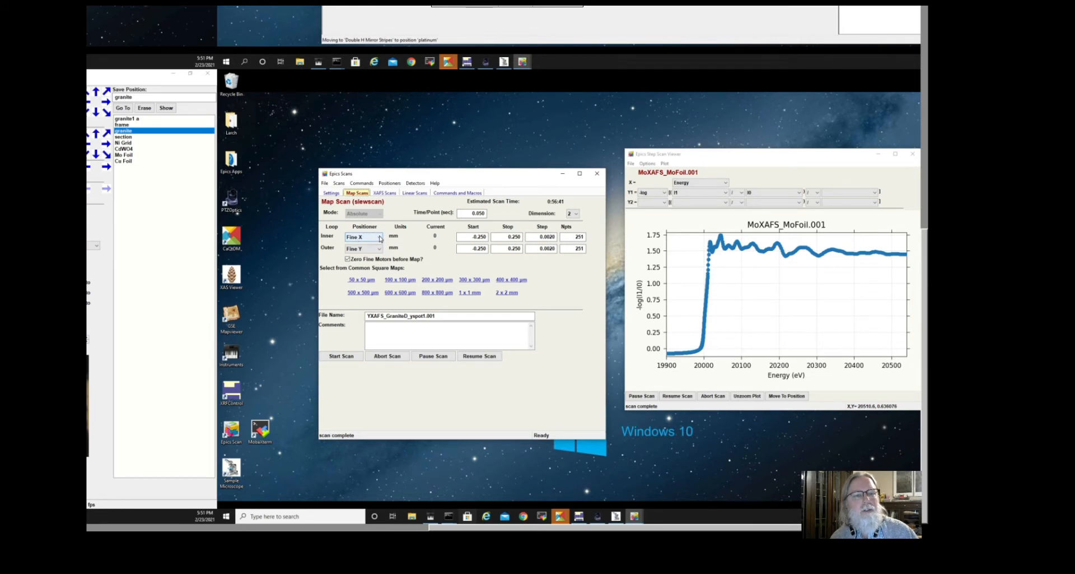
Step: Review the positioner choices for the map's inner and outer loops, keeping Fine X and Fine Y
click(380, 239)
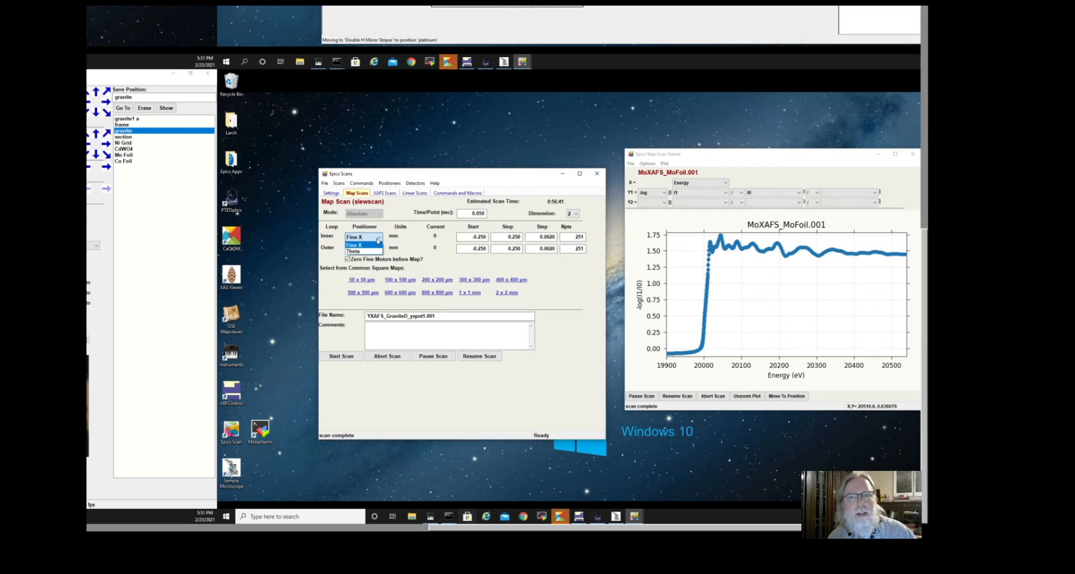
click(444, 265)
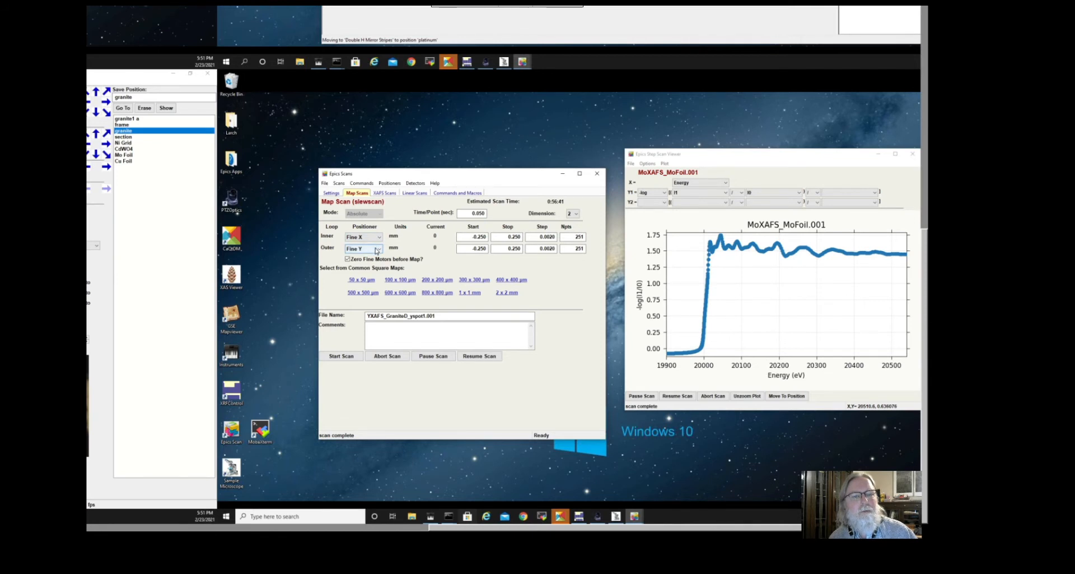
click(377, 249)
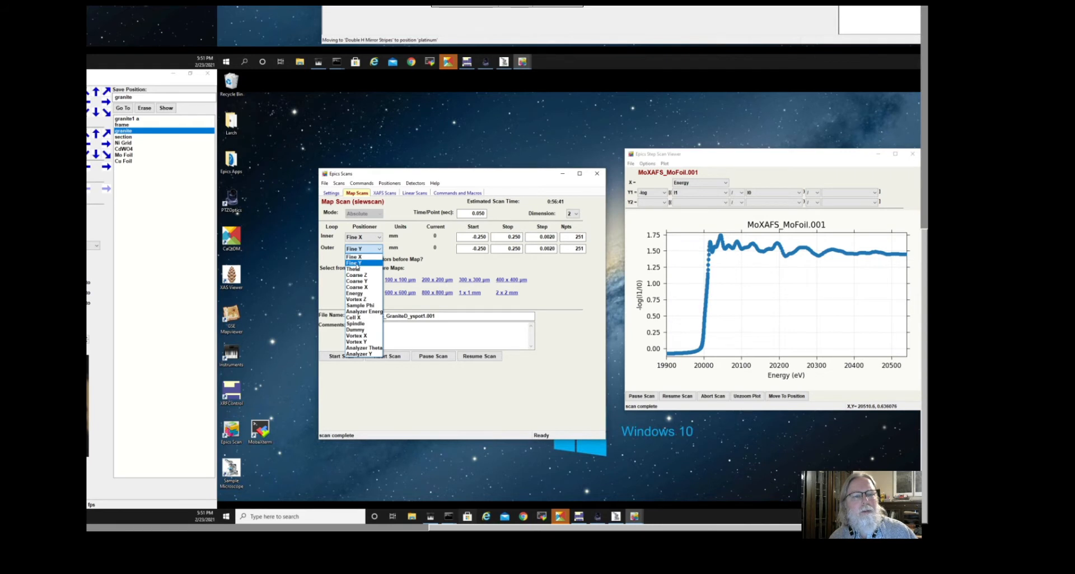
click(357, 263)
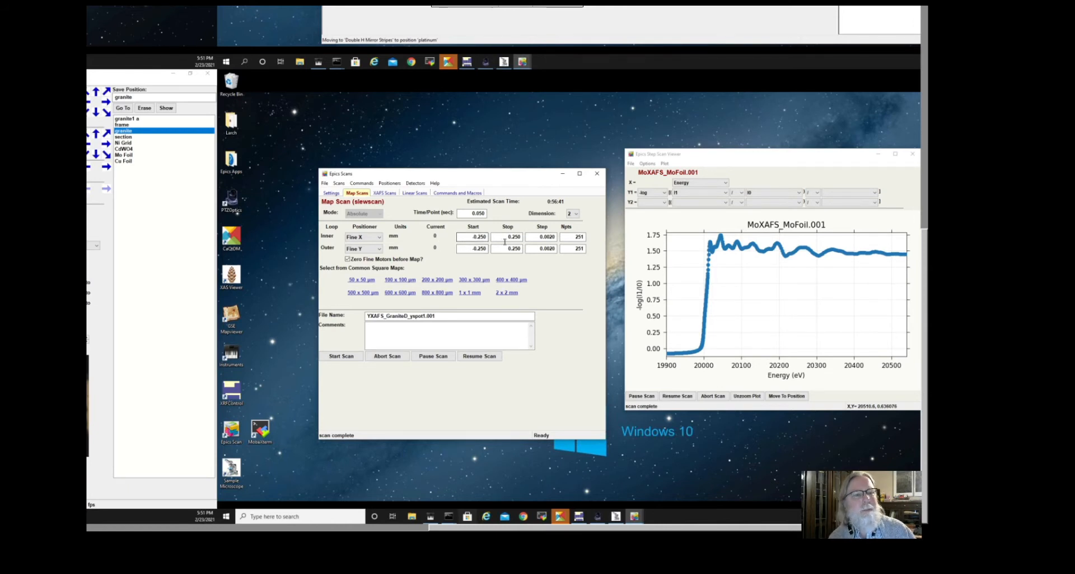
Step: Apply the 500 x 500 µm square map preset and set the inner and outer step sizes to 0.005 mm
click(367, 293)
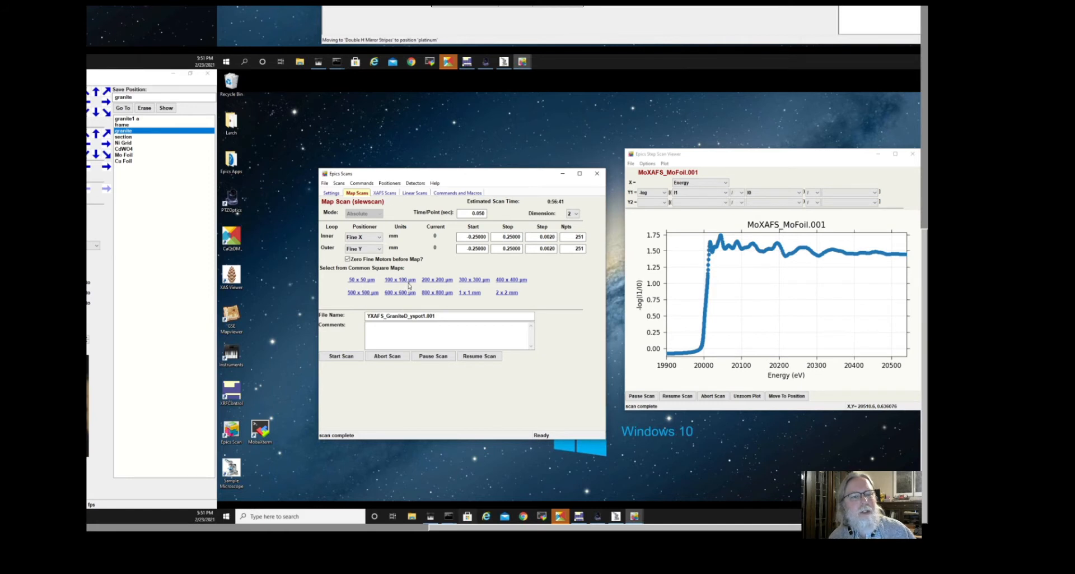
click(556, 236)
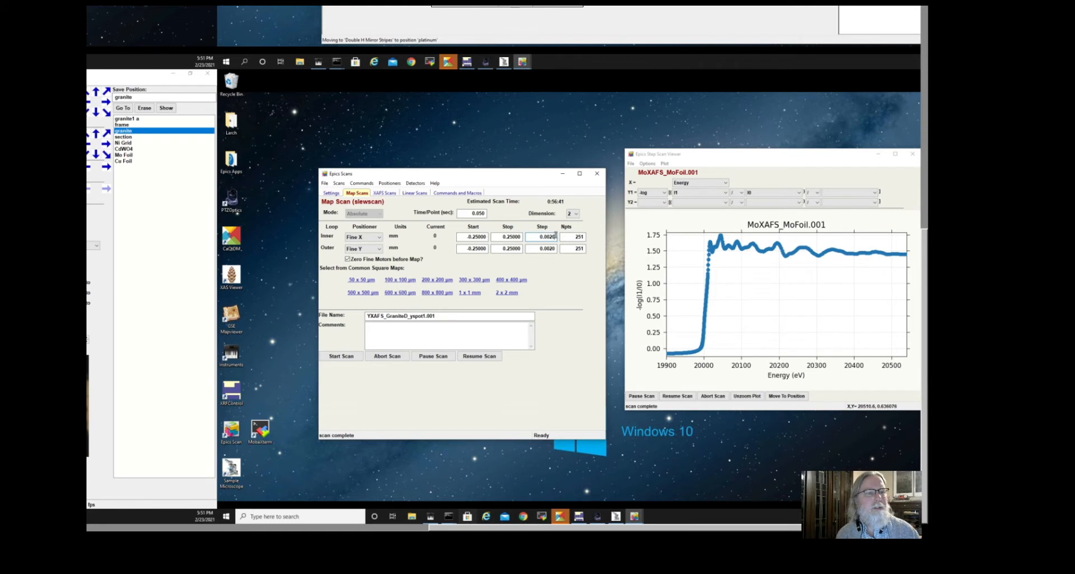
key(BackSpace)
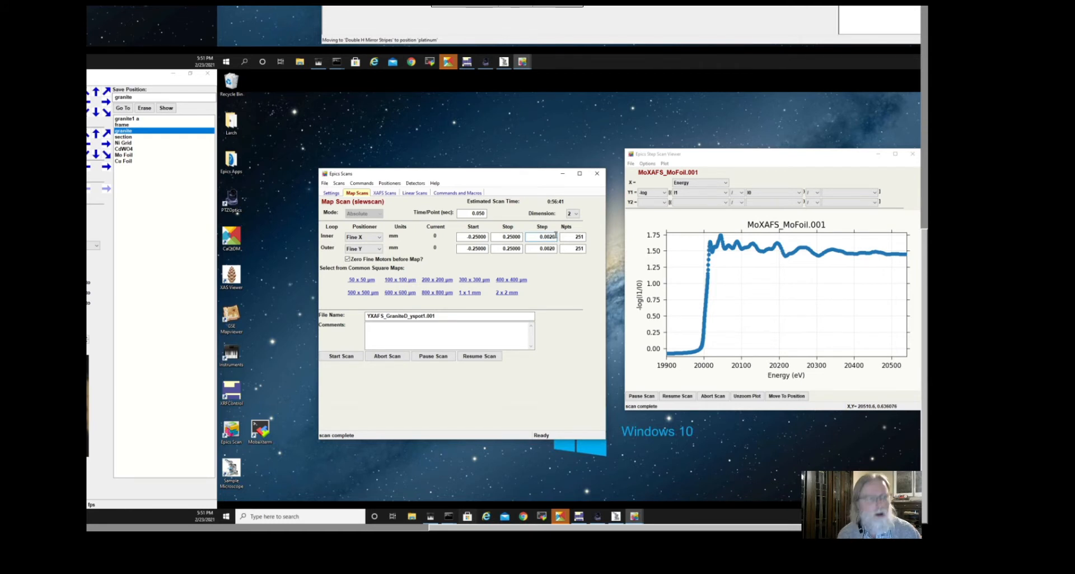
key(BackSpace)
text(5)
key(Return)
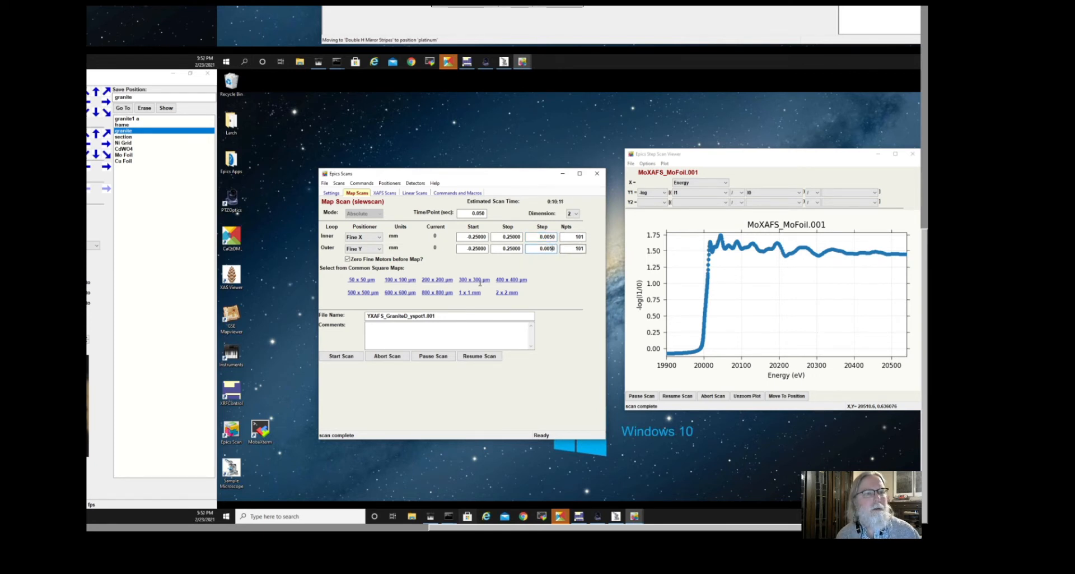
Step: Apply the 1 x 1 mm square map preset and set the time per point to 0.02 seconds
click(464, 295)
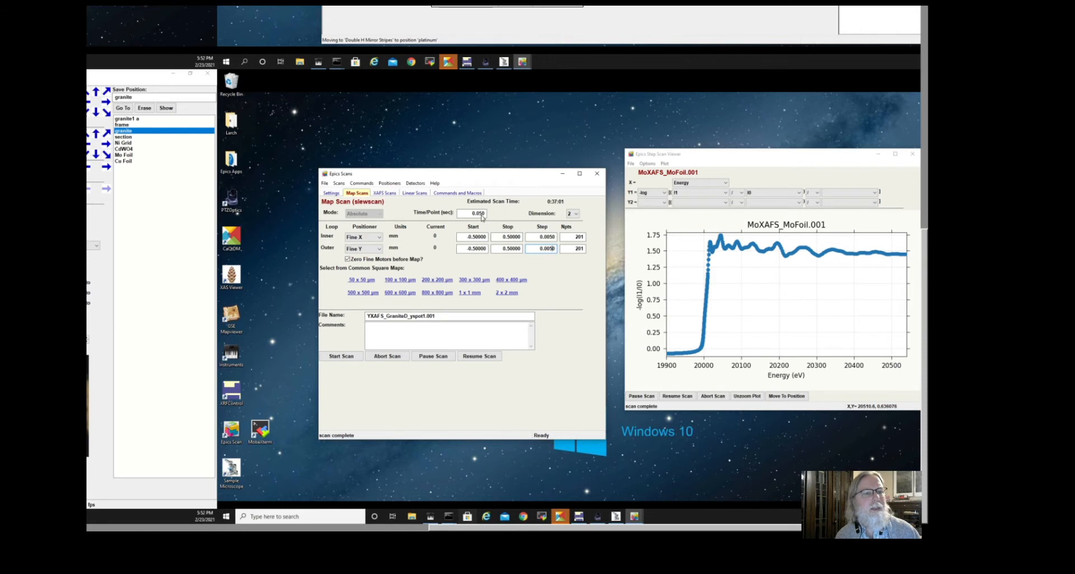
click(485, 214)
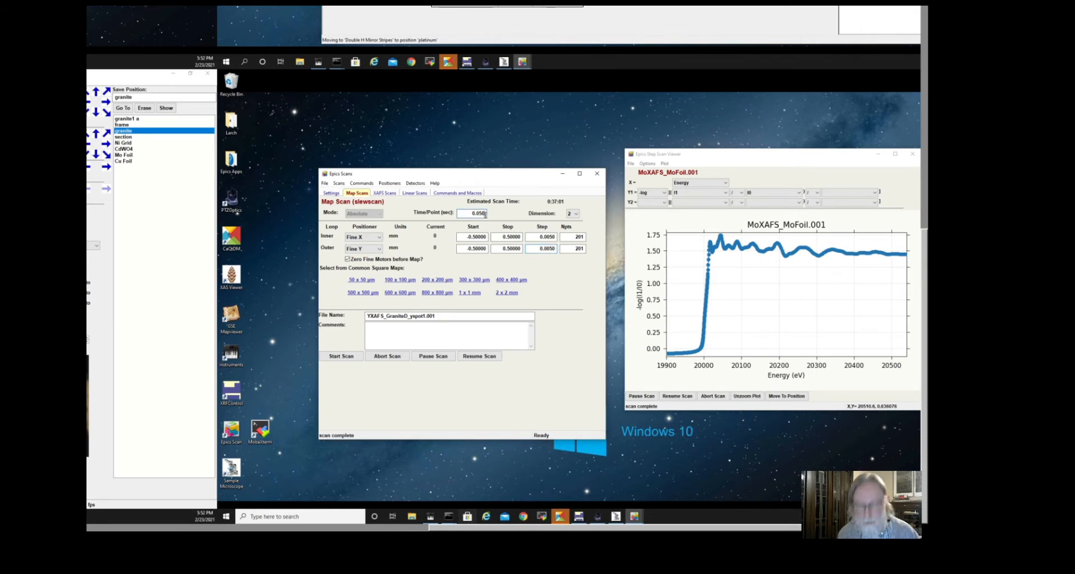
key(BackSpace)
key(BackSpace)
text(2)
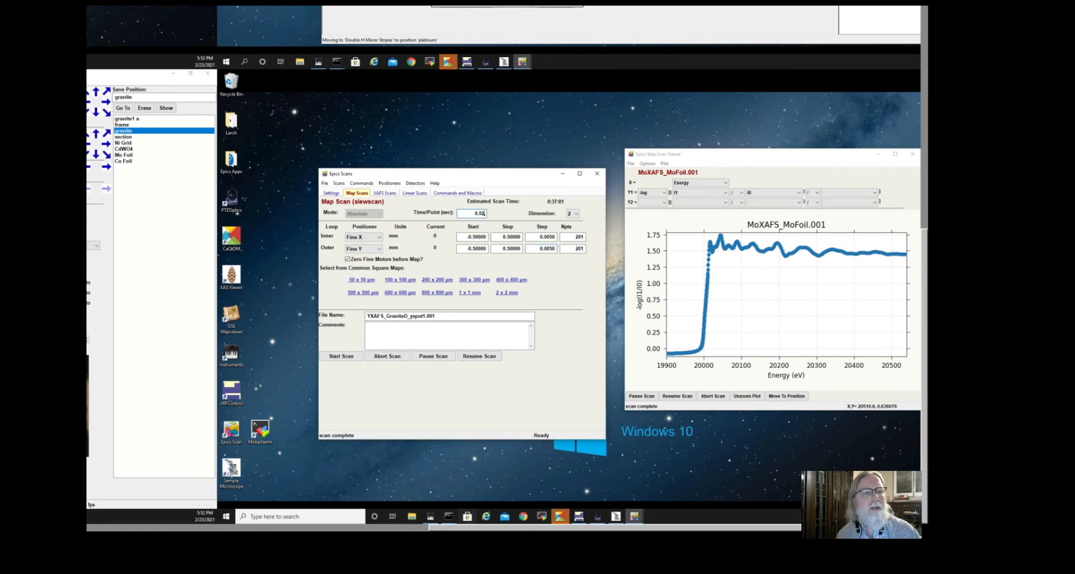
key(Return)
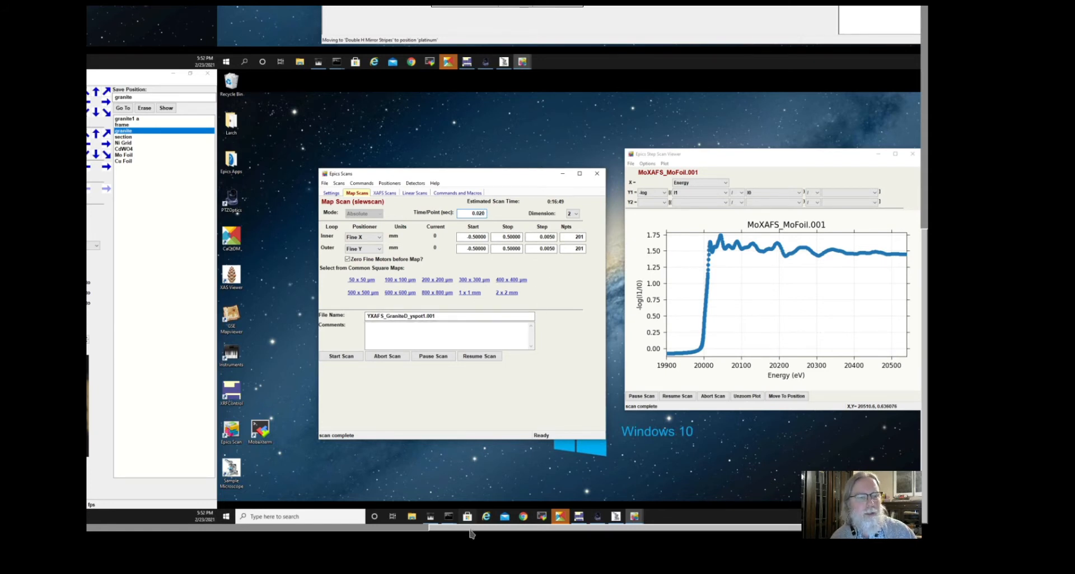
Step: Save the current map scan definition as 1mm_map, overwriting the existing definition of that name
drag(471, 532, 369, 530)
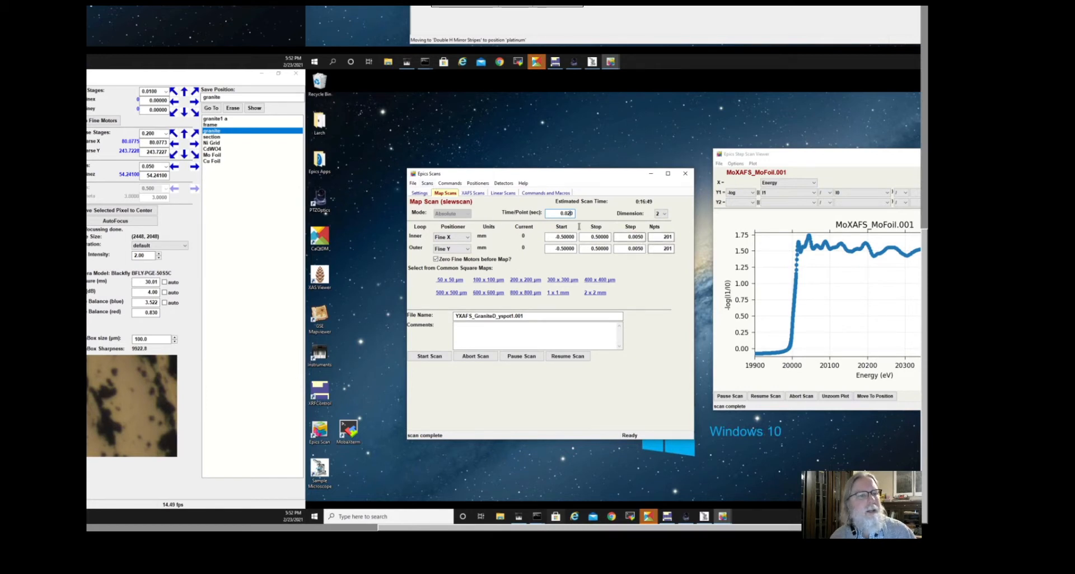
click(428, 184)
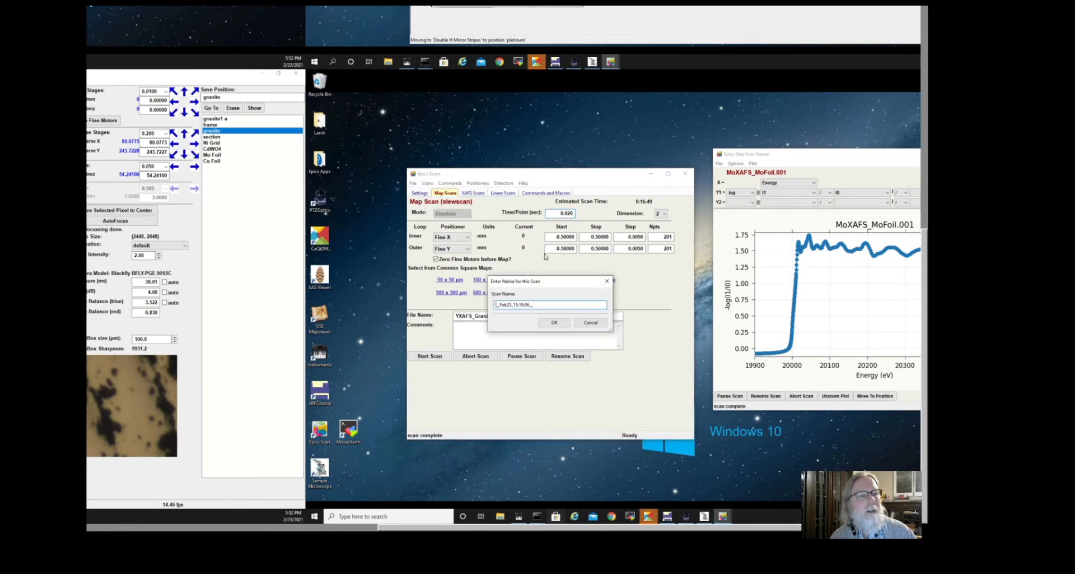
double_click(494, 305)
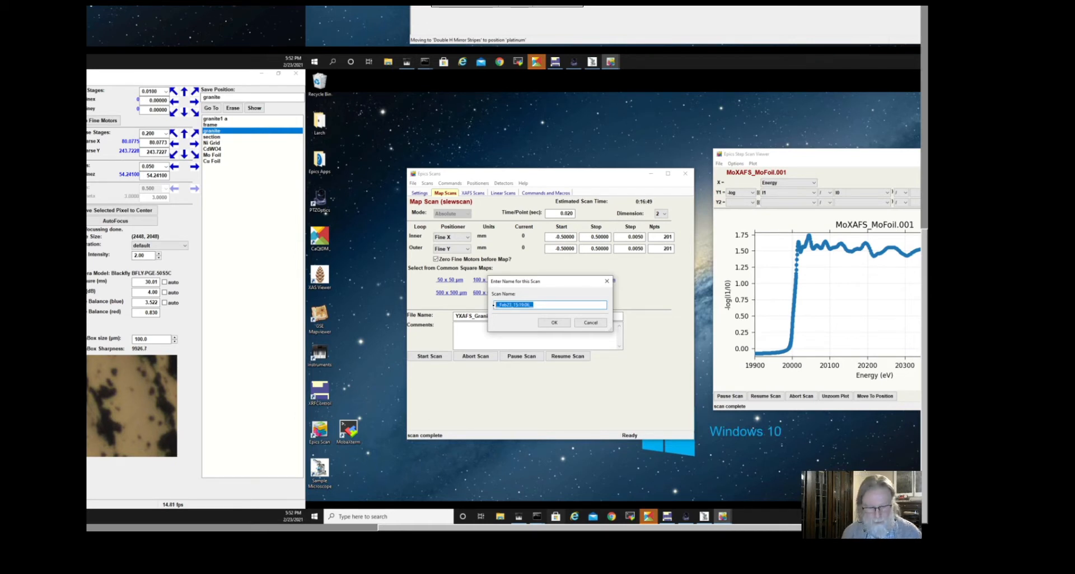
text(1mm)
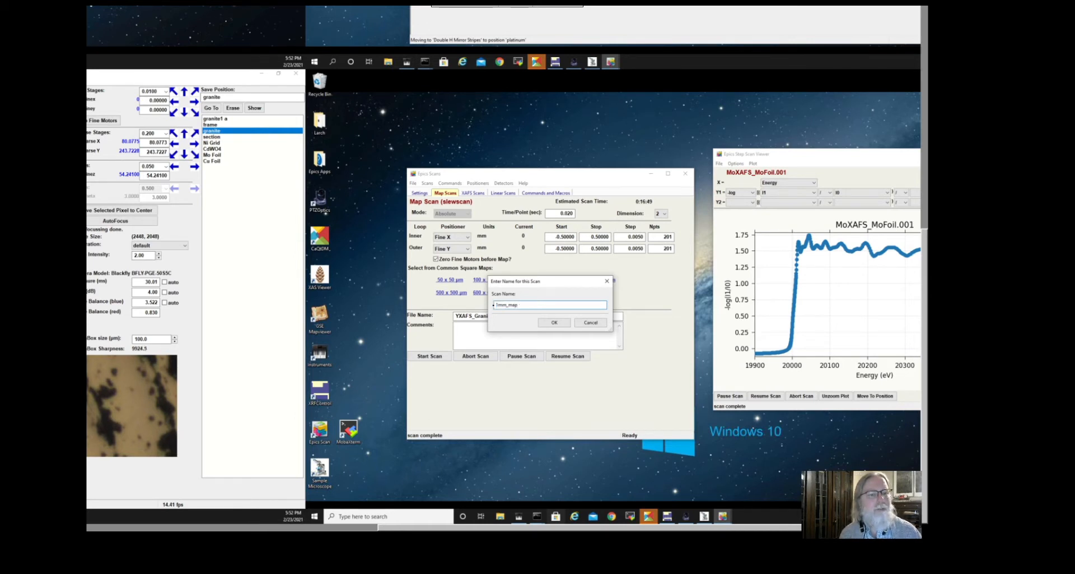
text(_map)
key(Return)
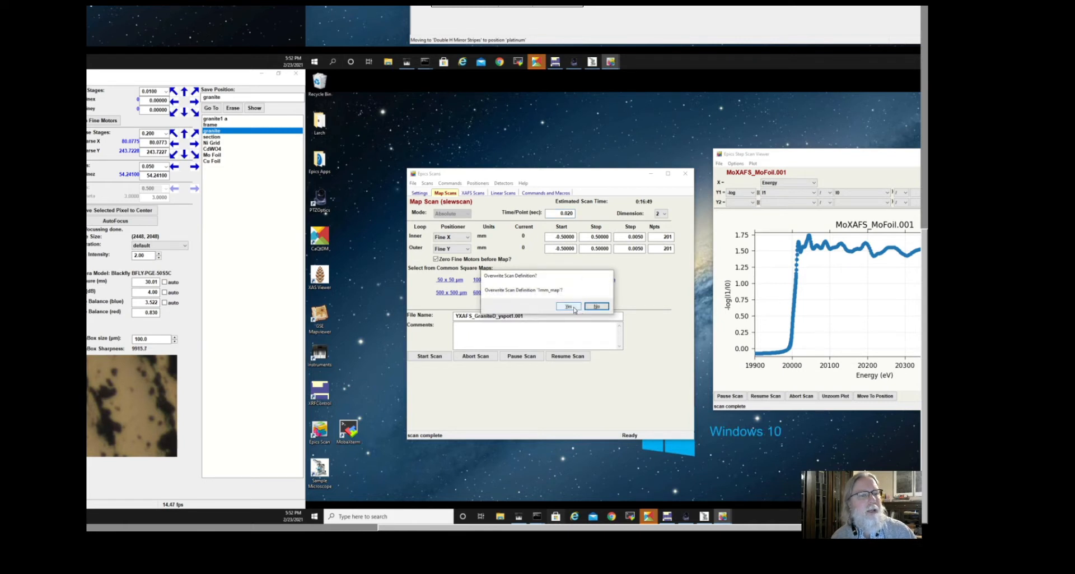
click(569, 306)
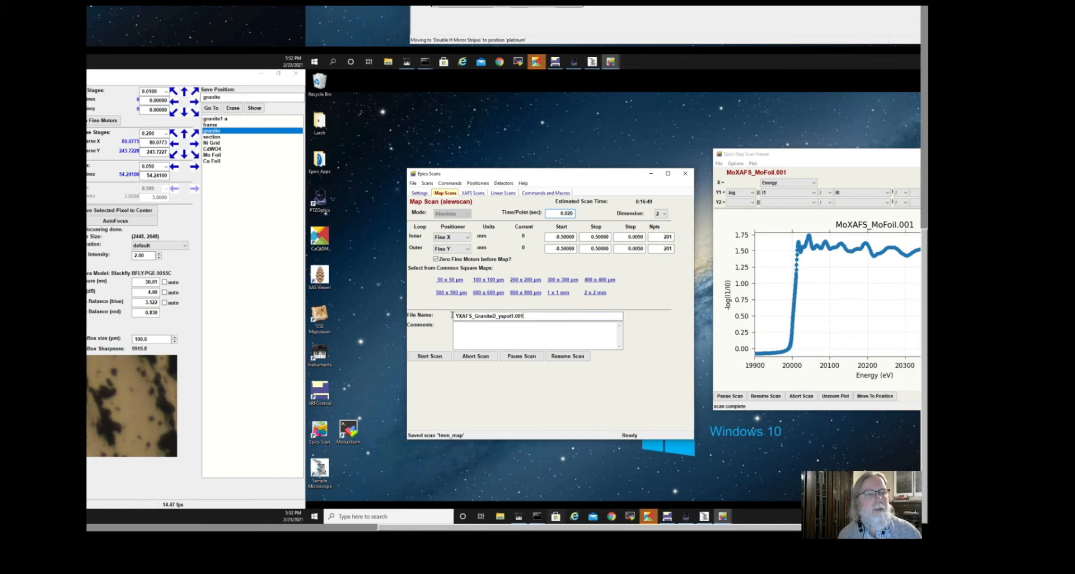
Step: Set the map scan's file name to Garnet_Map and start the scan
drag(526, 316, 453, 314)
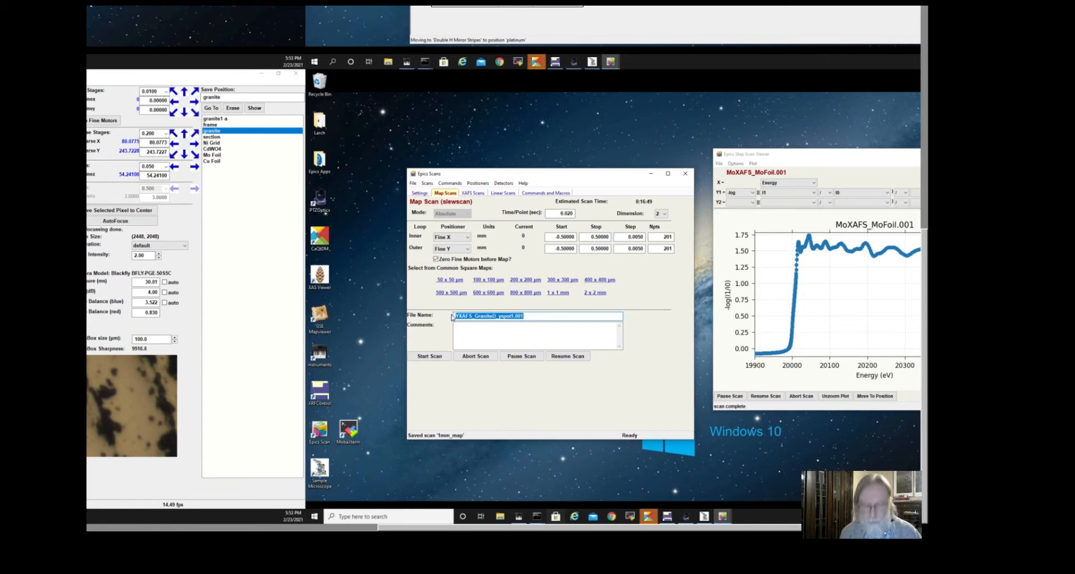
key(BackSpace)
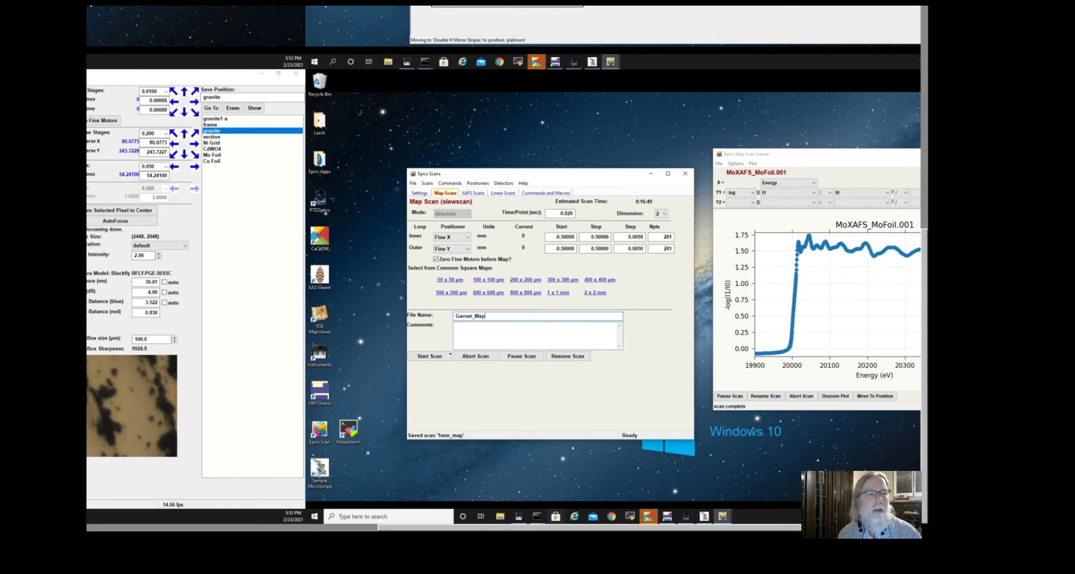
click(435, 357)
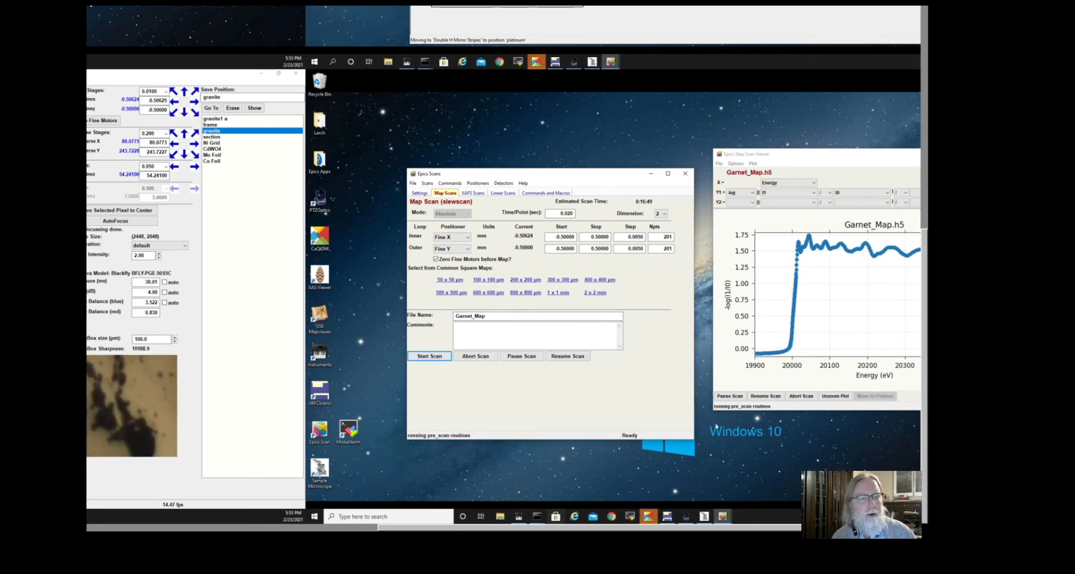
Step: Examine the running scan in the fluorescence spectrum, beamline status, hutch camera and sample microscope views
click(928, 196)
drag(928, 195, 928, 91)
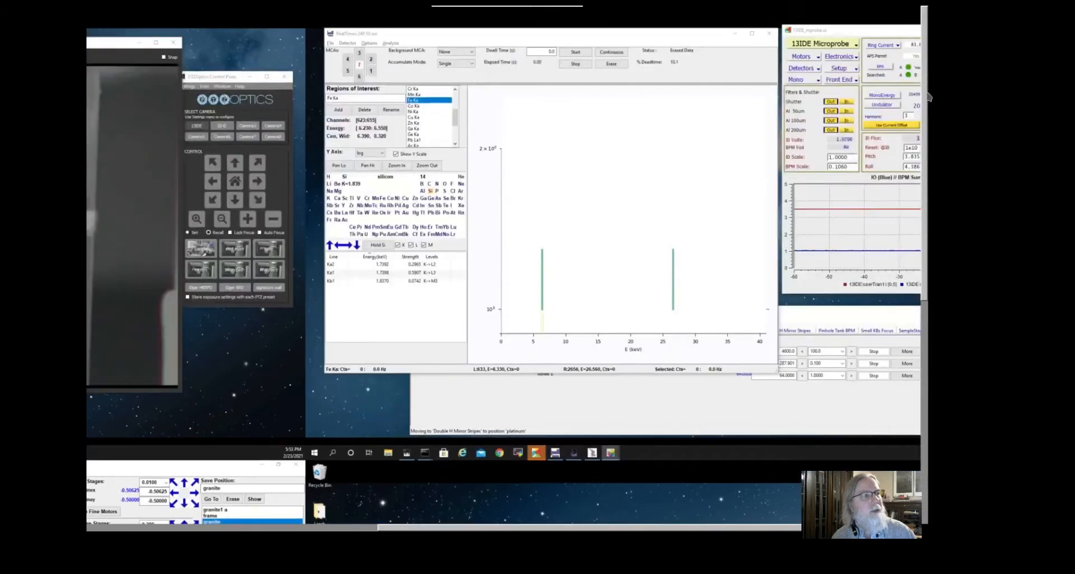
drag(689, 529, 753, 529)
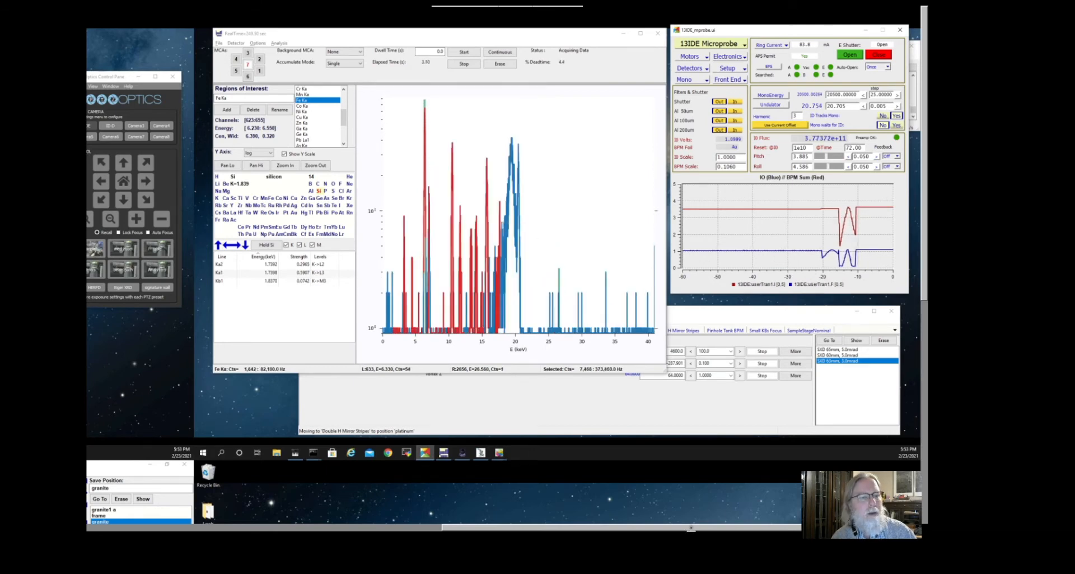
drag(691, 527, 332, 528)
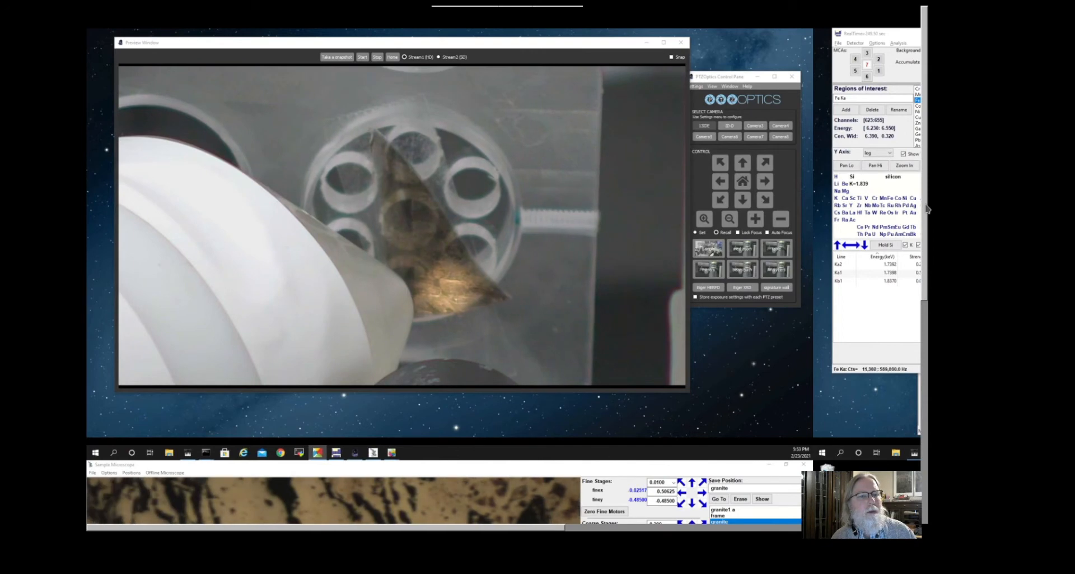
drag(927, 209, 921, 423)
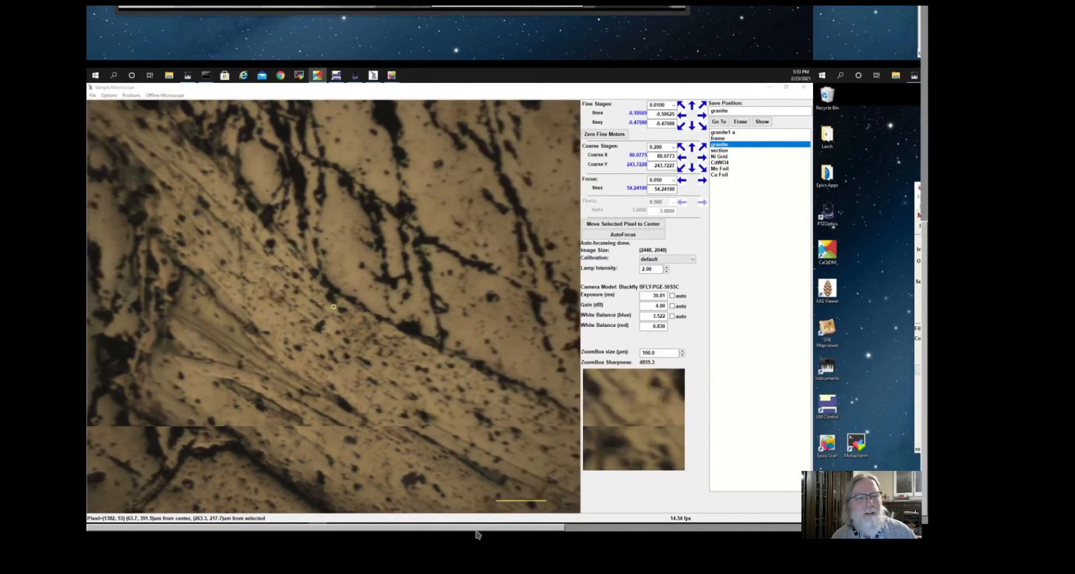
drag(477, 530, 822, 536)
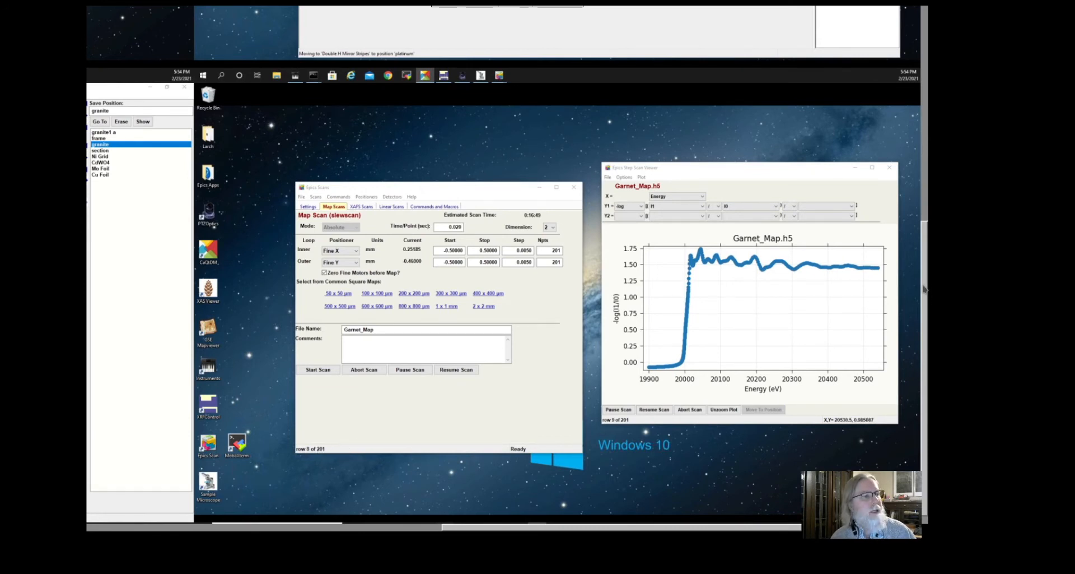
Step: Launch GSE MapViewer and choose the Maps folder under 2021.1\Demo as the working directory
double_click(208, 328)
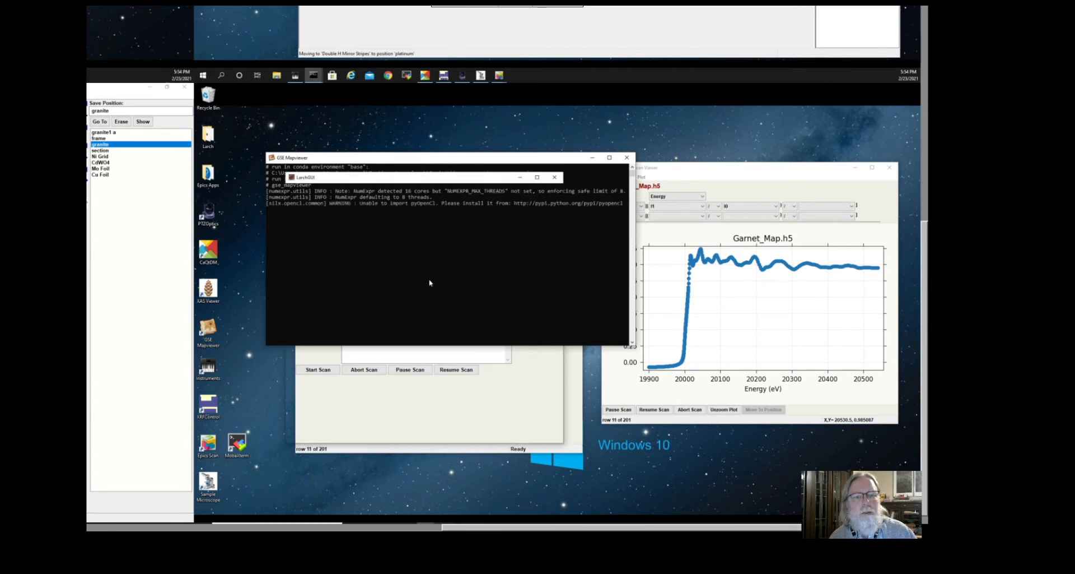
key(super)
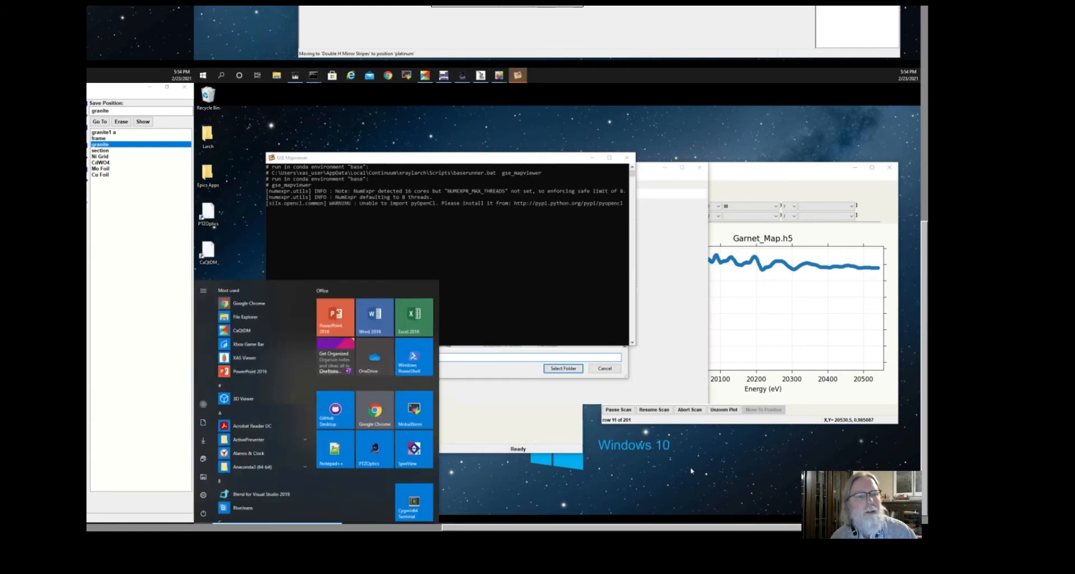
click(704, 401)
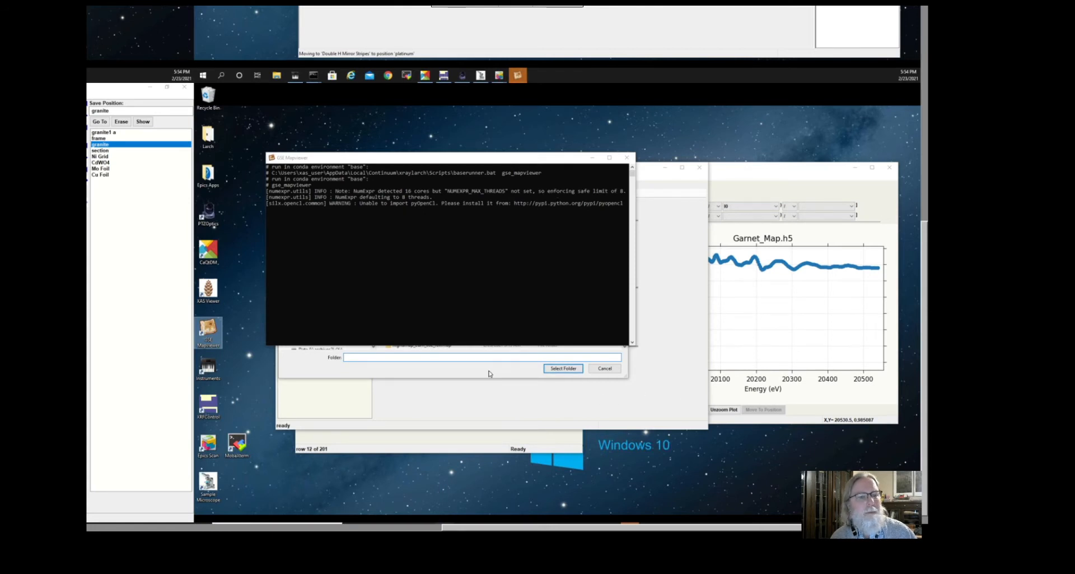
click(469, 372)
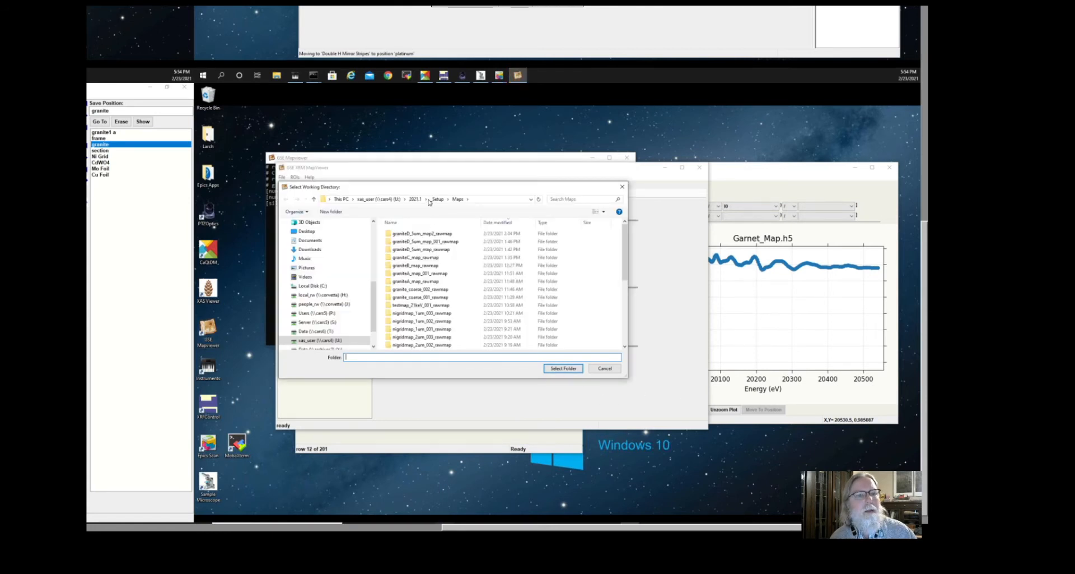
click(415, 200)
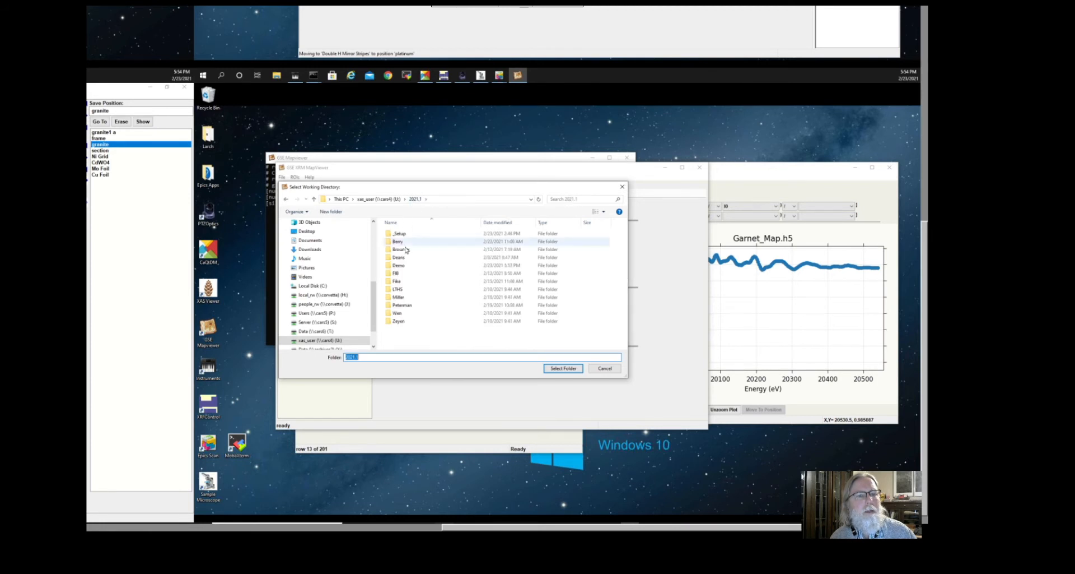
double_click(401, 266)
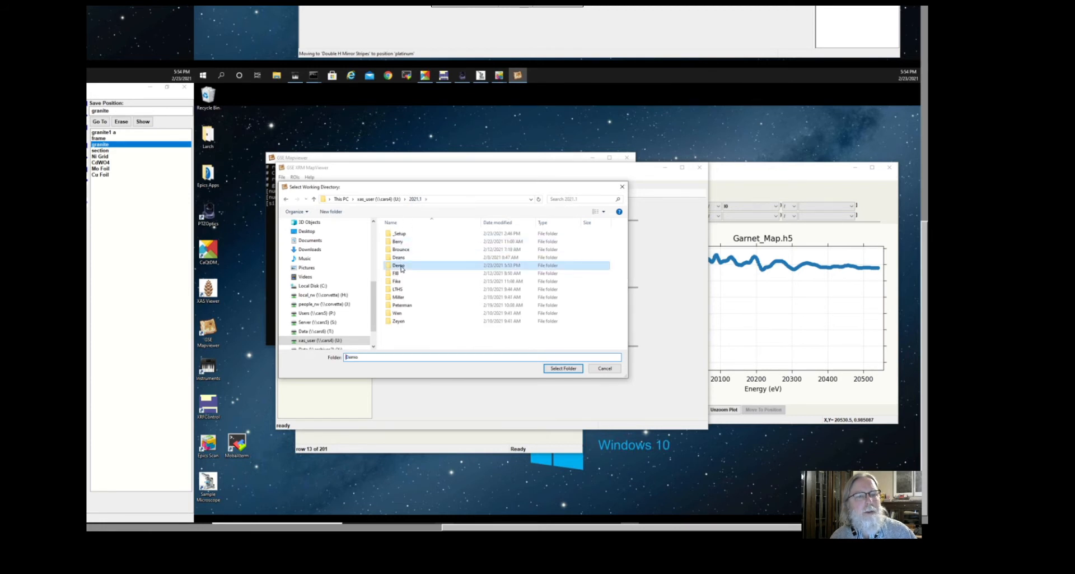
double_click(397, 233)
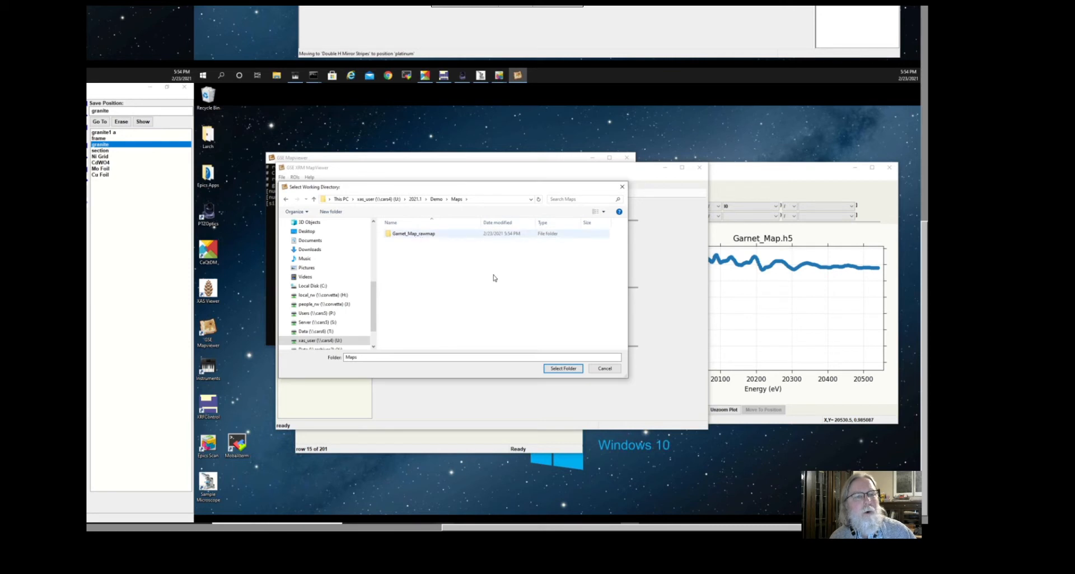
click(562, 368)
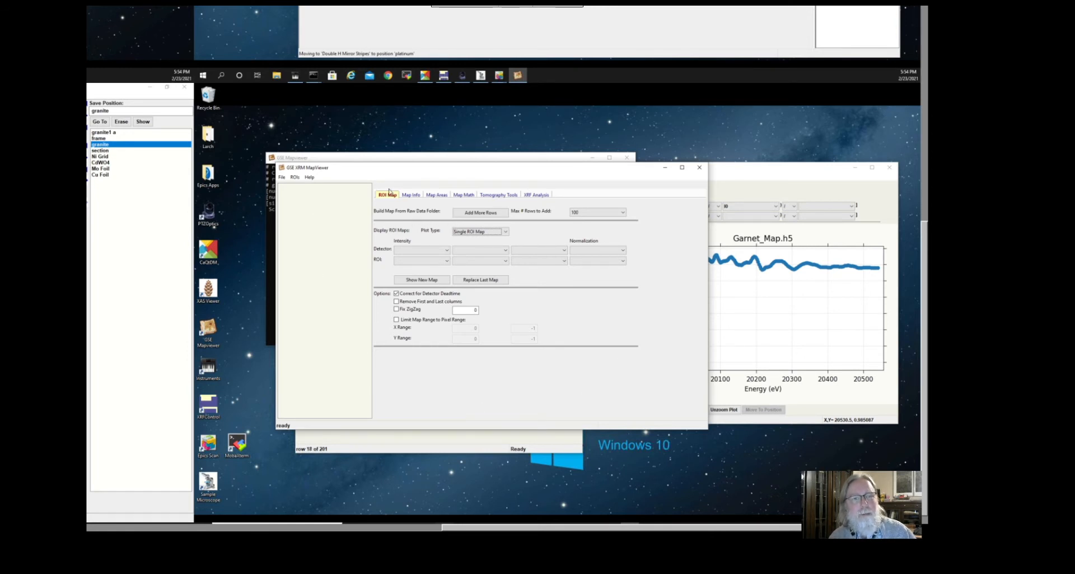
Step: Load the XRM map file Garnet_Map.h5 from the Maps folder
click(282, 177)
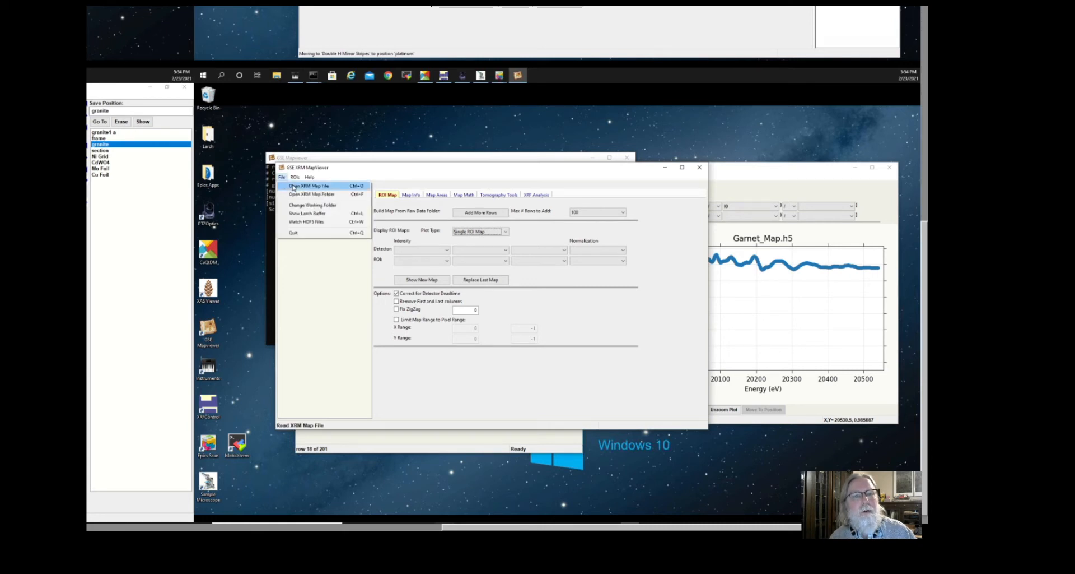
click(293, 187)
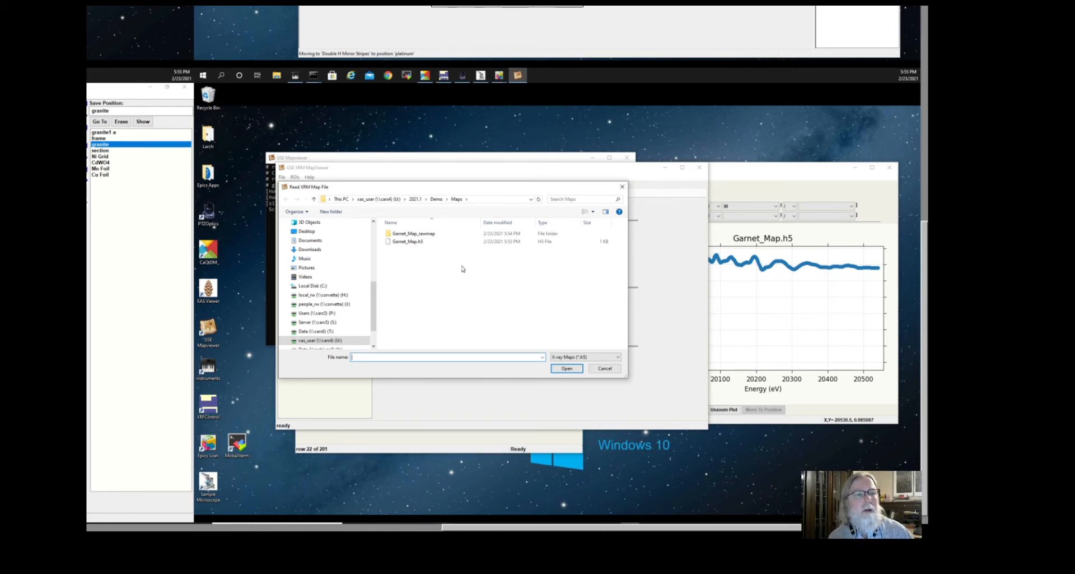
click(401, 242)
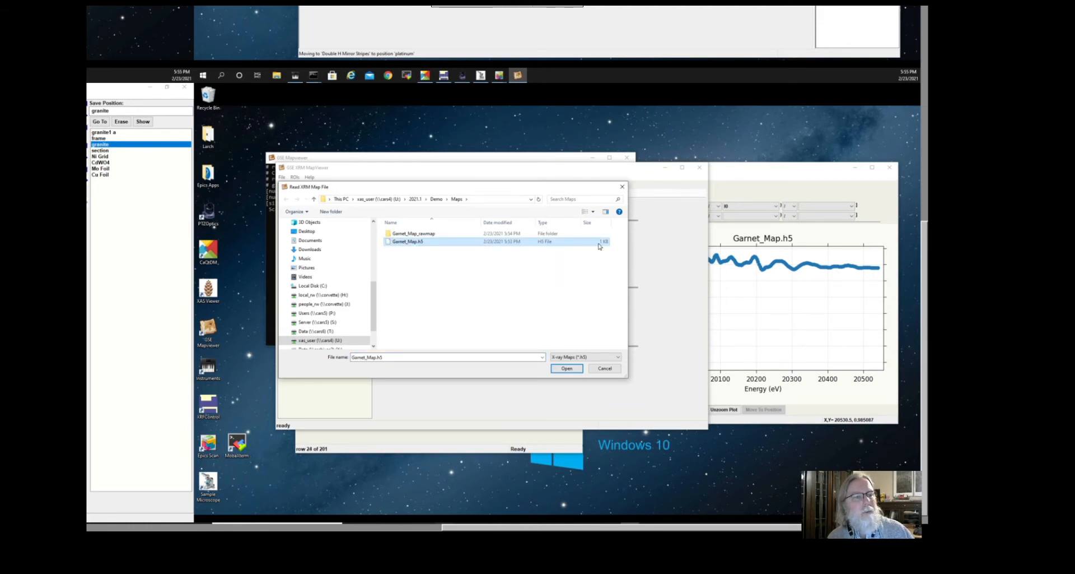
click(566, 369)
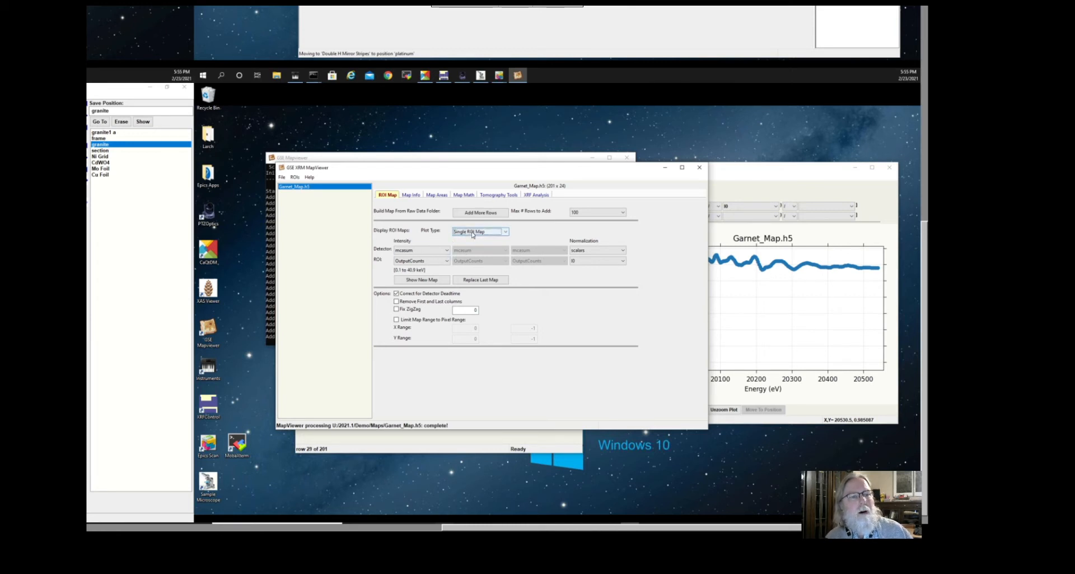
Step: Show the Fe Ka intensity as a new single ROI map, move its window aside and check the scan's progress in the microscope view
click(433, 261)
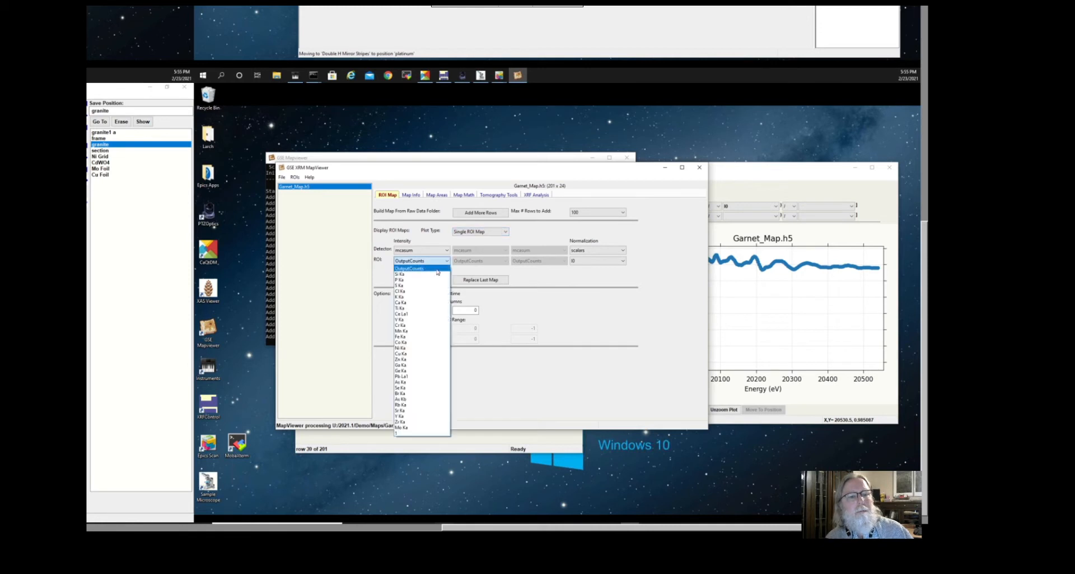
click(409, 337)
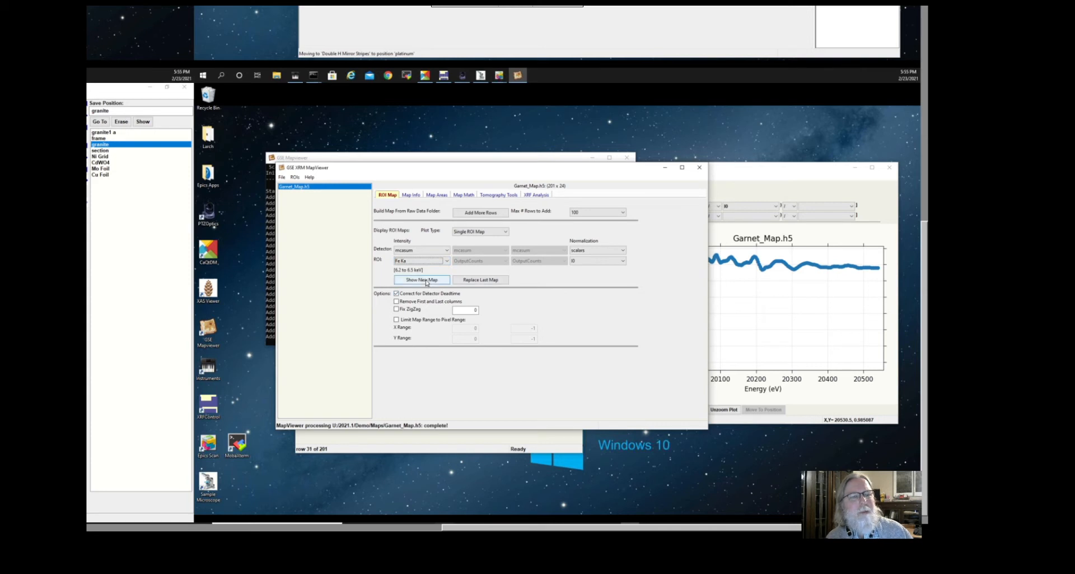
click(426, 280)
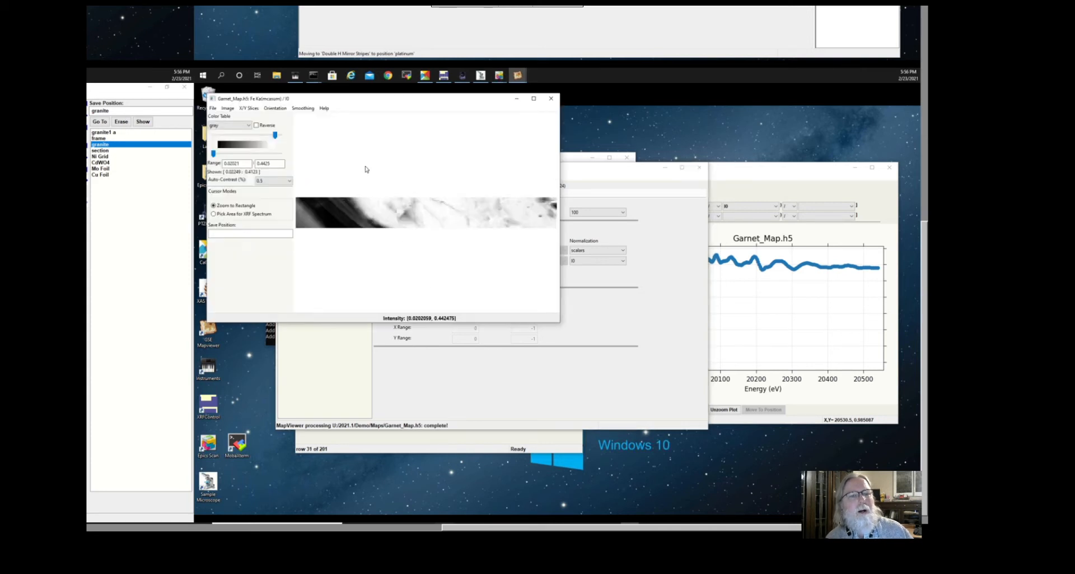
drag(336, 101, 610, 290)
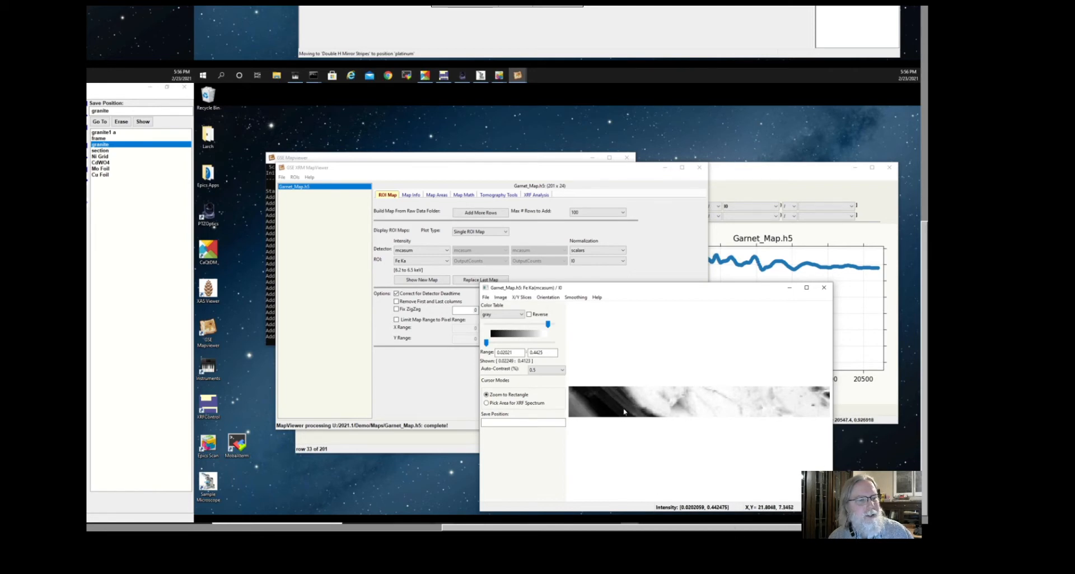
drag(635, 532, 99, 491)
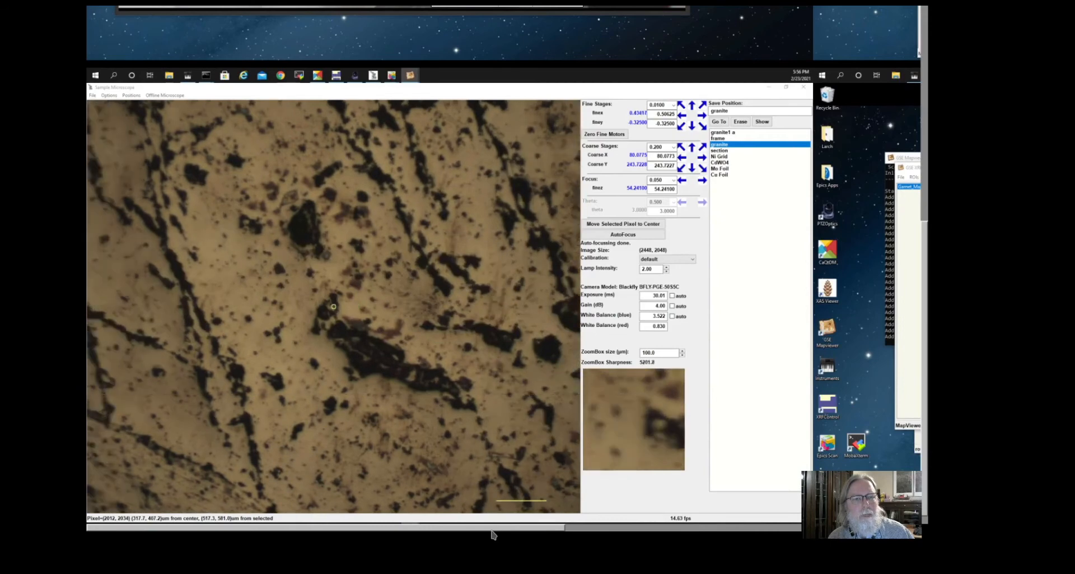
drag(492, 528, 986, 529)
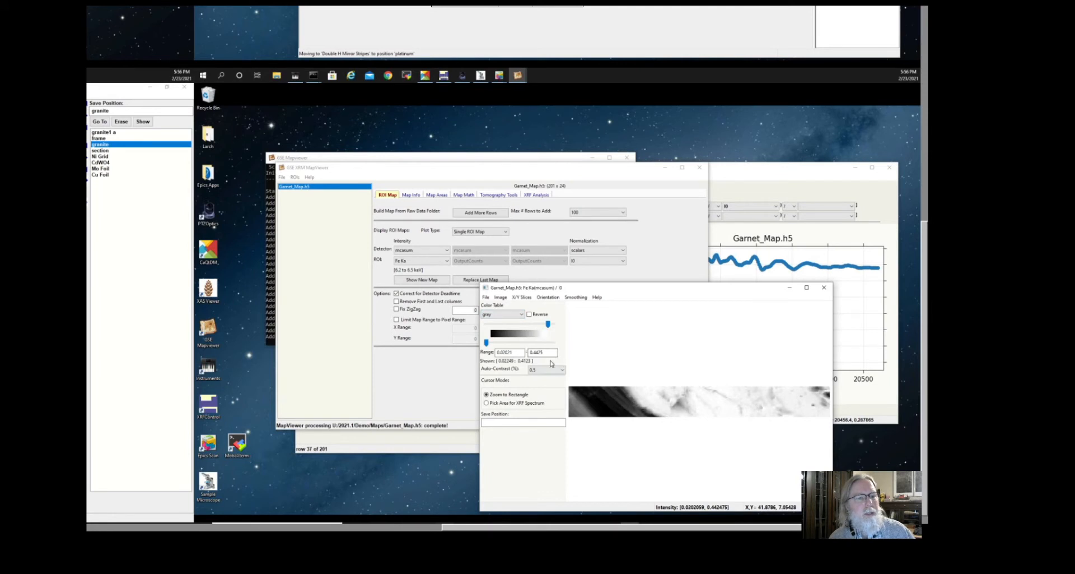
Step: Set the Fe Ka map's color table to coolwarm and raise its upper display limit to the maximum, 0.4425
click(523, 315)
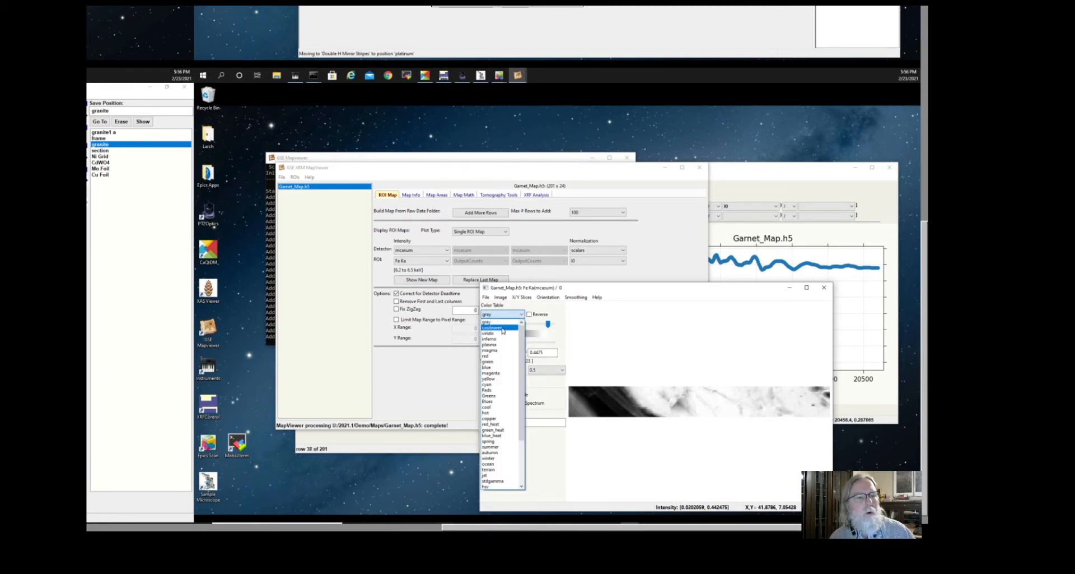
click(503, 329)
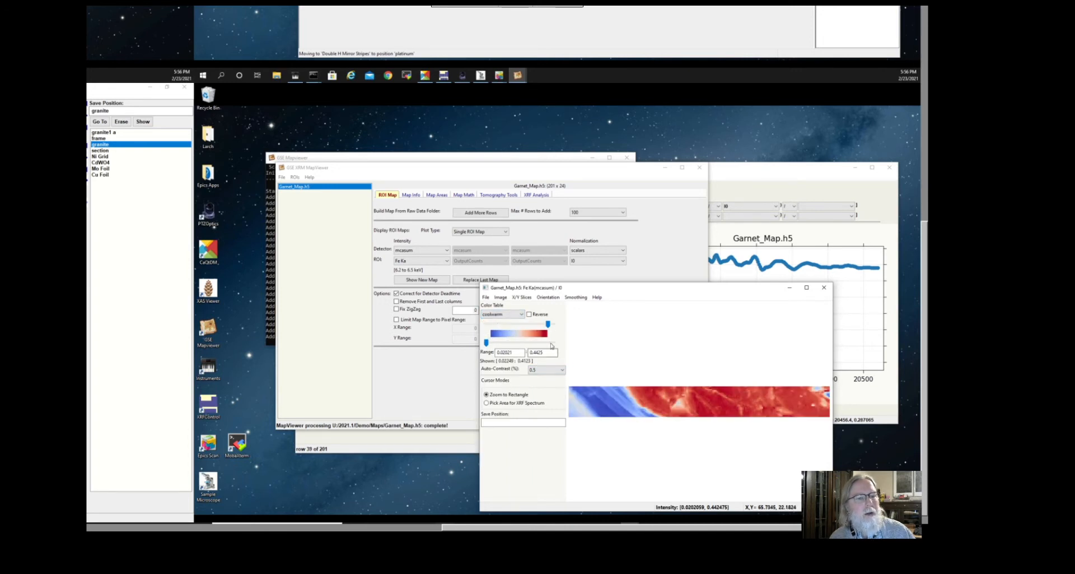
mouse_move(551, 328)
mouse_down()
mouse_move(563, 326)
mouse_move(520, 326)
mouse_move(570, 326)
mouse_up()
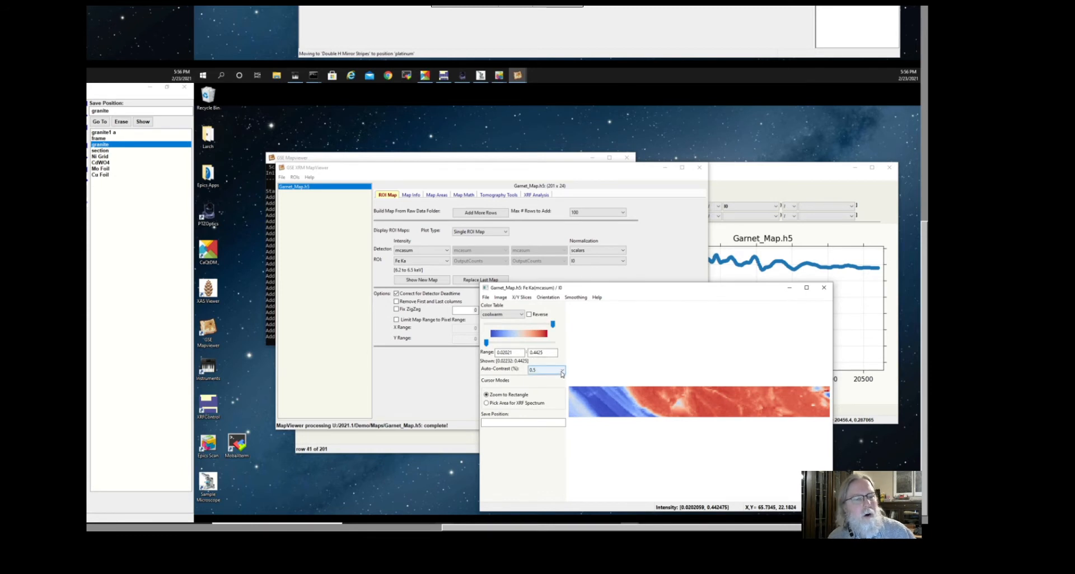
Step: Compare the Fe Ka map at auto-contrast None and 0.5 %, ending at 0.5 % with the upper display limit at its maximum, 0.4425
click(562, 371)
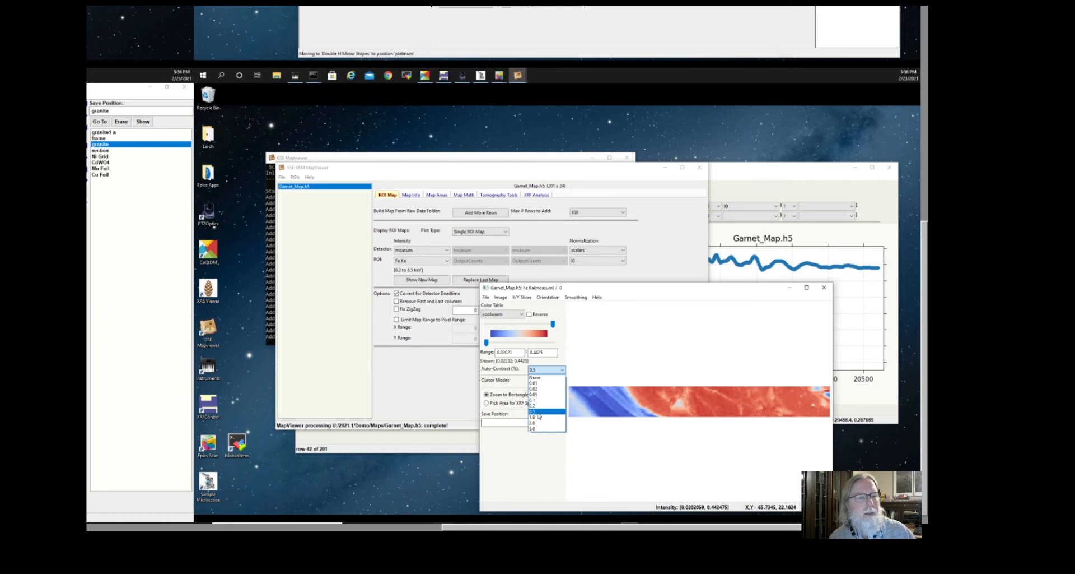
click(538, 412)
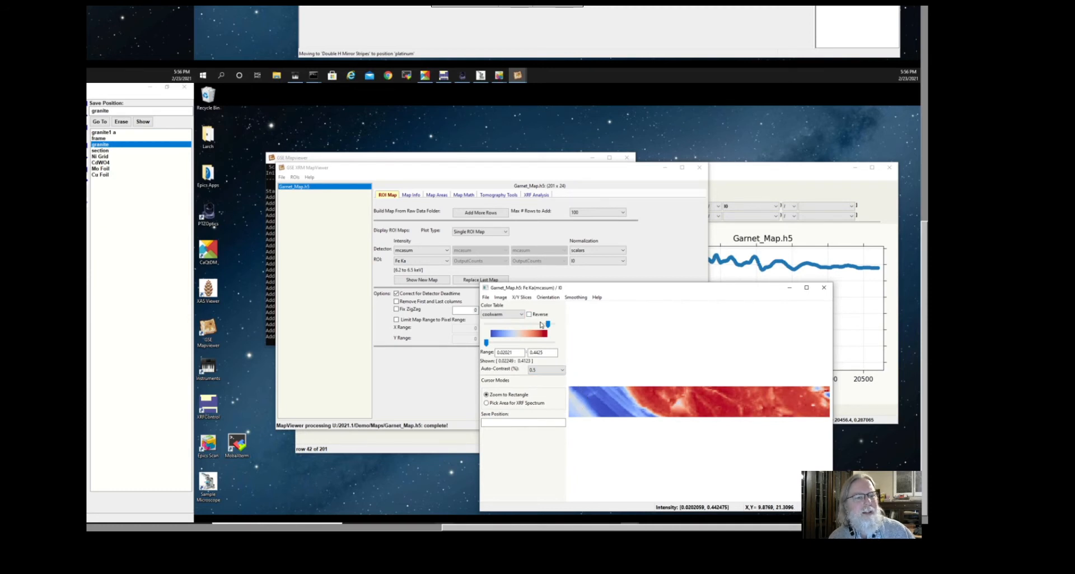
click(563, 370)
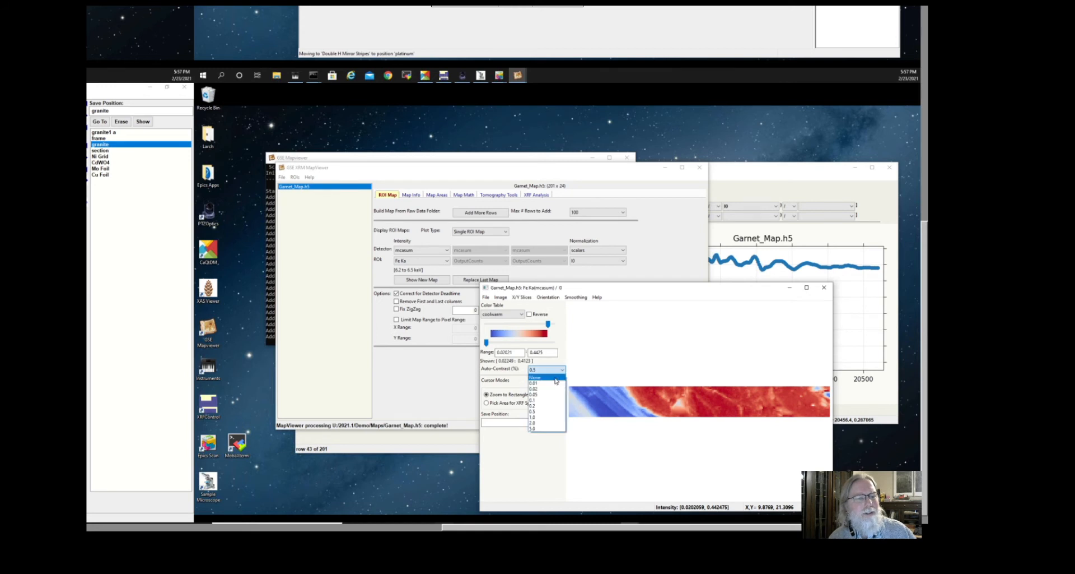
click(553, 379)
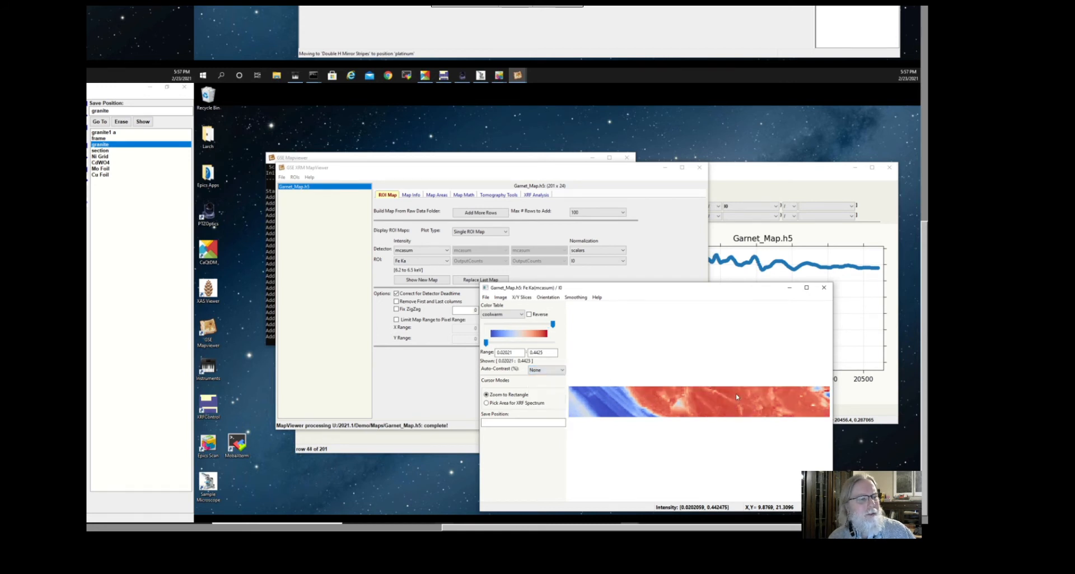
click(560, 369)
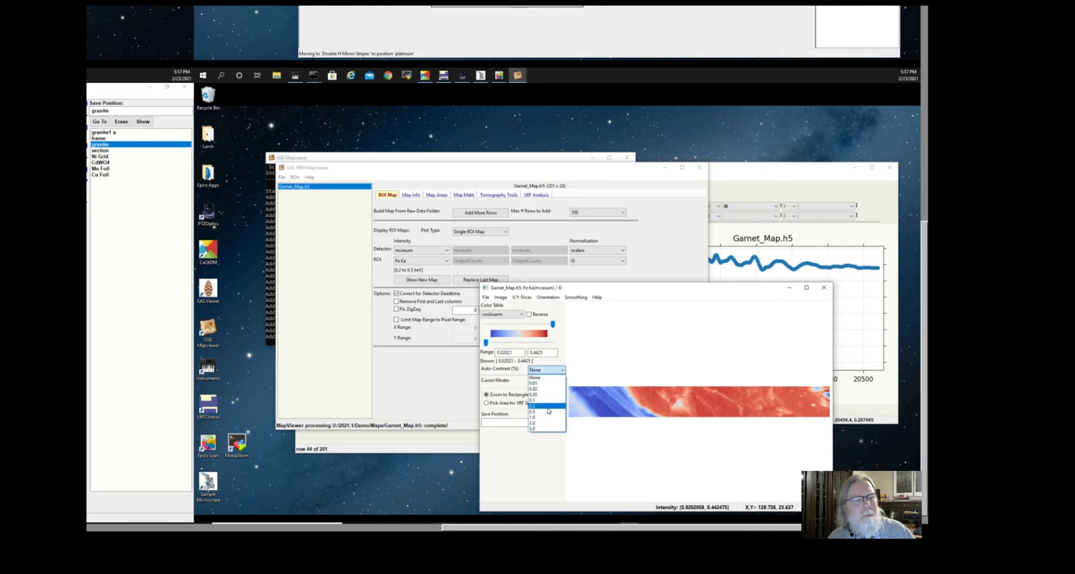
click(552, 411)
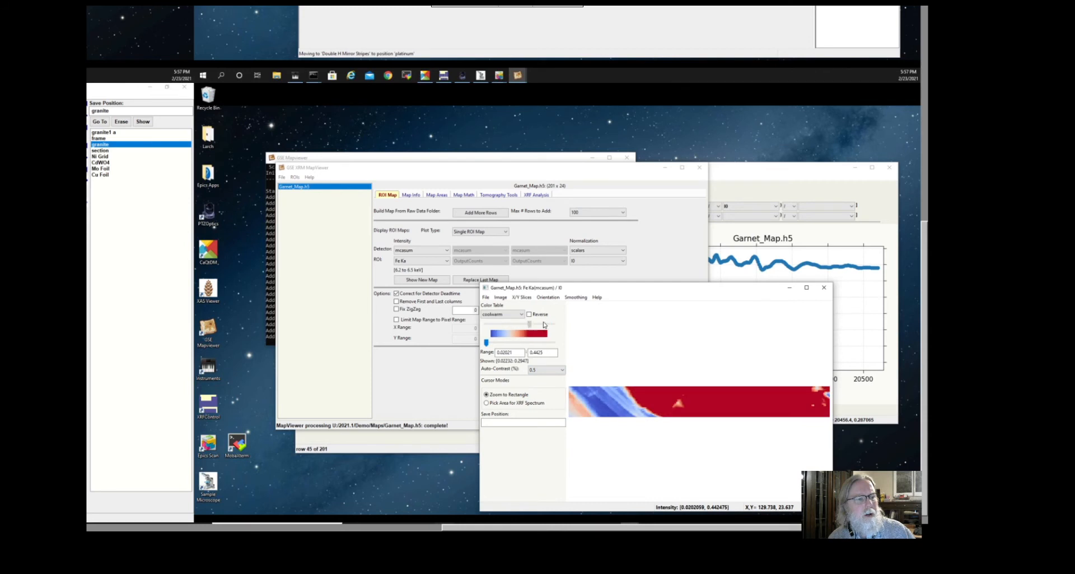
mouse_move(547, 324)
mouse_down()
mouse_move(568, 324)
mouse_move(553, 323)
mouse_up()
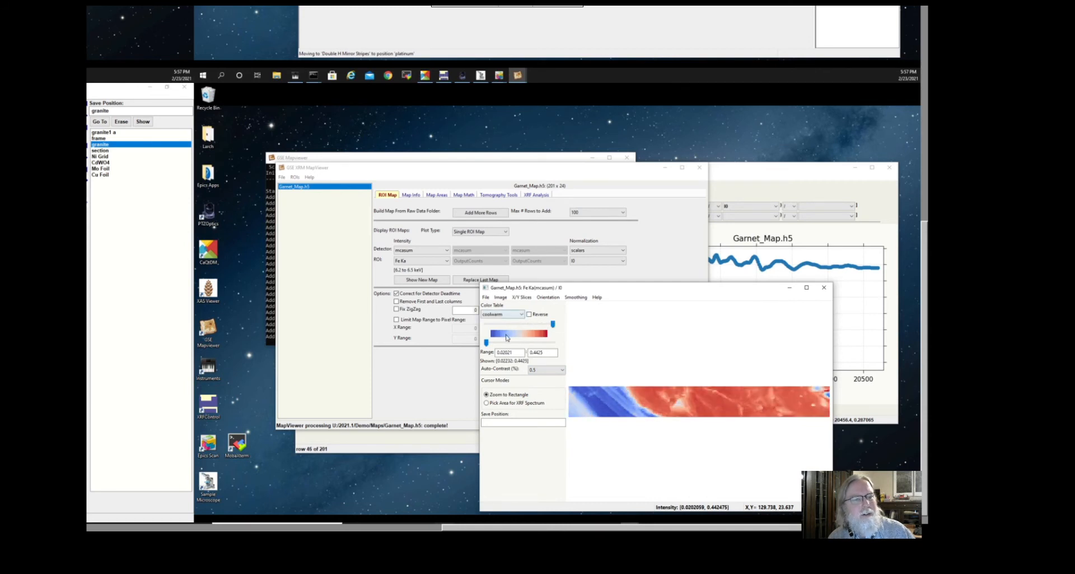
Step: Try the viridis, gray and cool color tables on the Fe Ka map and return to coolwarm
click(522, 315)
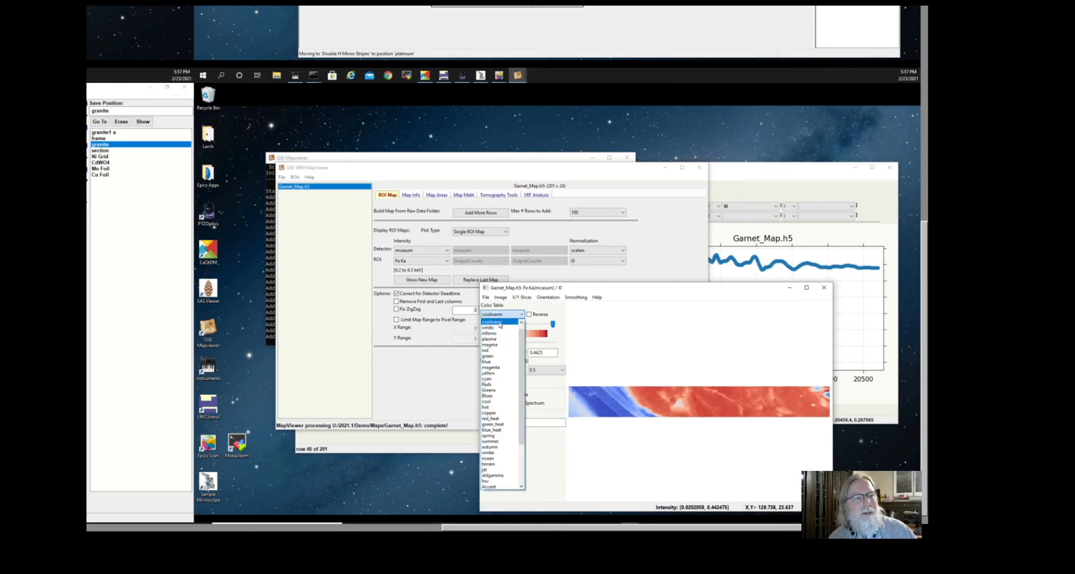
click(527, 347)
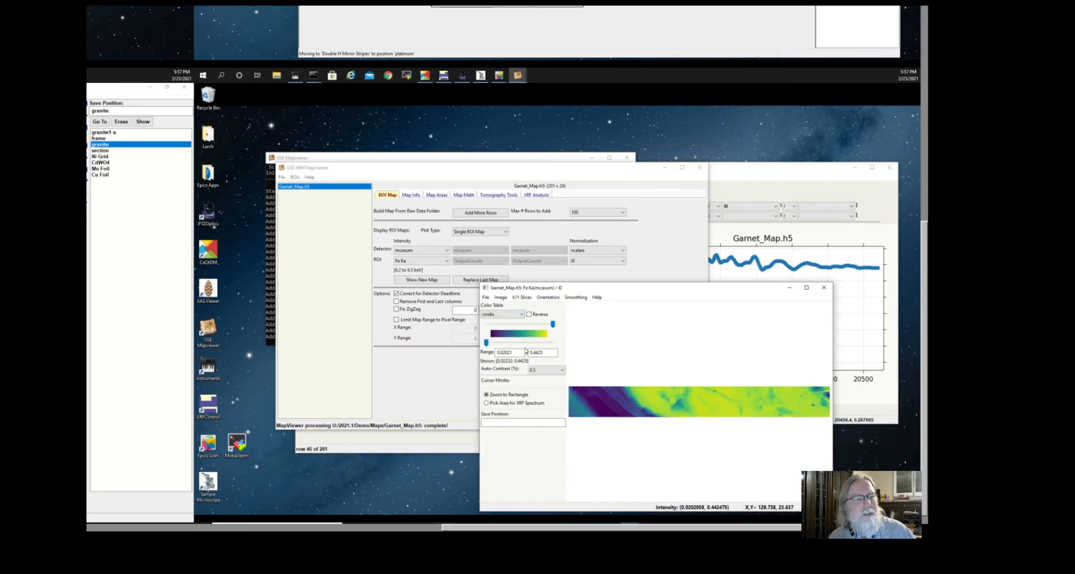
click(522, 315)
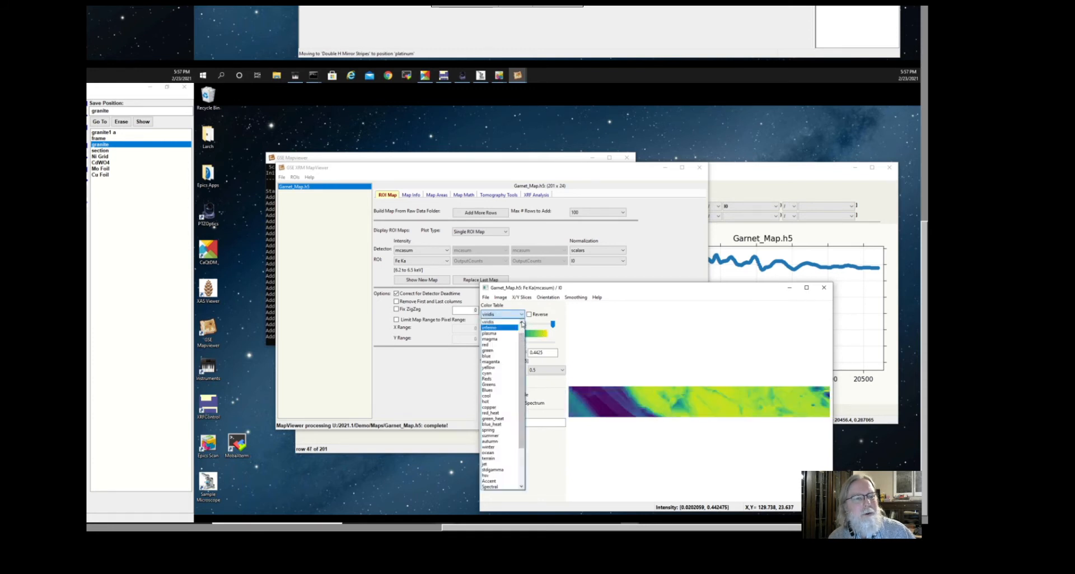
click(522, 322)
click(522, 322)
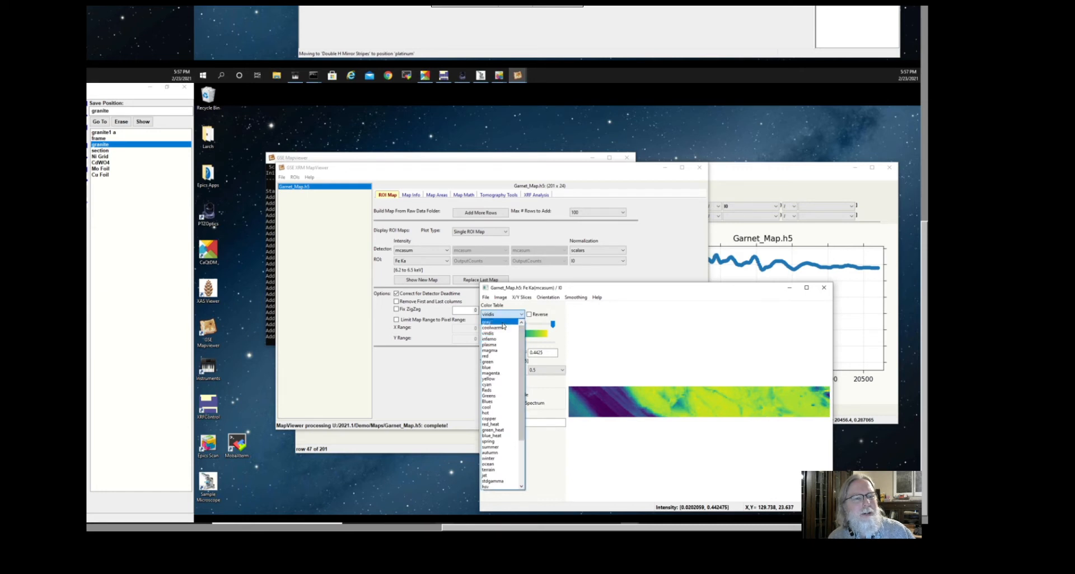
click(502, 323)
click(520, 315)
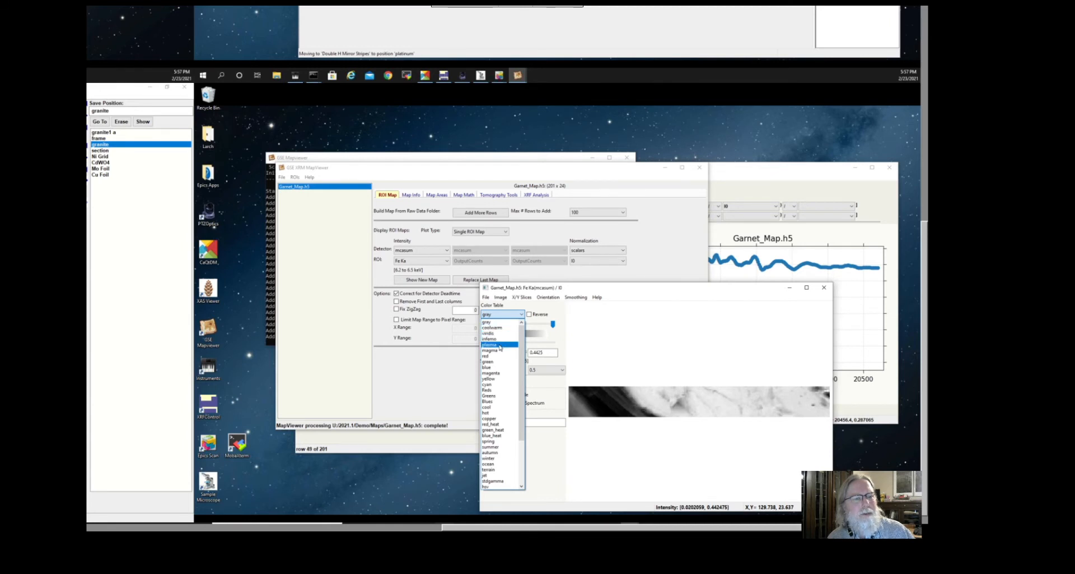
click(532, 404)
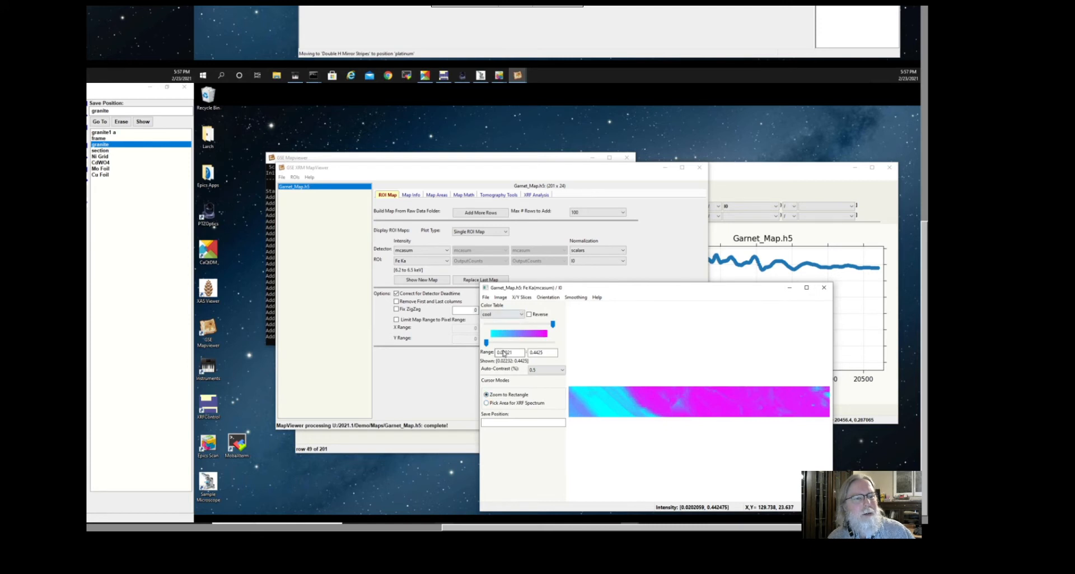
click(521, 315)
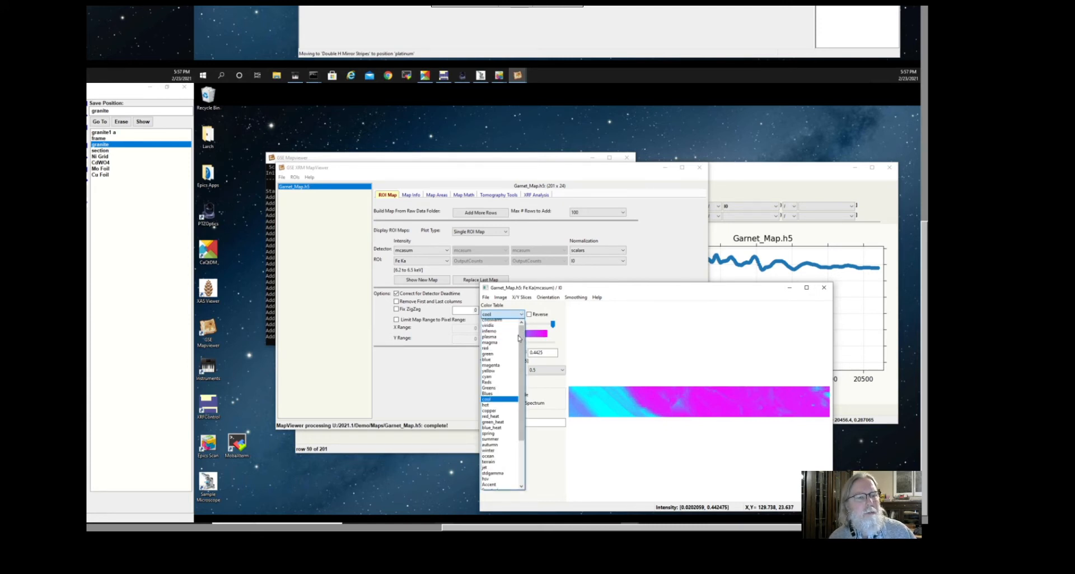
scroll(519, 338, up, 1)
click(504, 329)
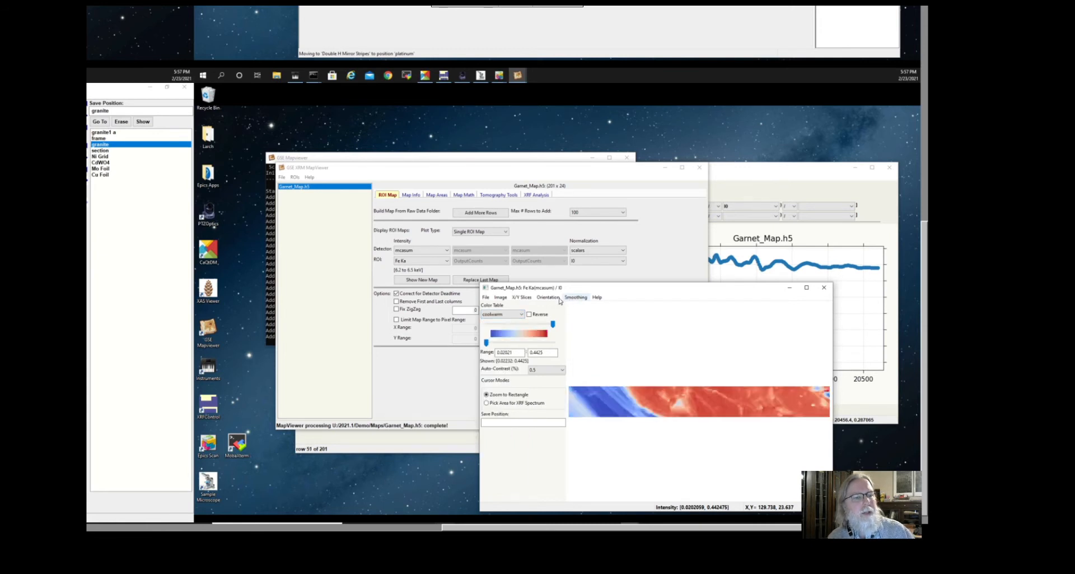
Step: Rotate the Fe Ka map clockwise and reset its flips and rotations
click(547, 298)
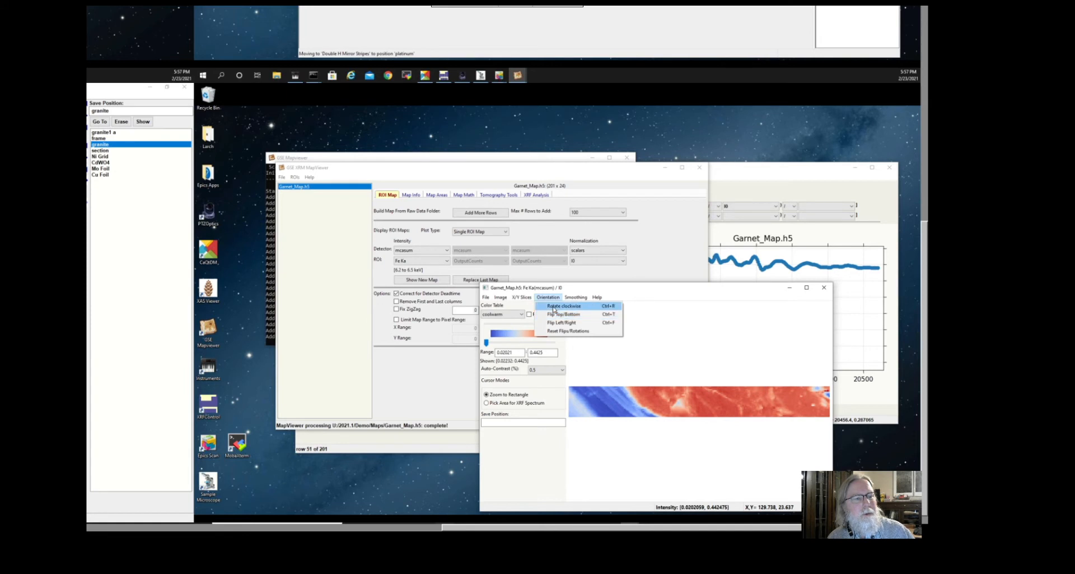
click(554, 307)
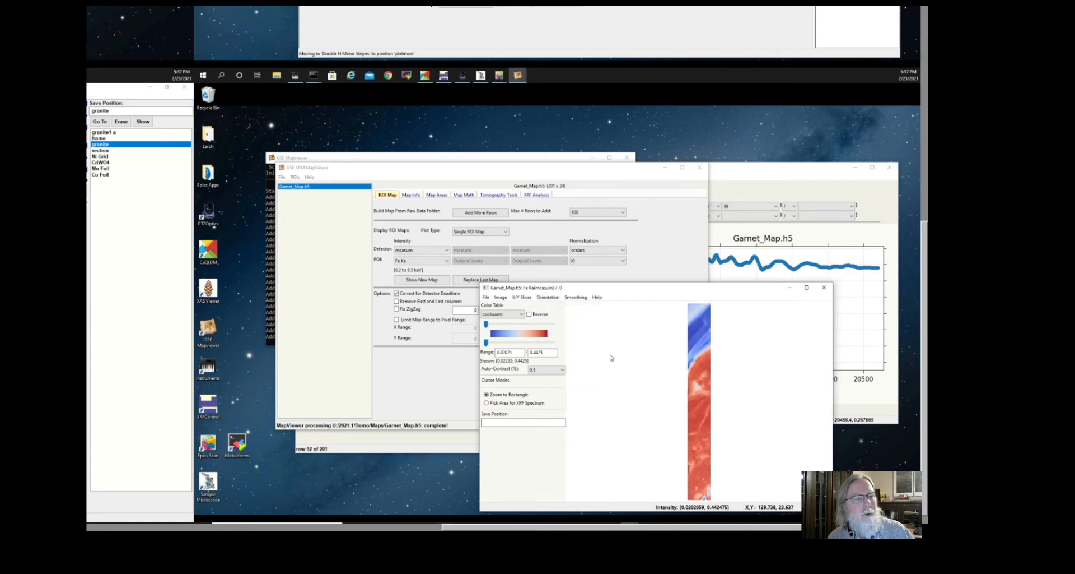
click(549, 298)
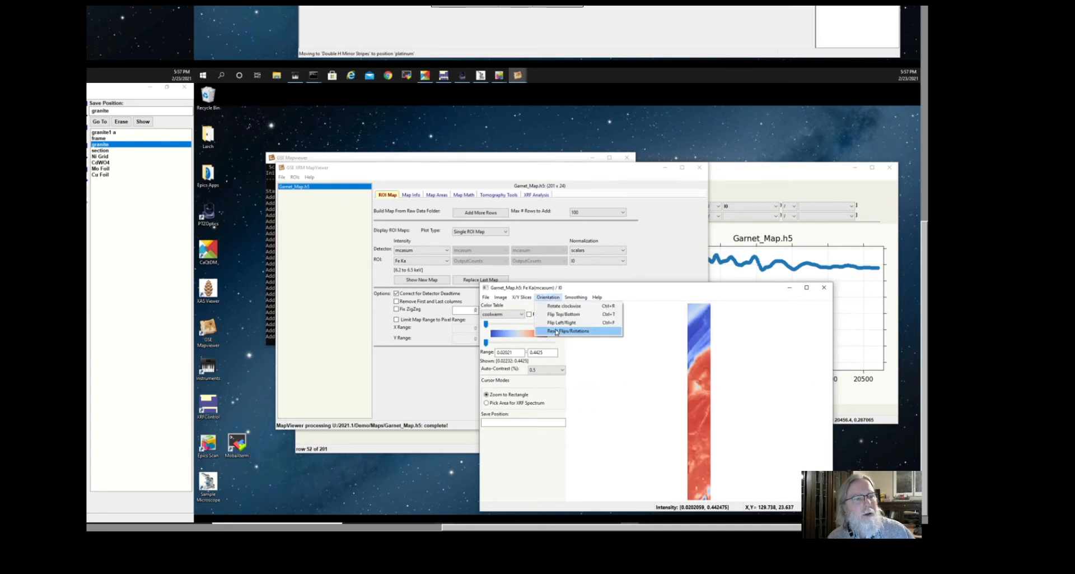
click(556, 331)
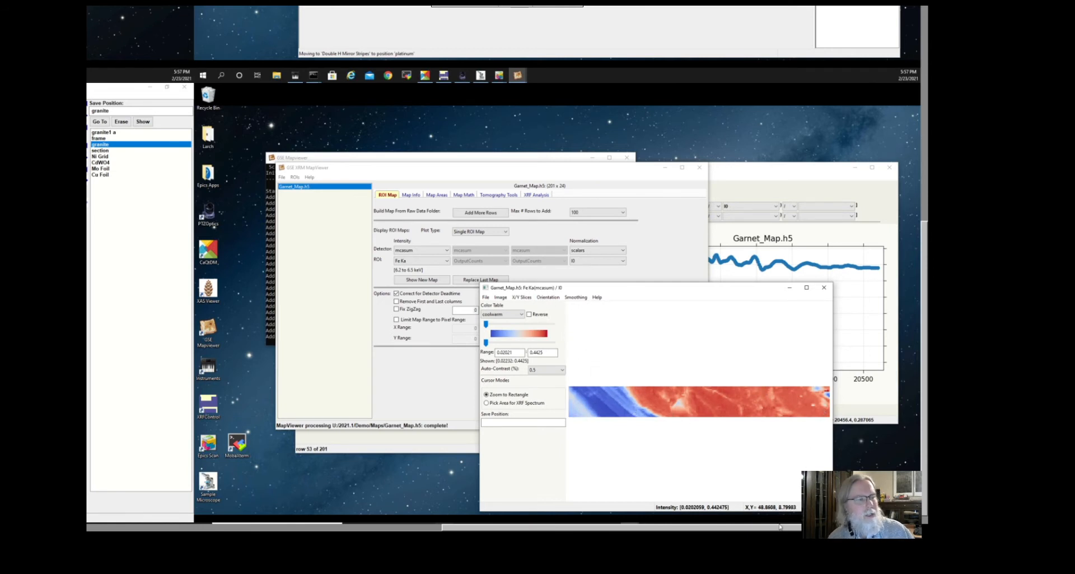
Step: Compare the microscope view with the Fe Ka map and read the intensity at a point near the map's center
drag(780, 527, 400, 510)
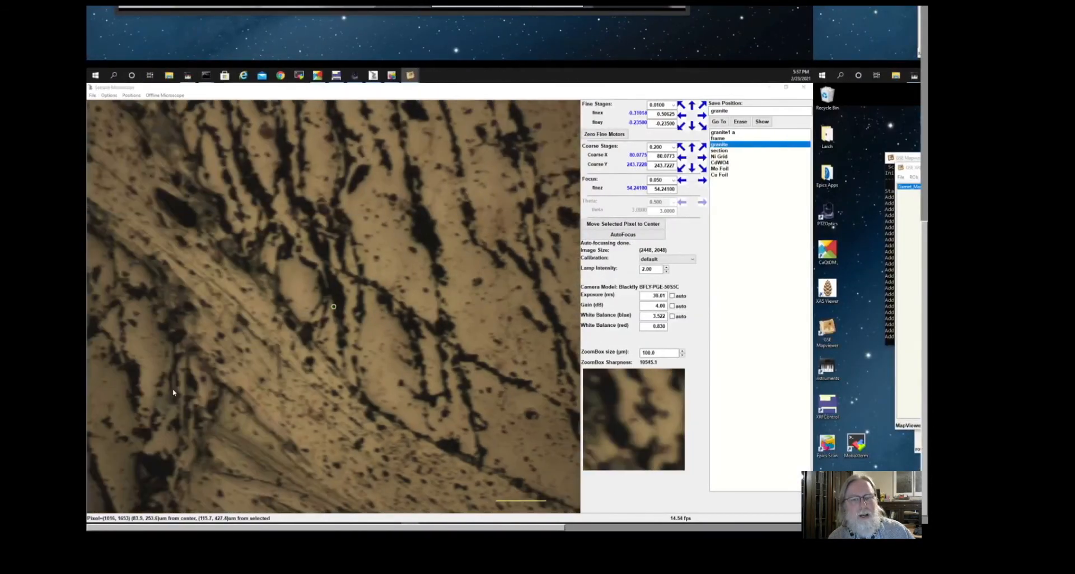
drag(458, 528, 840, 530)
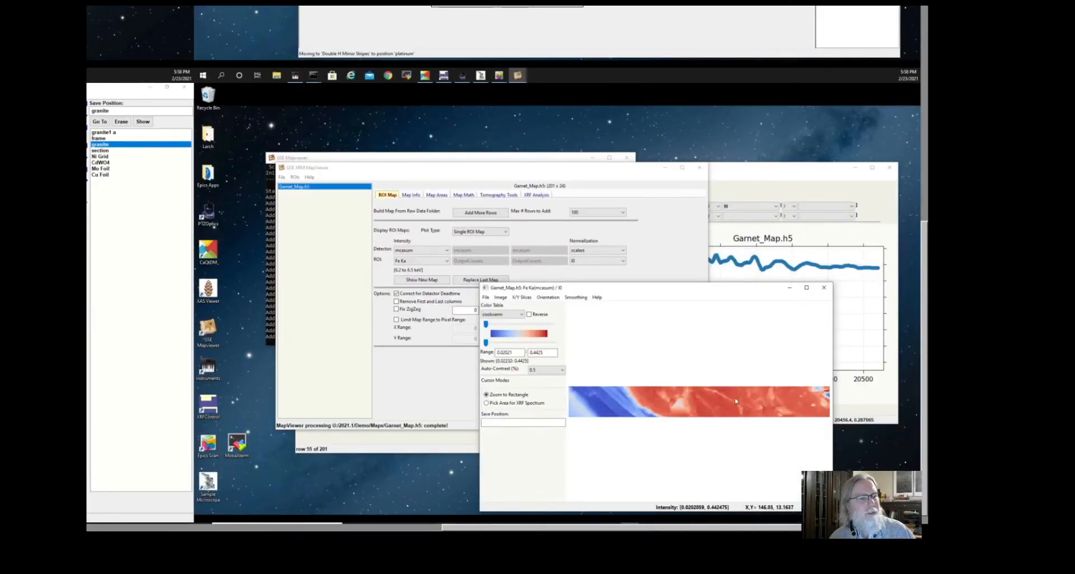
click(700, 398)
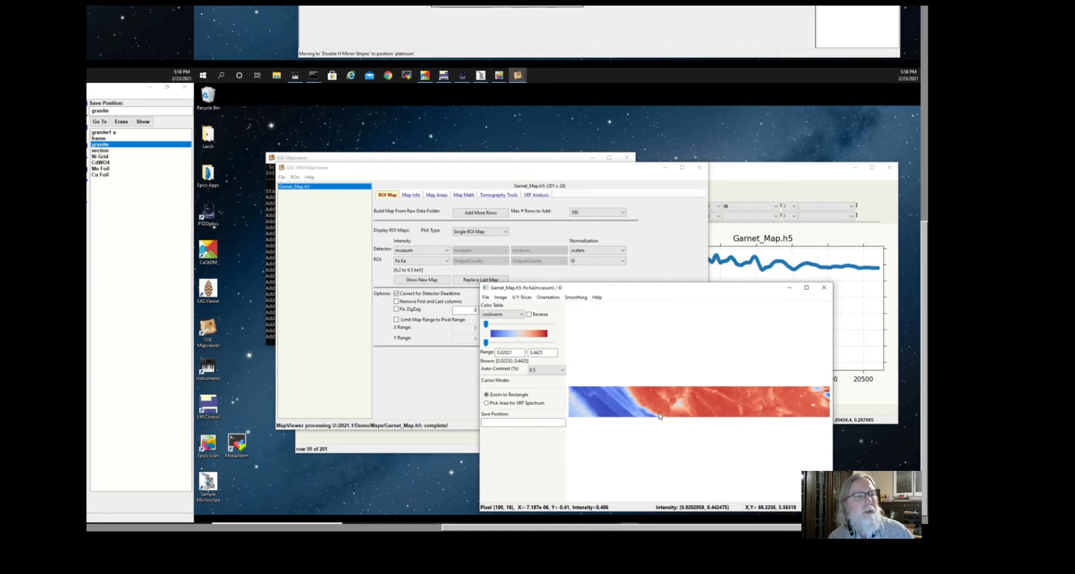
Step: Add the newly collected raw data rows to Garnet_Map.h5 and replace the last Fe Ka map with the updated one
click(516, 209)
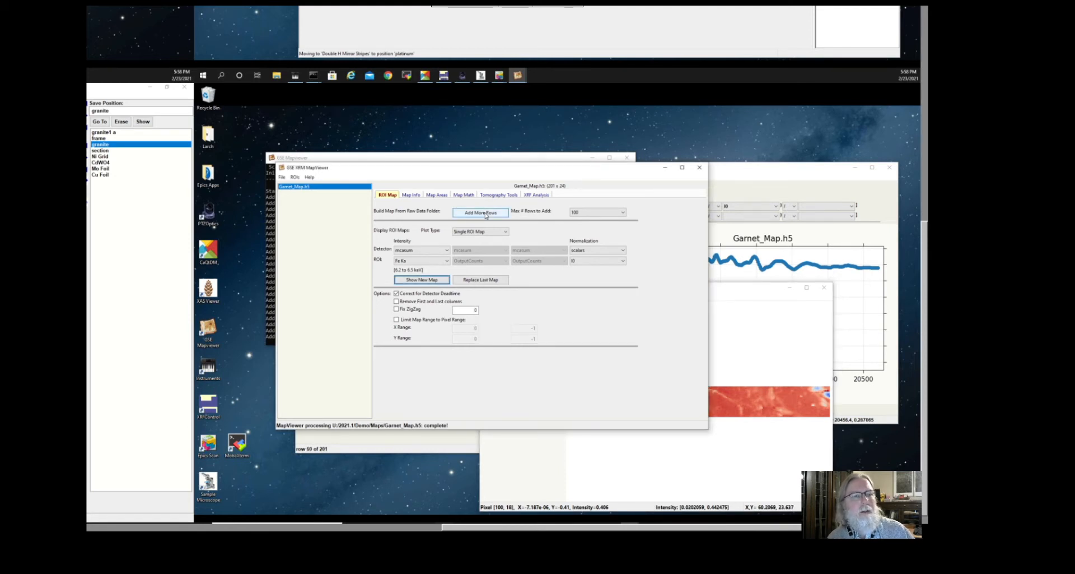
click(485, 213)
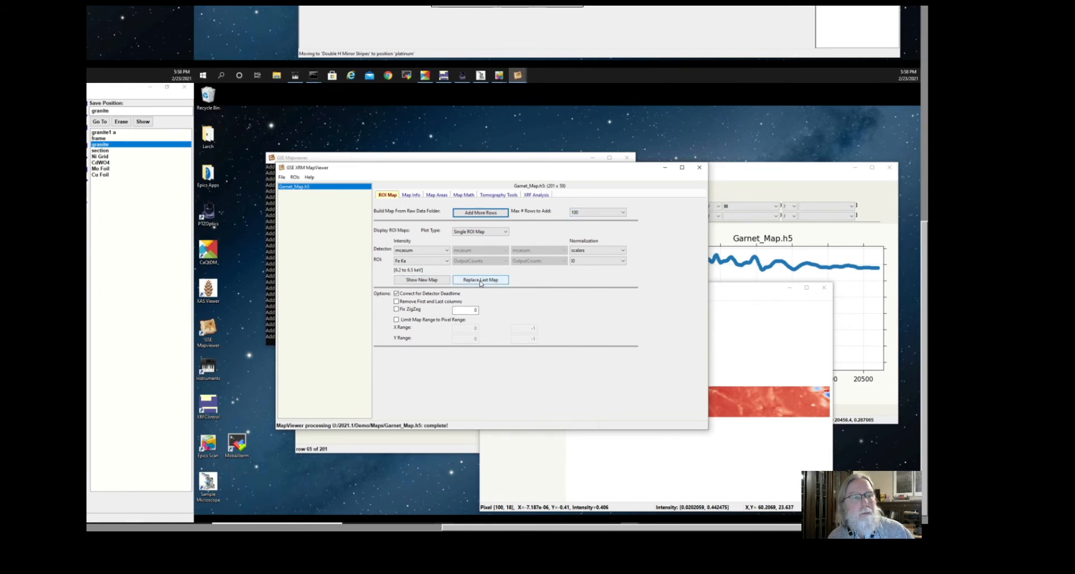
click(480, 281)
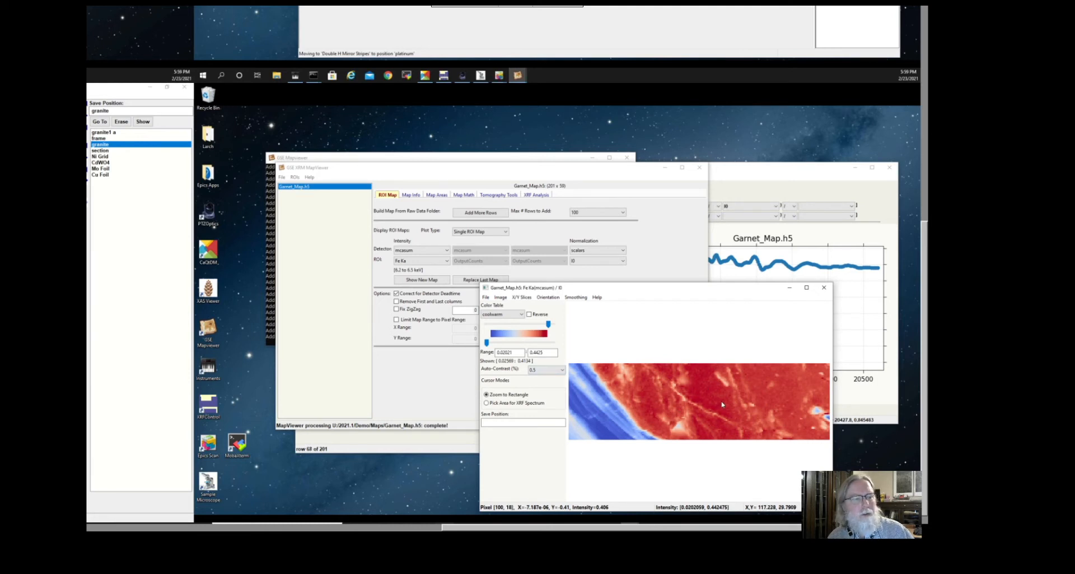
Step: Change the map's ROI to Zr Ka and show it in place of the last map
click(478, 231)
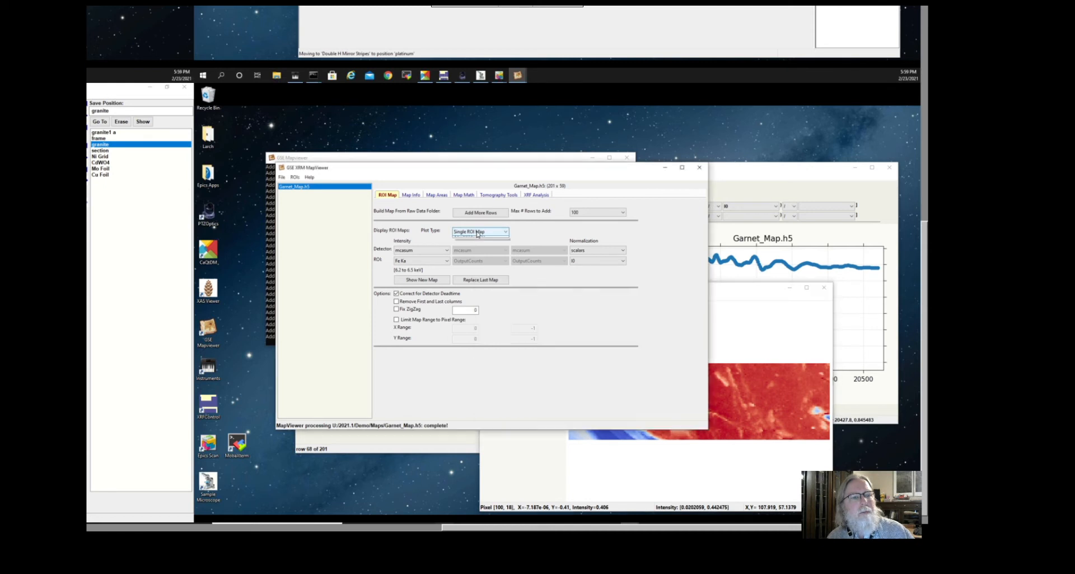
click(424, 261)
click(424, 261)
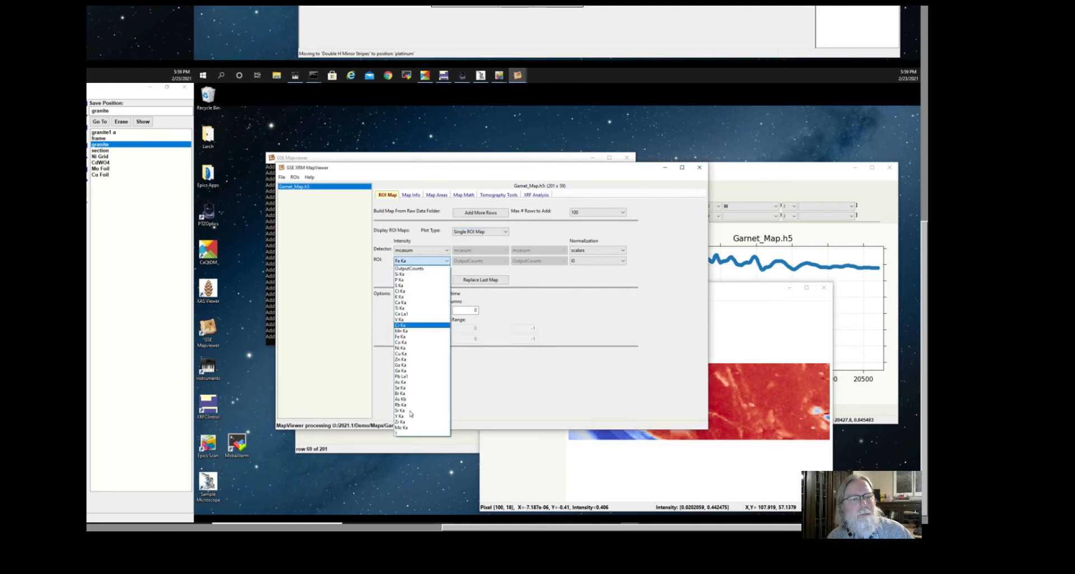
click(406, 422)
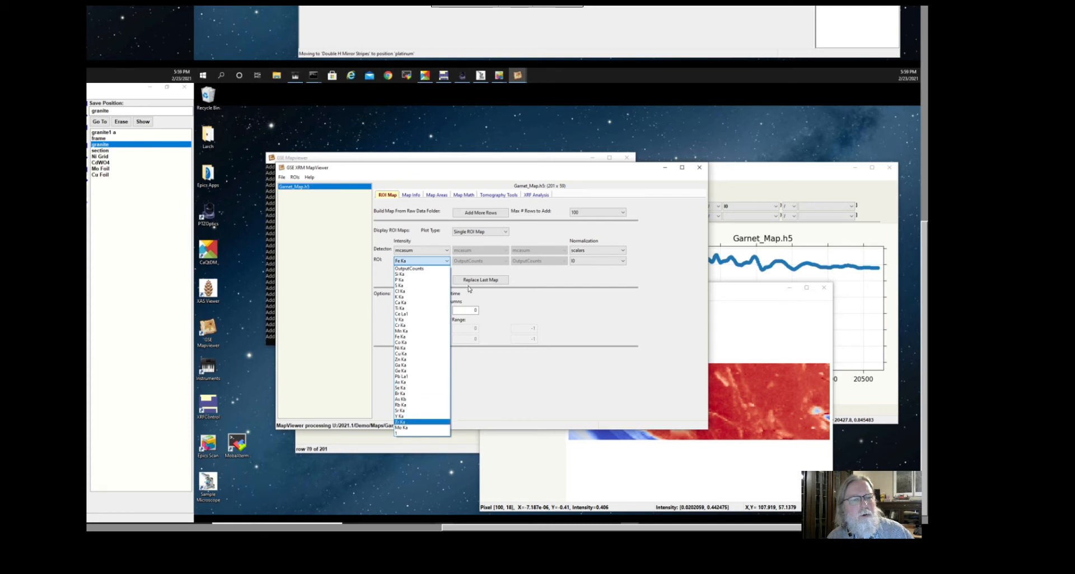
click(492, 279)
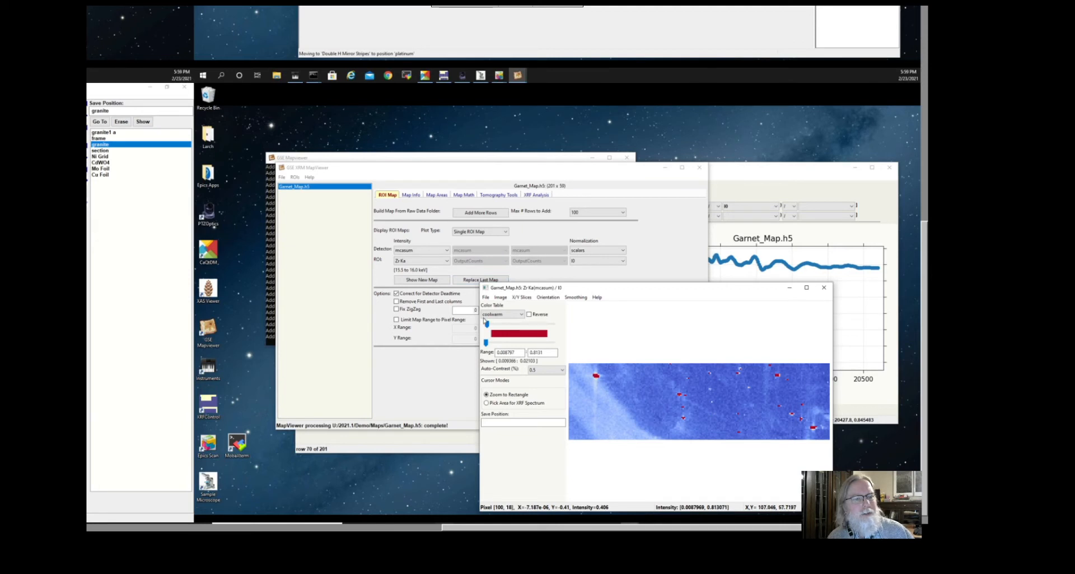
Step: Compare the Zr Ka map at auto-contrast None and 0.2 %, and return to 0.5 %
click(542, 372)
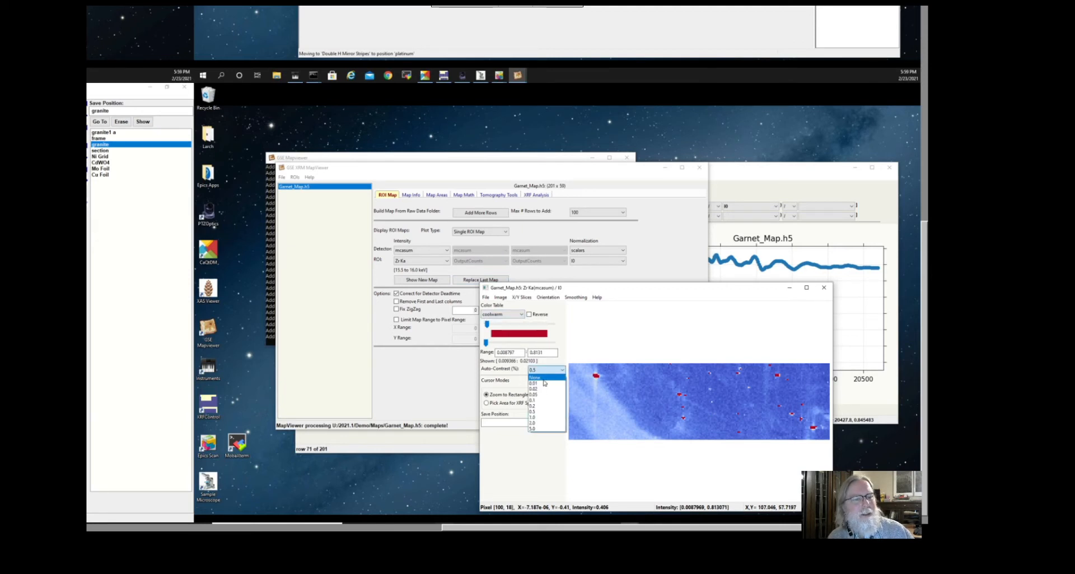
click(535, 377)
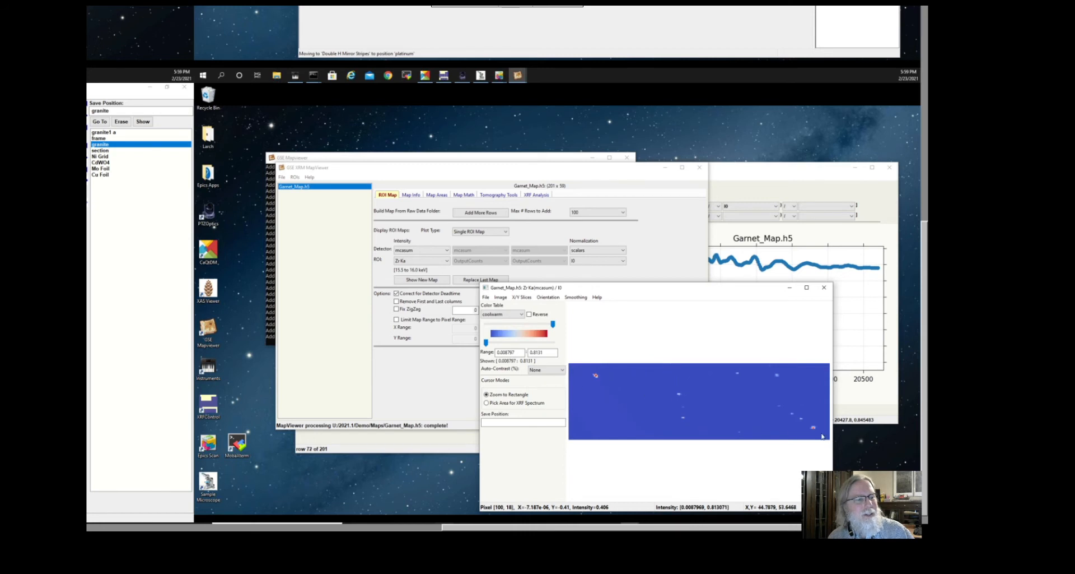
click(551, 372)
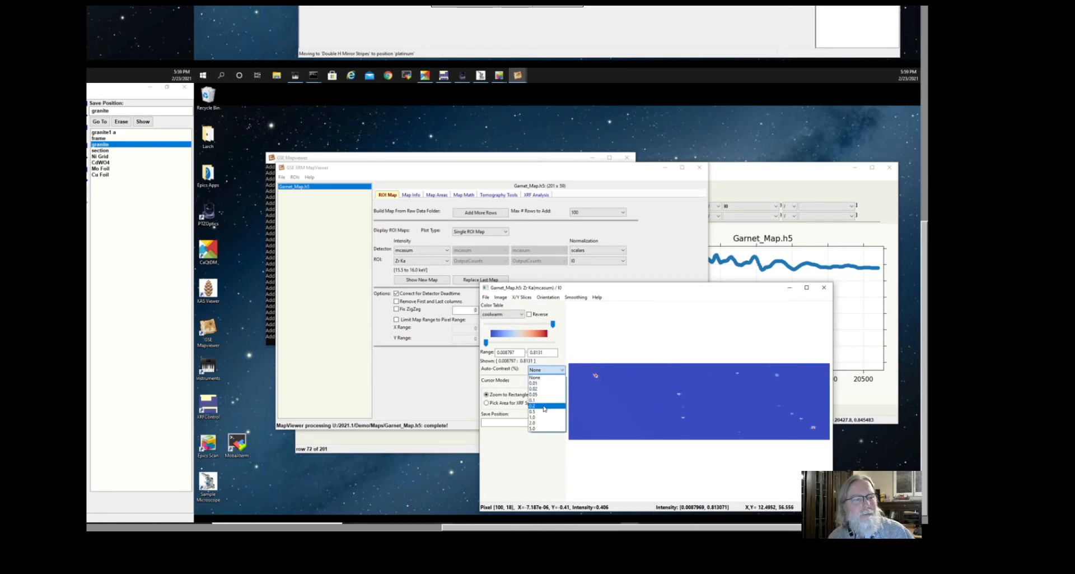
click(546, 398)
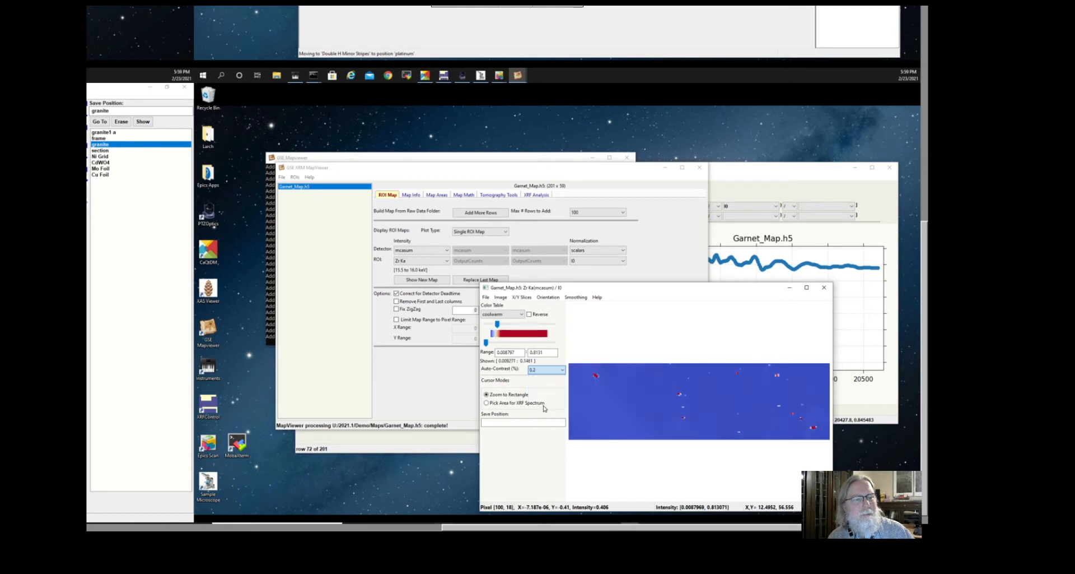
click(547, 372)
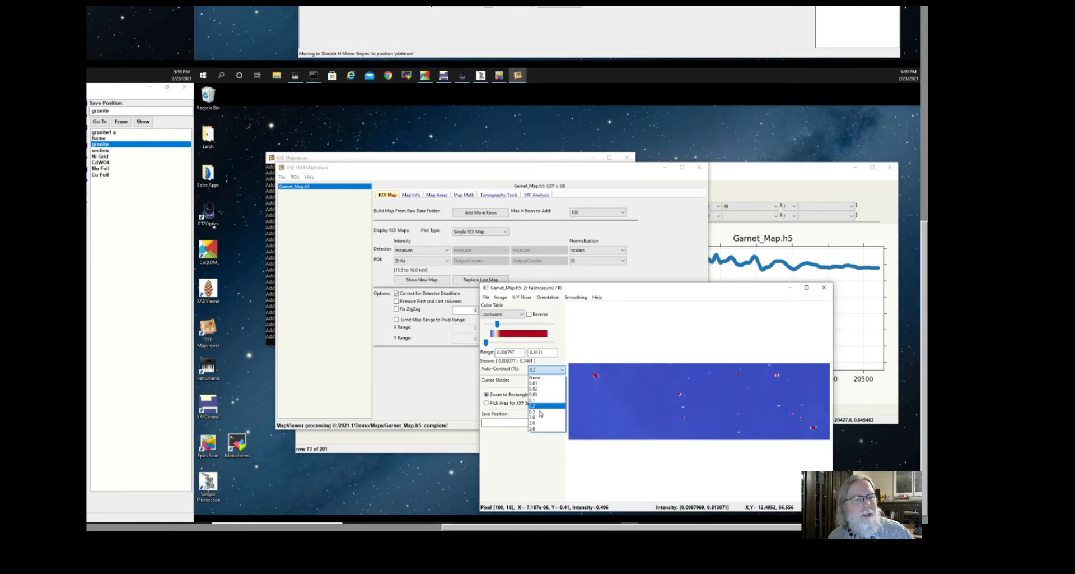
click(540, 413)
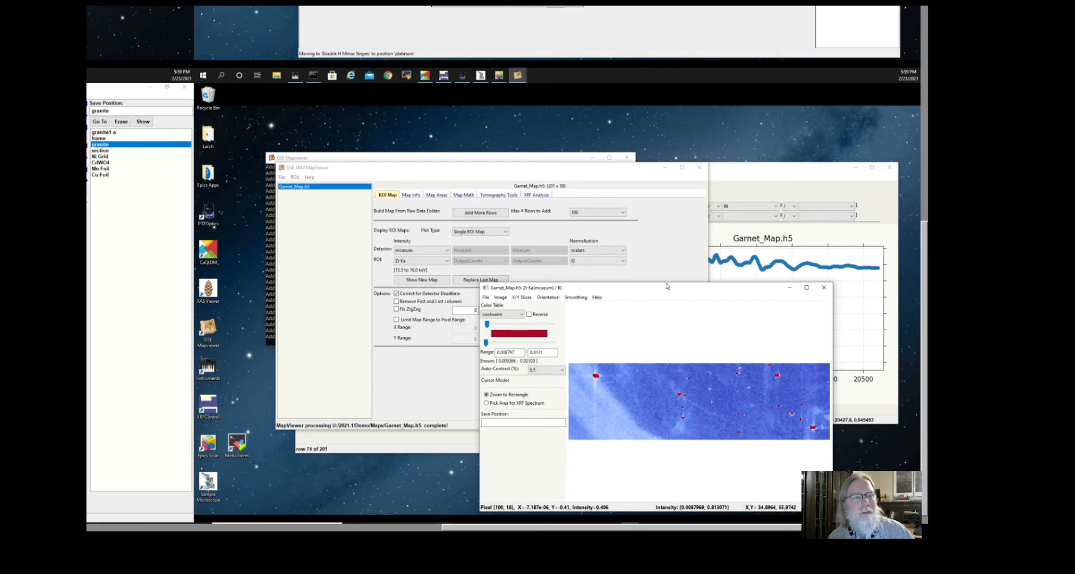
Step: Change the map's ROI to Y Ka and show it in place of the last map
drag(666, 285, 713, 278)
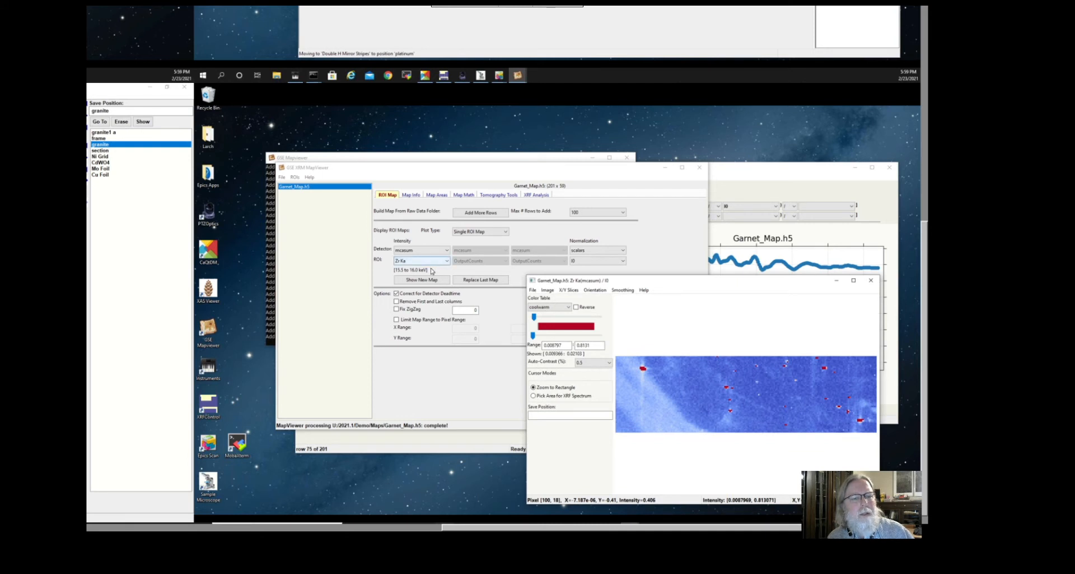
click(432, 261)
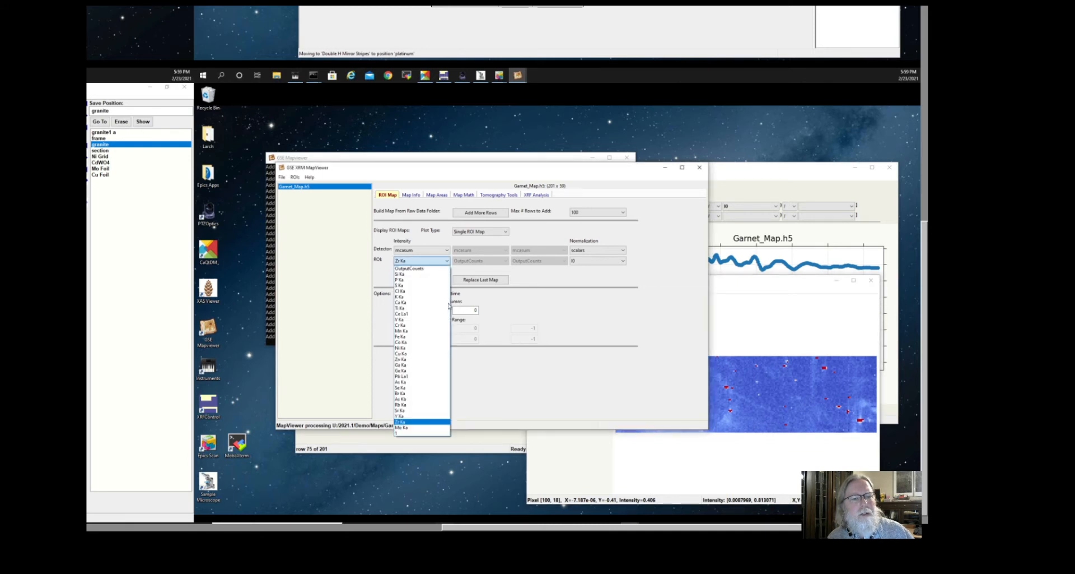
click(416, 416)
click(495, 282)
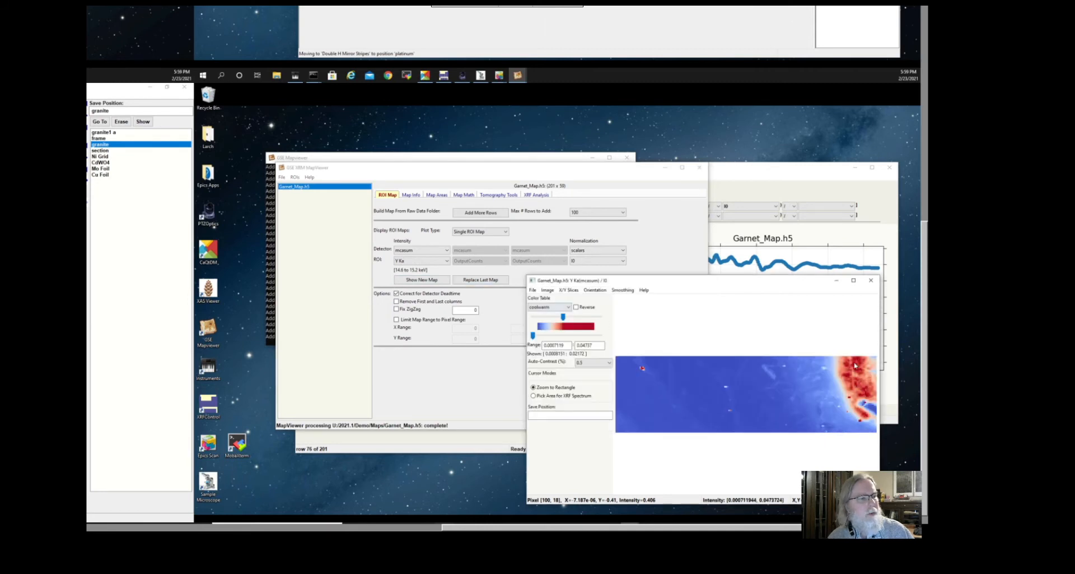
Step: Change the map's ROI to As Ka and replace the last map with it
click(421, 261)
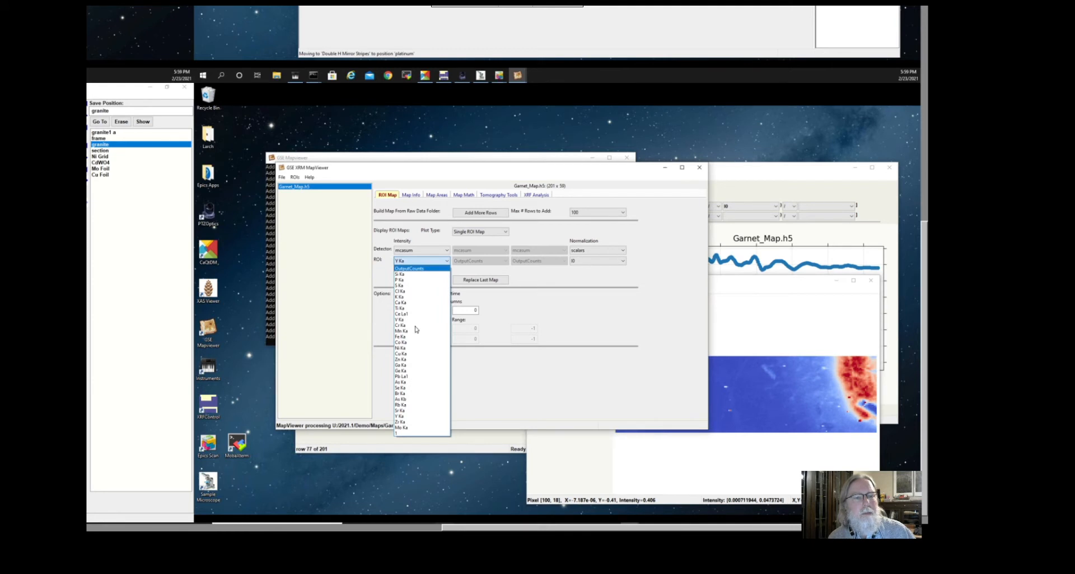
click(409, 383)
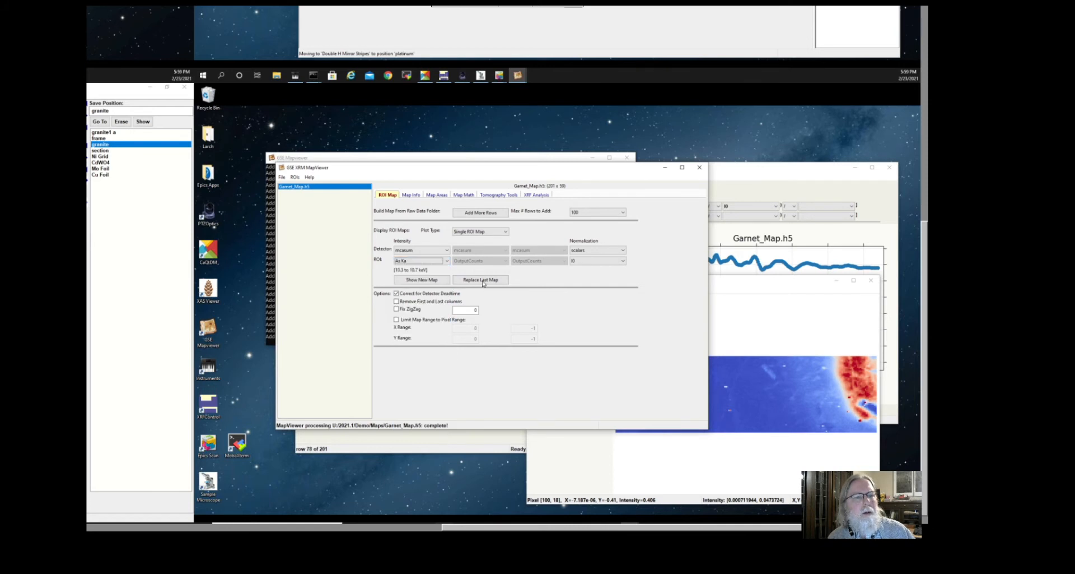
click(483, 280)
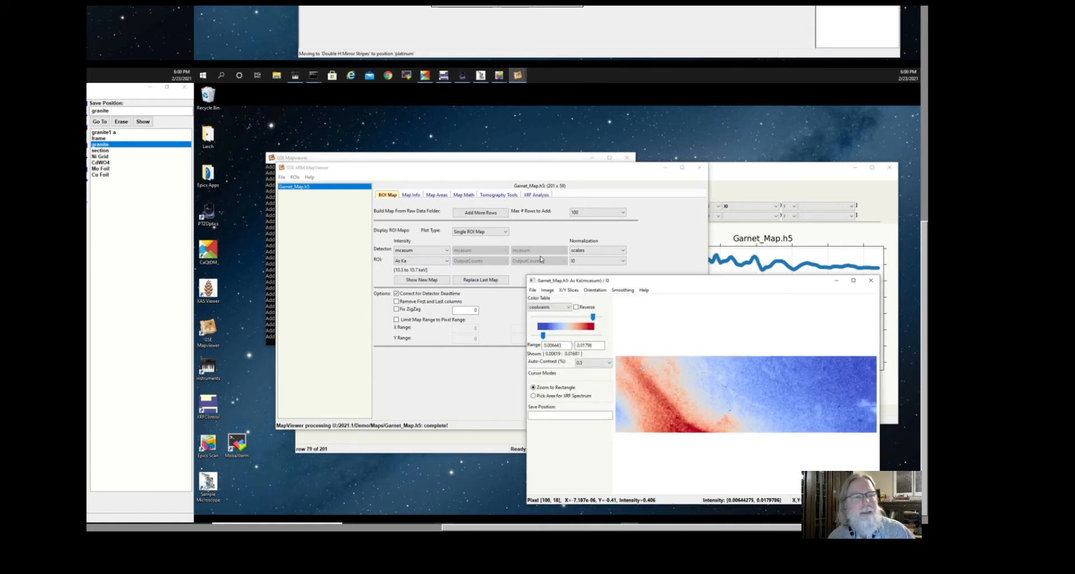
Step: Display a Three ROI Map with Fe Ka as red, Y Ka as green and Zr Ka as blue, and enlarge its window
click(495, 233)
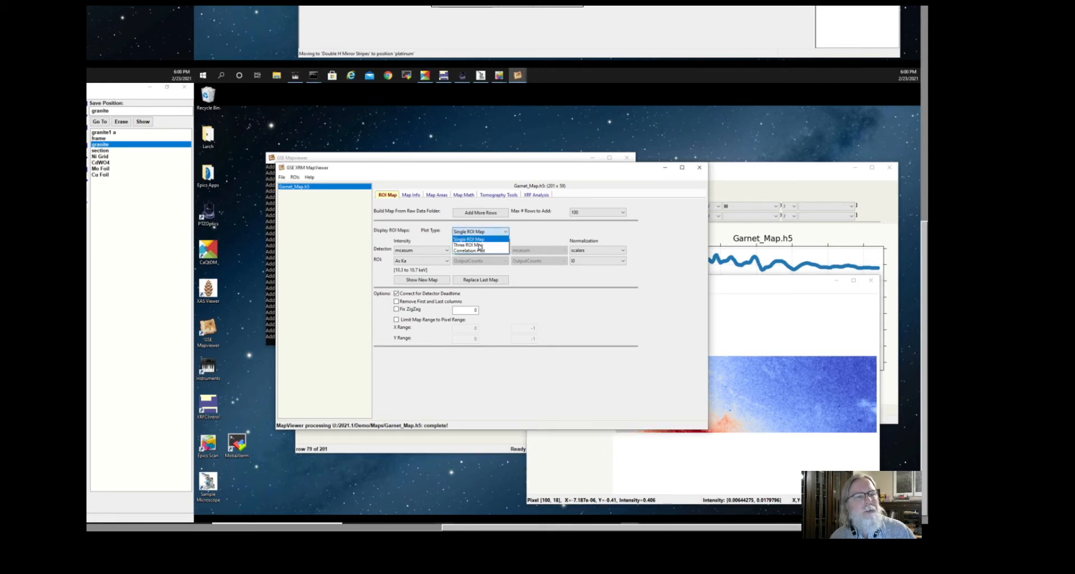
click(480, 245)
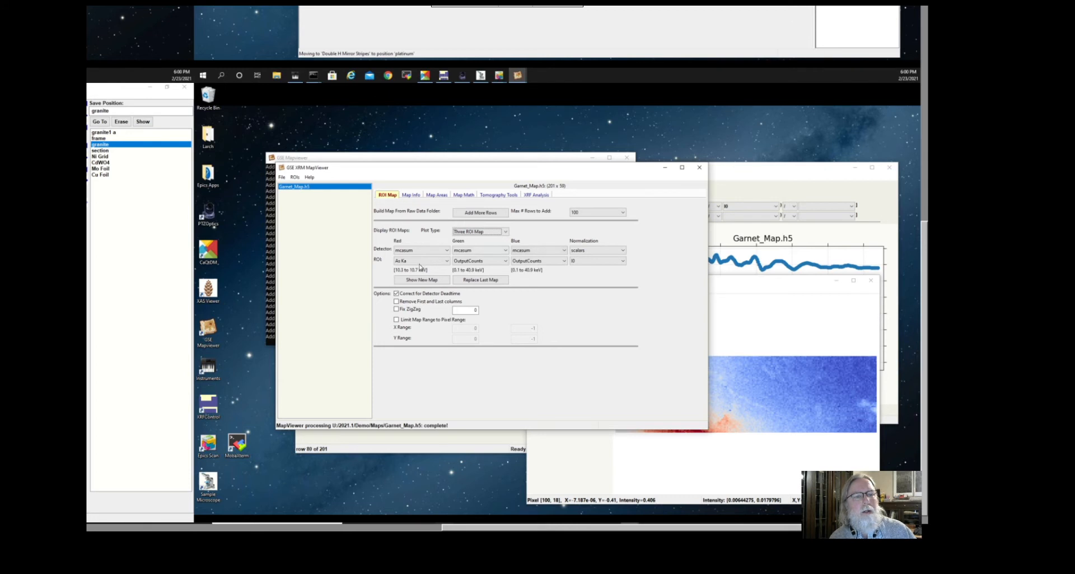
click(413, 261)
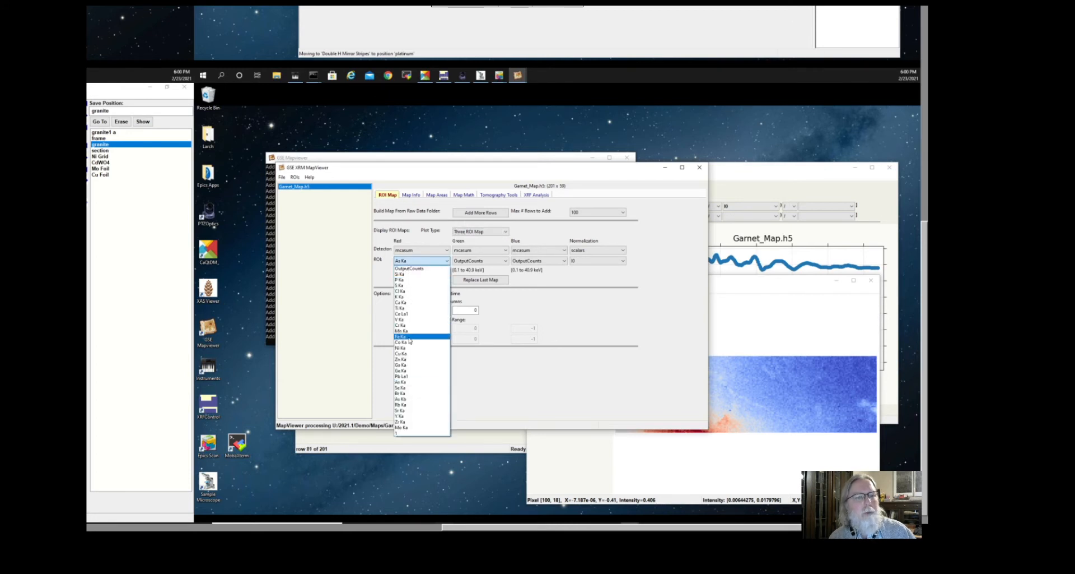
click(409, 337)
click(486, 261)
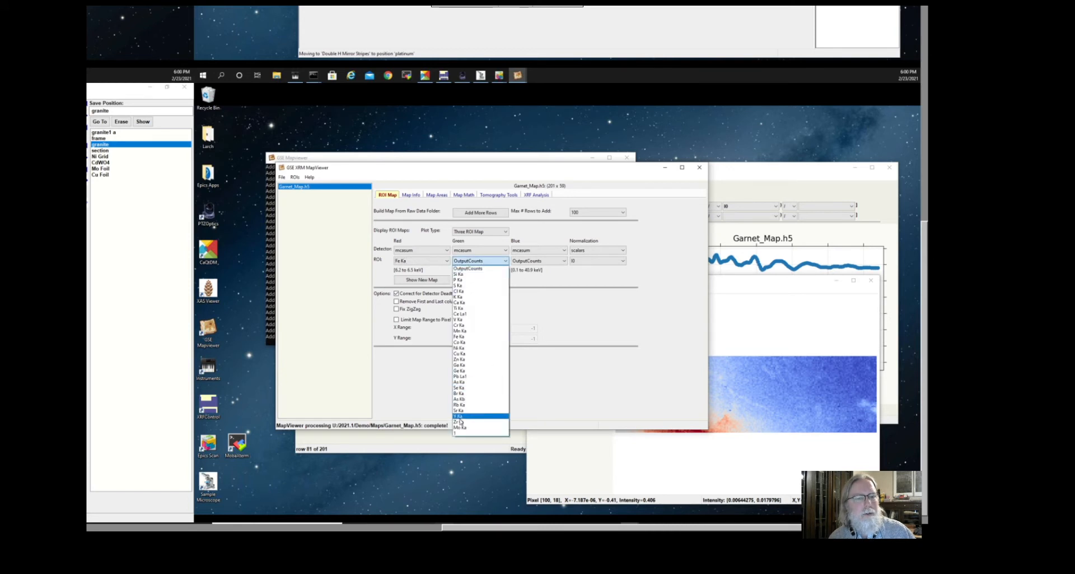
click(460, 418)
click(541, 264)
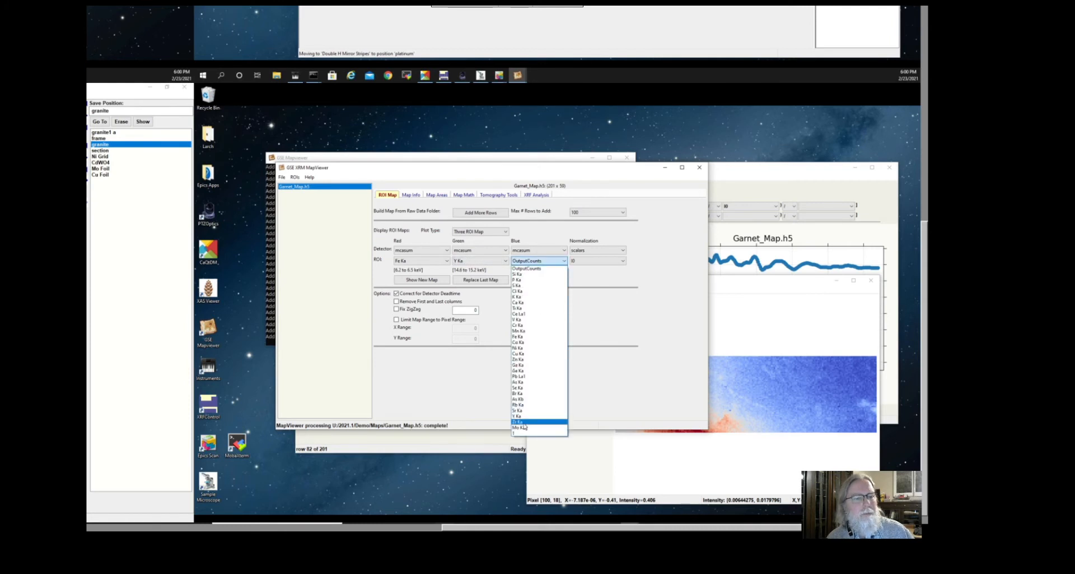
click(523, 423)
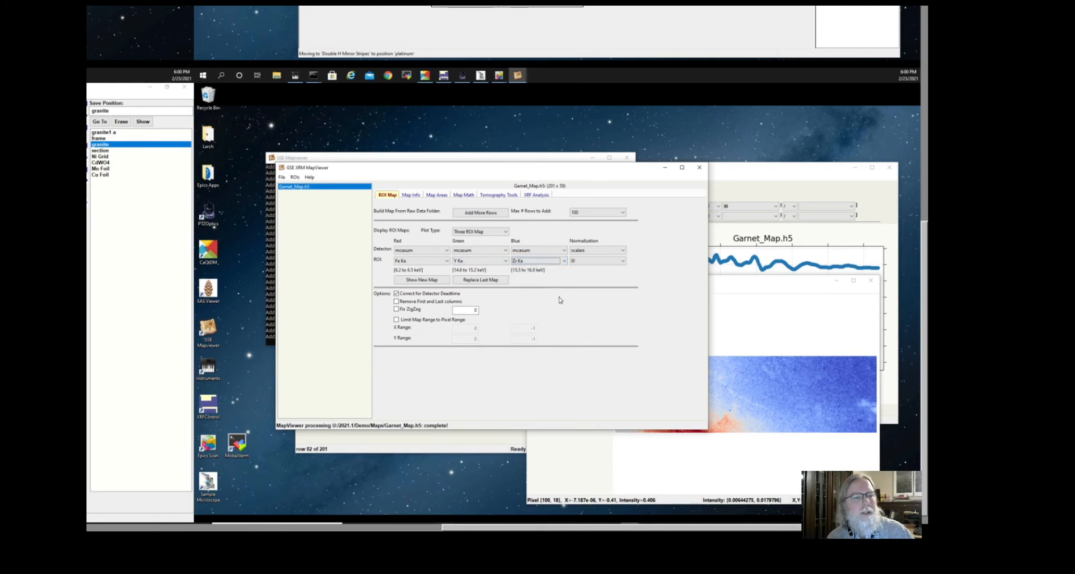
click(434, 280)
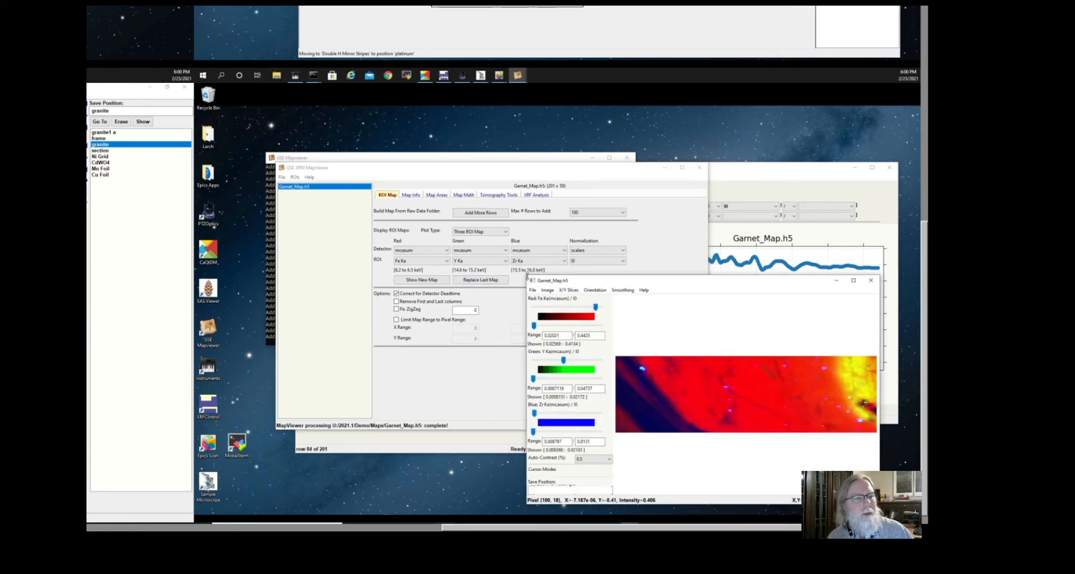
drag(527, 276, 533, 204)
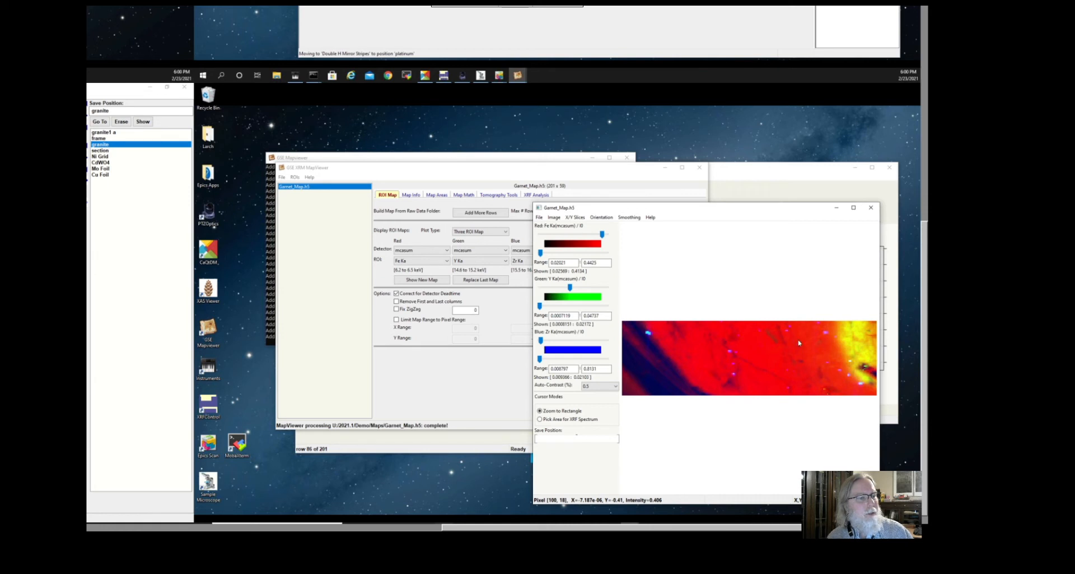
Step: Set the three-color map's auto-contrast to None and zoom in on the blue spot near the map's upper-left corner
click(607, 386)
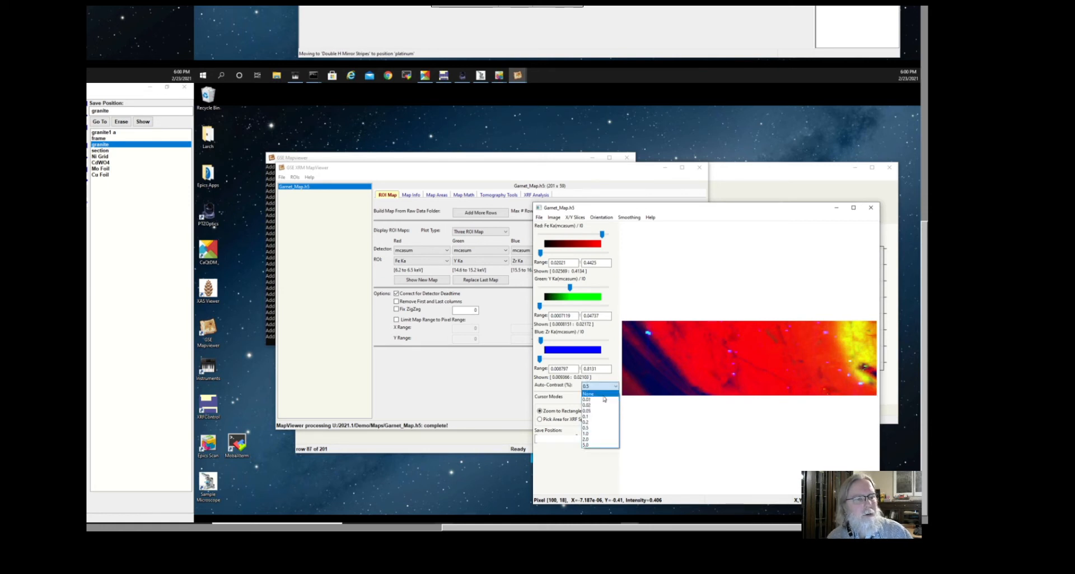
click(604, 395)
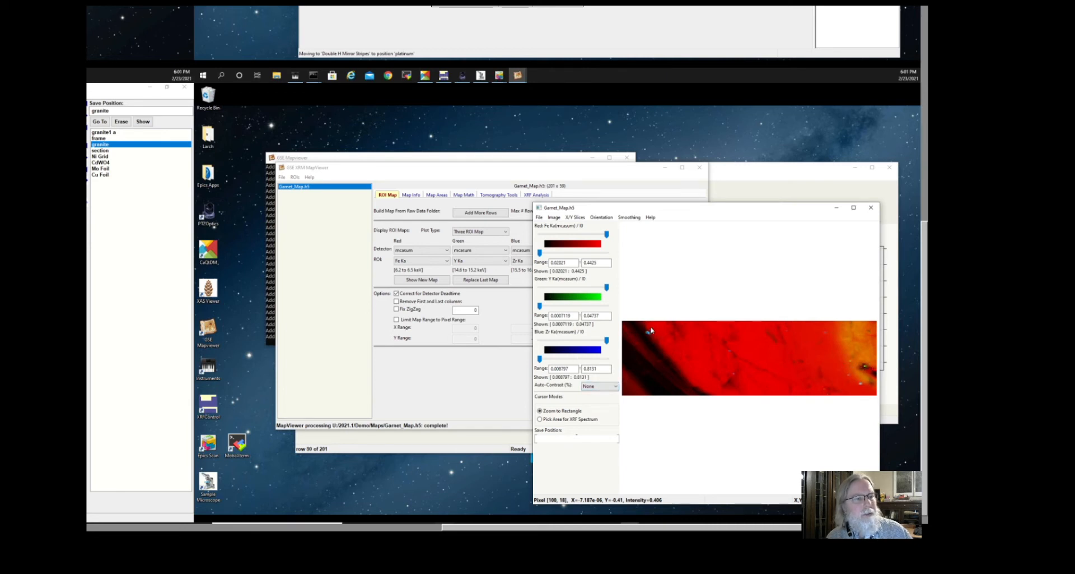
drag(640, 328, 663, 351)
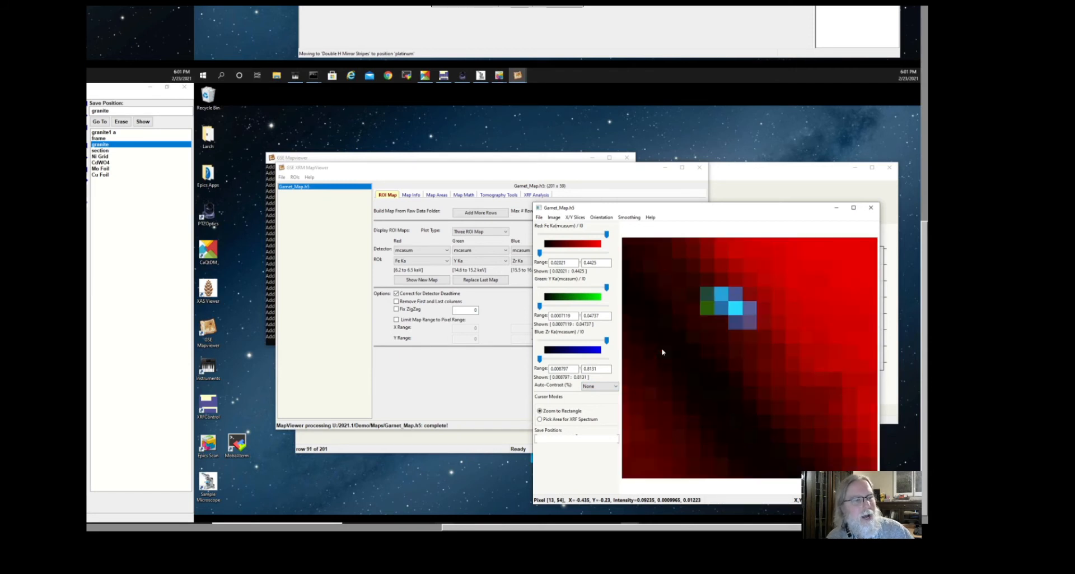
drag(662, 350, 662, 350)
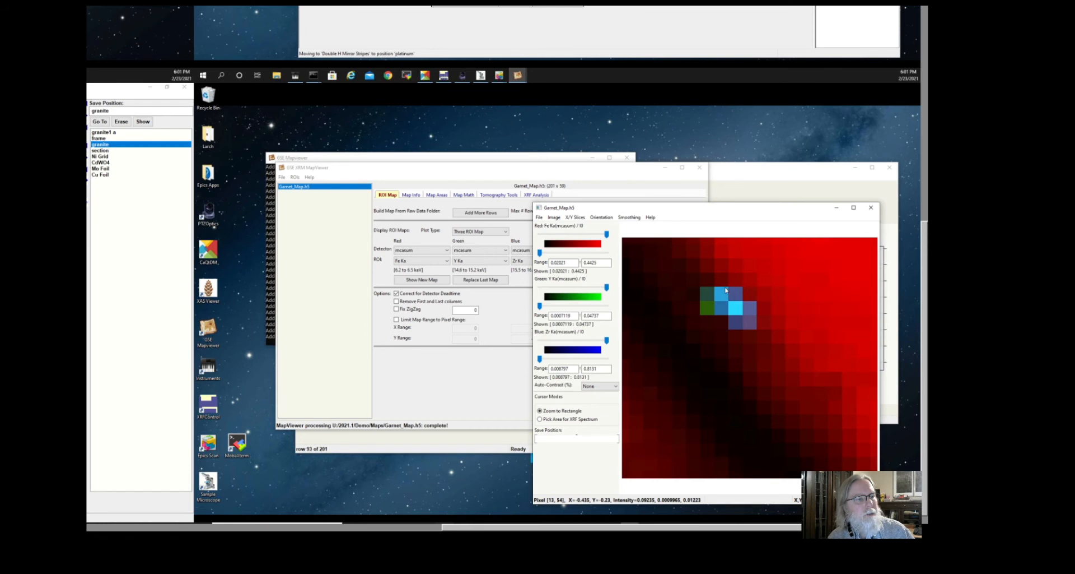
Step: Outline the blue pixel cluster to extract its XRF spectrum, and mark the zirconium and iron emission lines on it
click(541, 420)
mouse_move(728, 286)
mouse_down()
mouse_move(700, 288)
mouse_move(712, 317)
mouse_move(746, 324)
mouse_move(730, 283)
mouse_up()
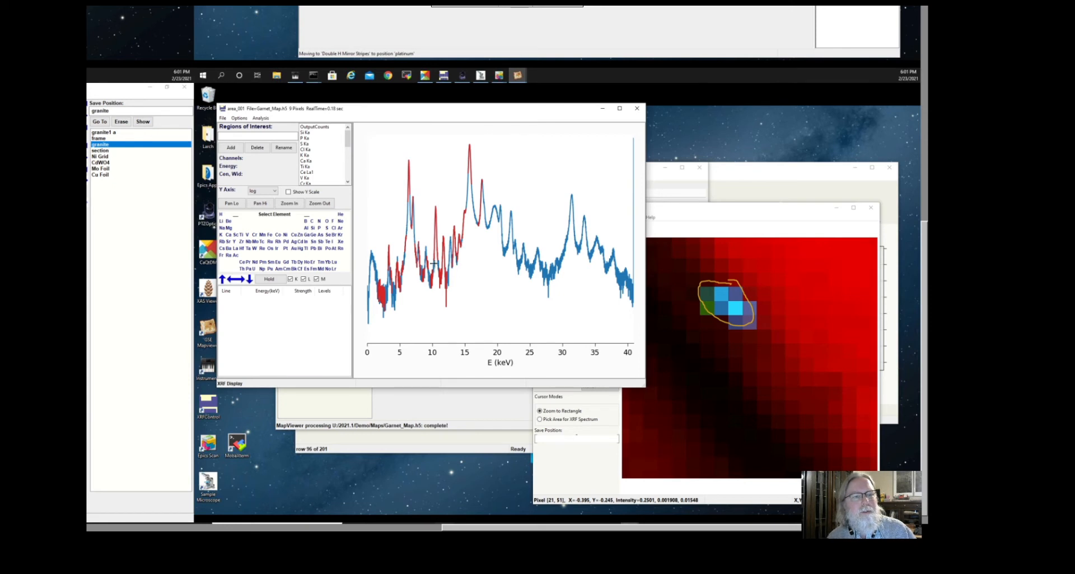
click(242, 241)
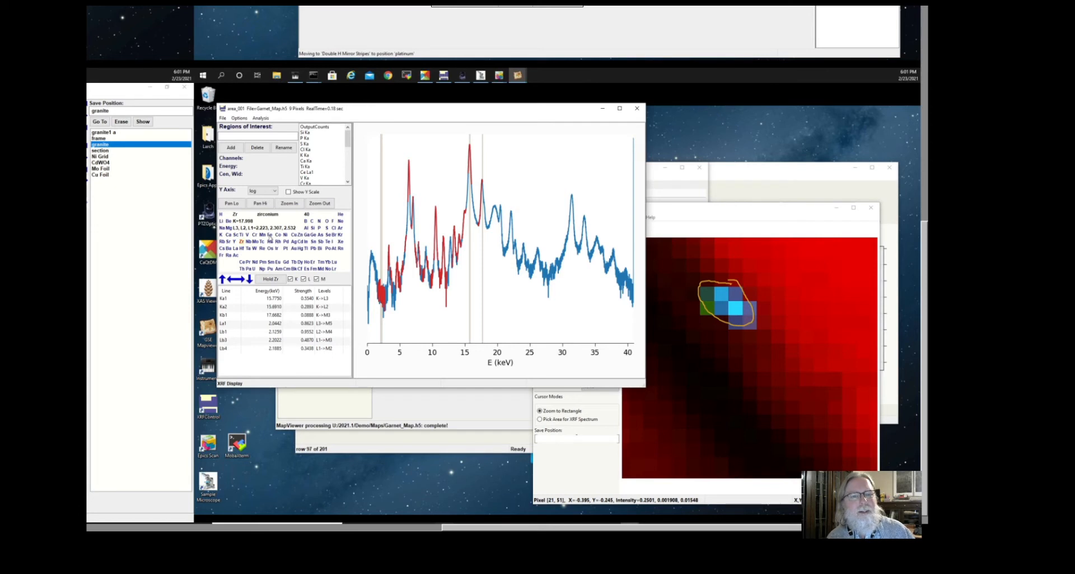
click(269, 236)
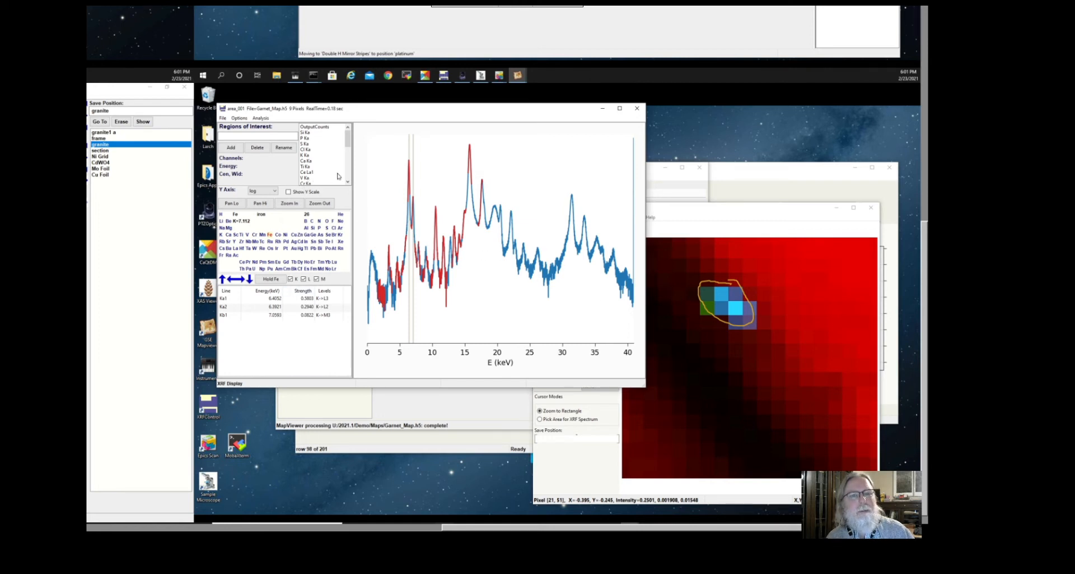
Step: Highlight the Zr Ka region of interest in the blue spot's XRF spectrum
drag(346, 146, 331, 175)
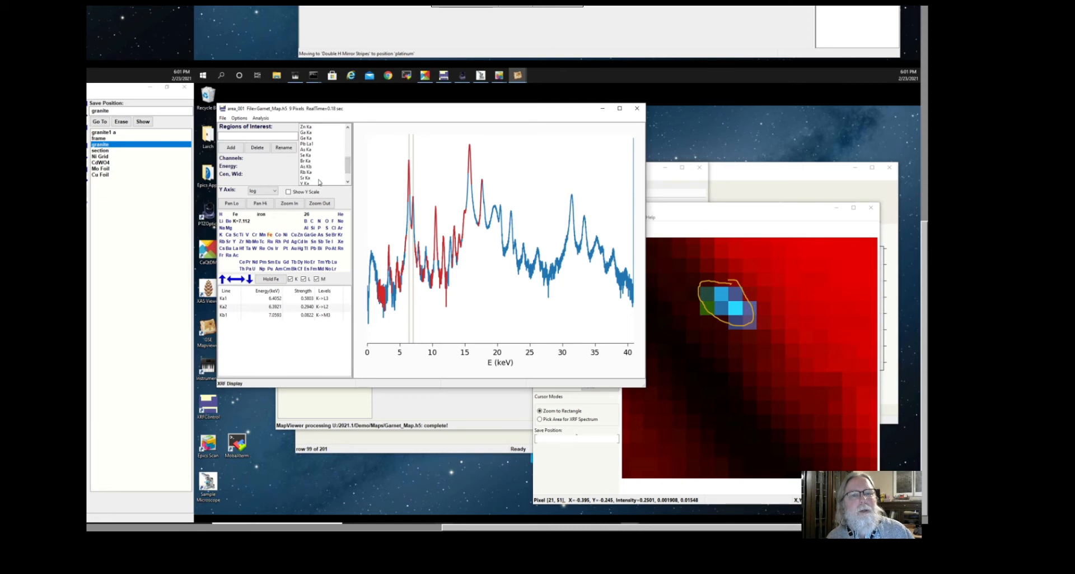
click(319, 182)
scroll(319, 180, down, 1)
click(309, 172)
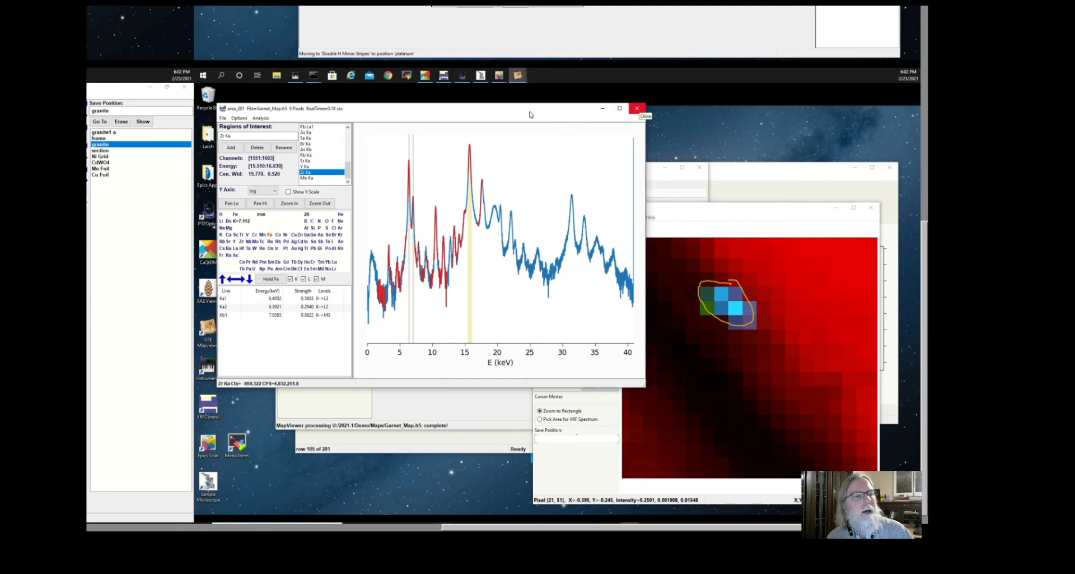
Step: Move the spectrum window aside, zoom the three-color map all the way out and set its auto-contrast to 0.5 %
mouse_move(530, 115)
mouse_down()
mouse_move(533, 174)
mouse_move(244, 174)
mouse_move(224, 139)
mouse_move(41, 129)
mouse_move(62, 135)
mouse_up()
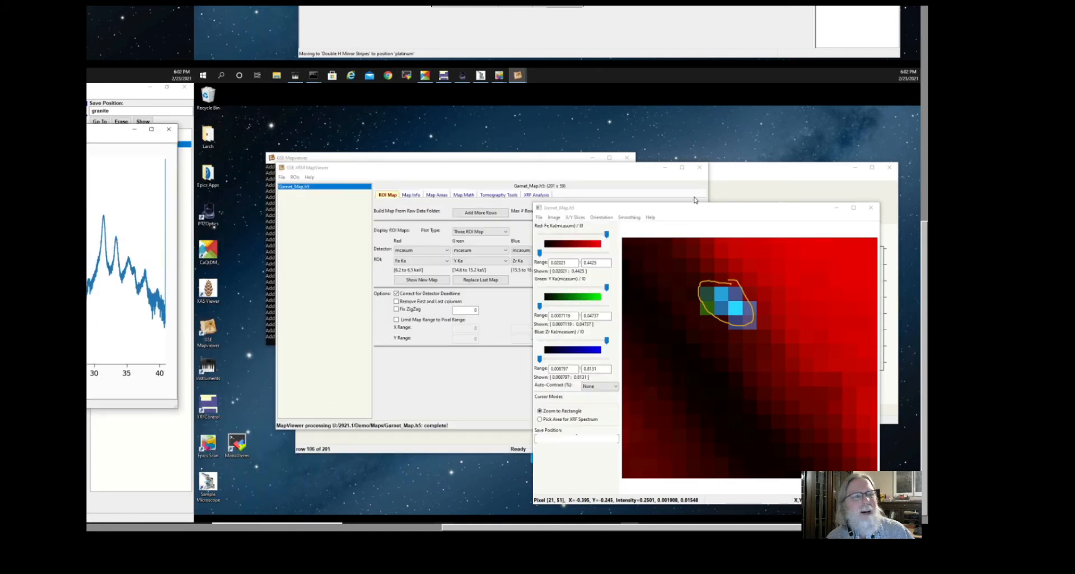
drag(692, 209, 433, 182)
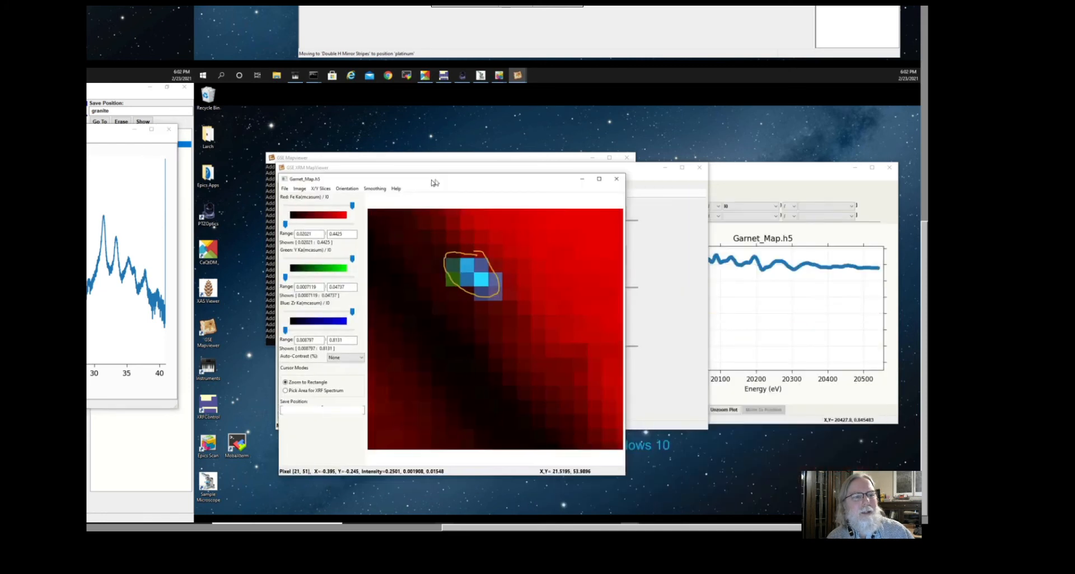
right_click(450, 323)
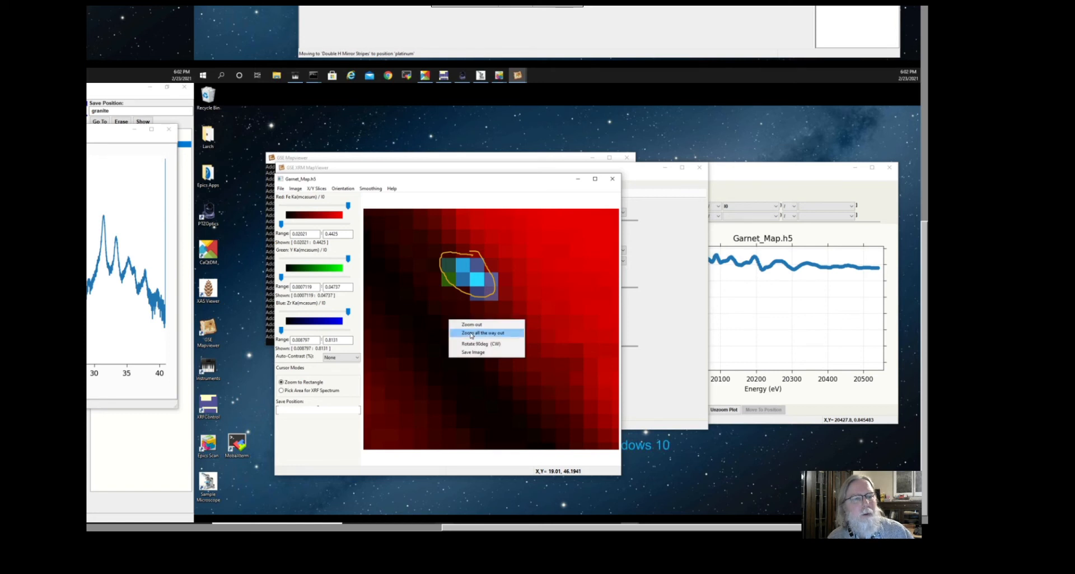
click(471, 333)
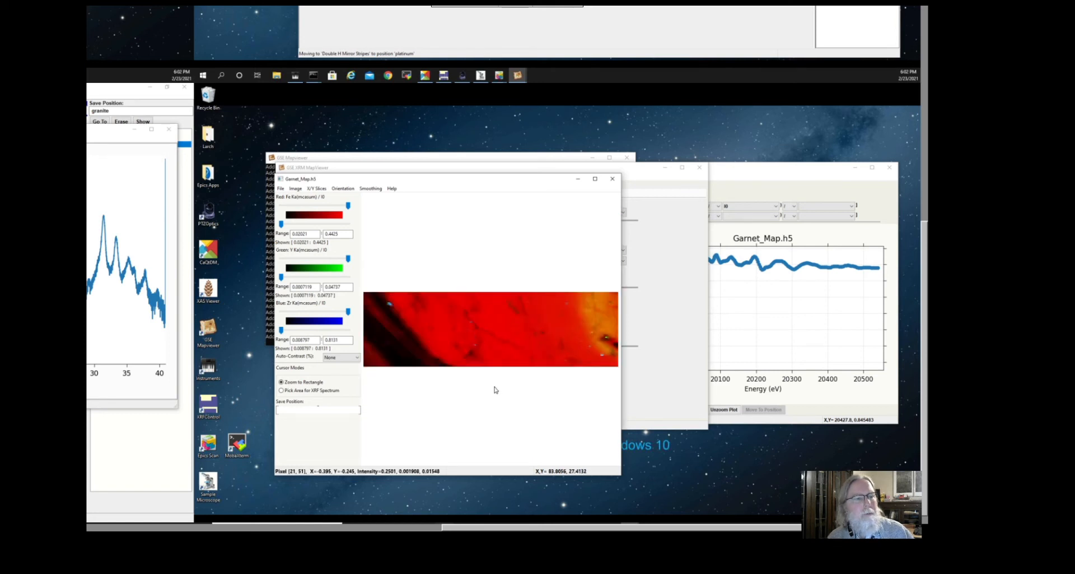
click(341, 358)
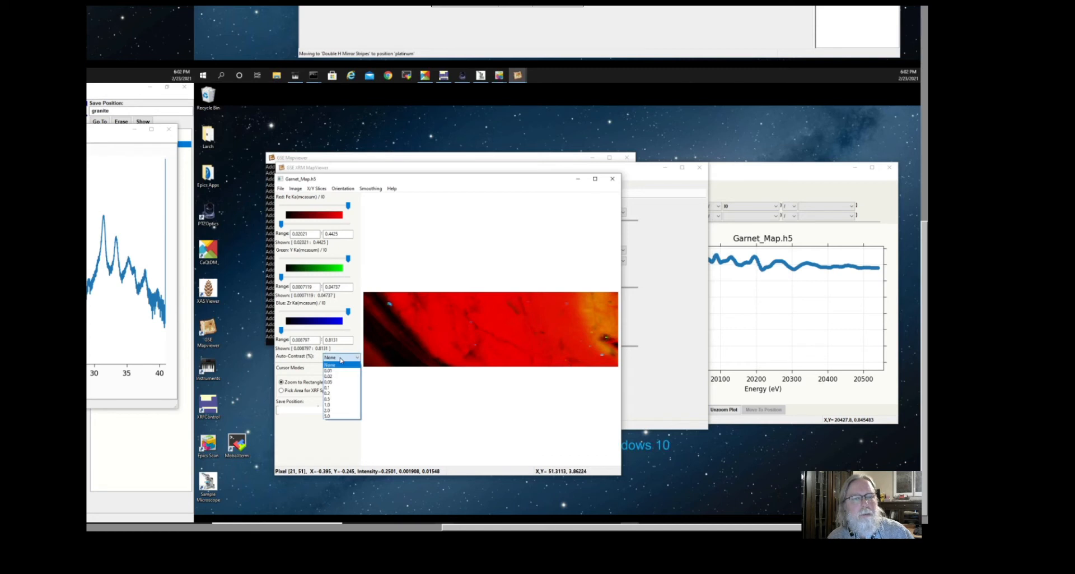
click(347, 397)
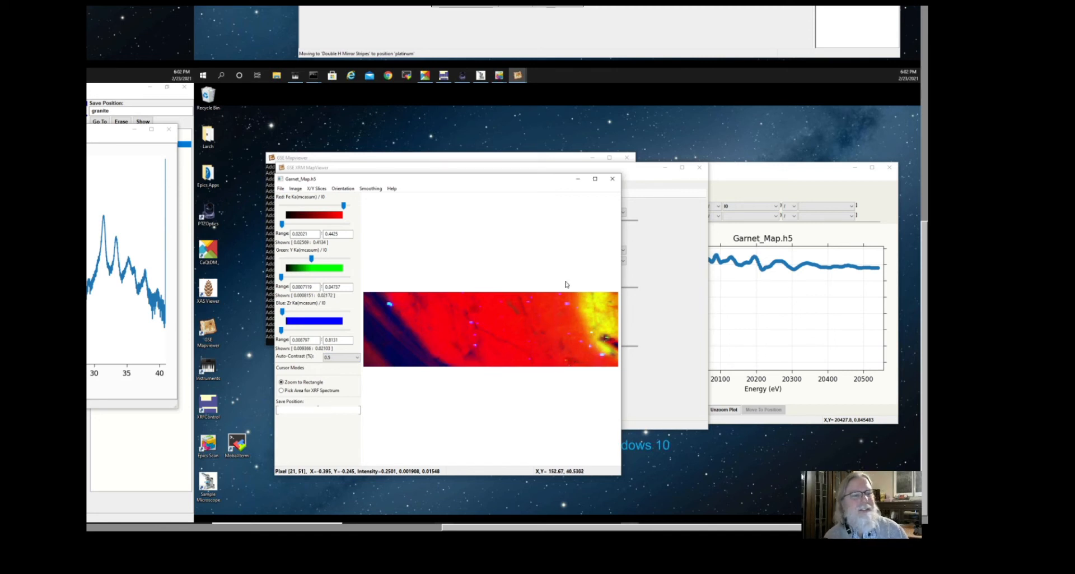
Step: Zoom in on the yellow zone at the map's right edge, outline an area within it for an XRF spectrum, and bring that spectrum into view
drag(597, 336, 612, 370)
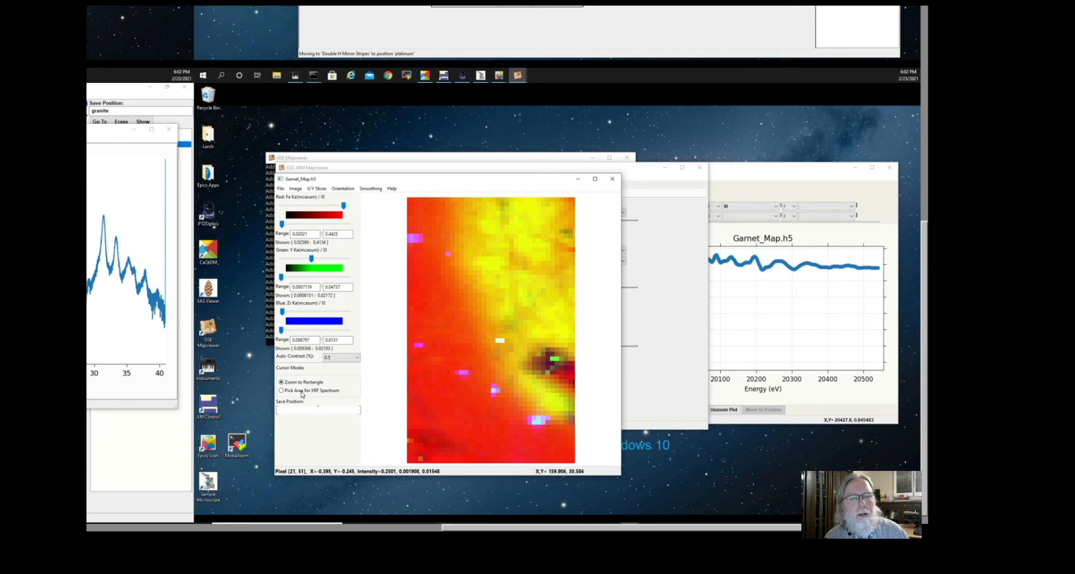
click(320, 391)
mouse_move(491, 223)
mouse_down()
mouse_move(481, 249)
mouse_move(516, 271)
mouse_move(536, 237)
mouse_move(494, 220)
mouse_up()
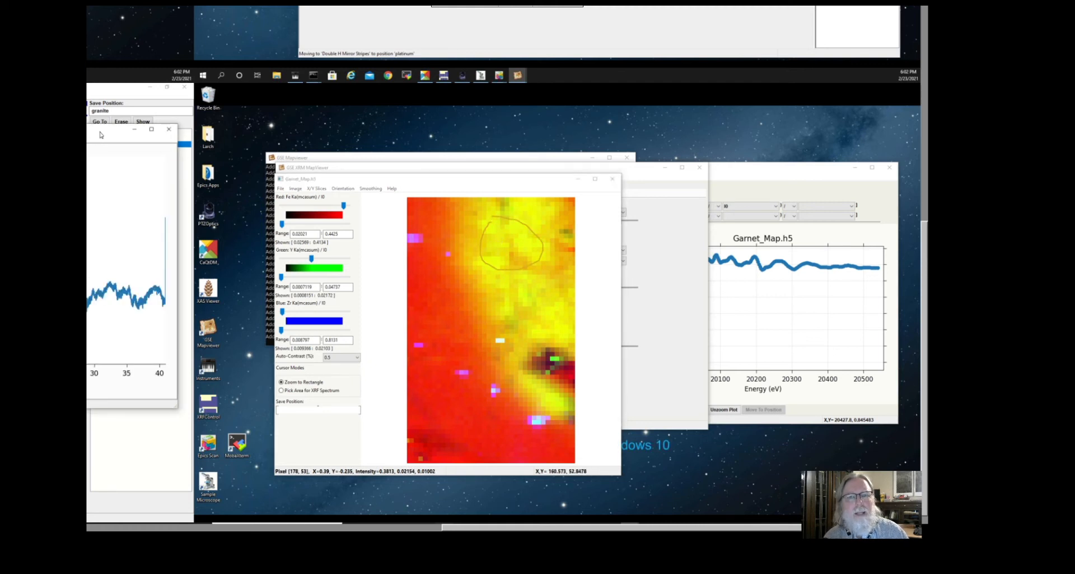
drag(101, 133, 696, 255)
drag(516, 267, 719, 233)
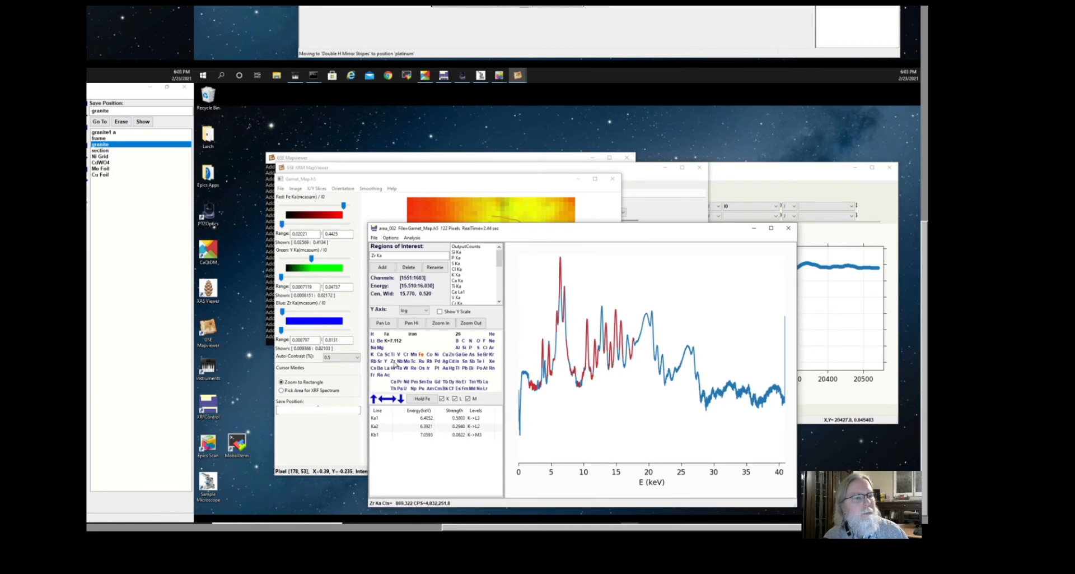
Step: Mark the yttrium emission lines on the yellow zone's XRF spectrum and highlight the Y Ka region of interest
click(394, 362)
click(385, 360)
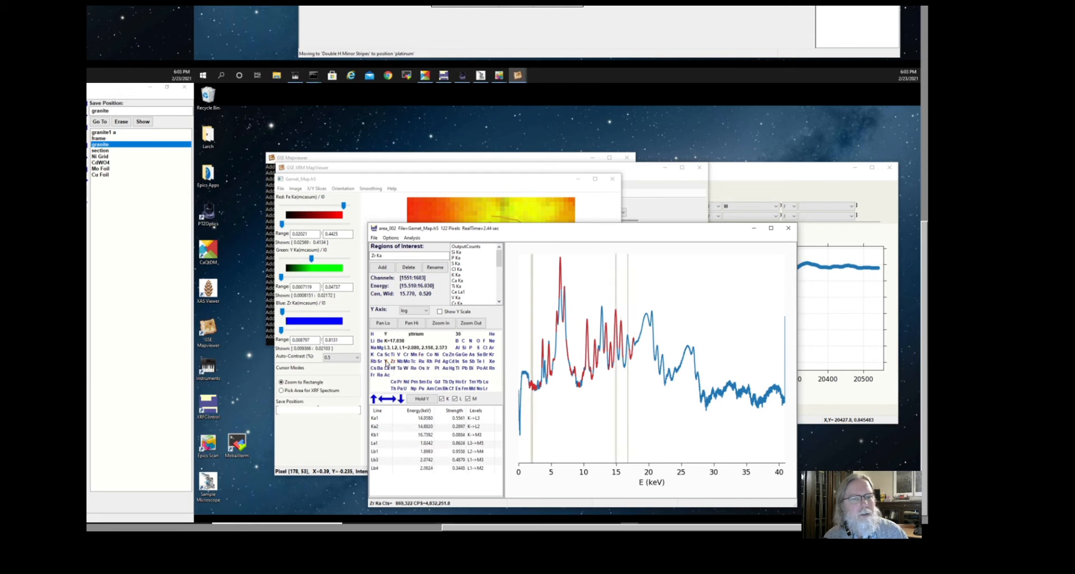
click(480, 297)
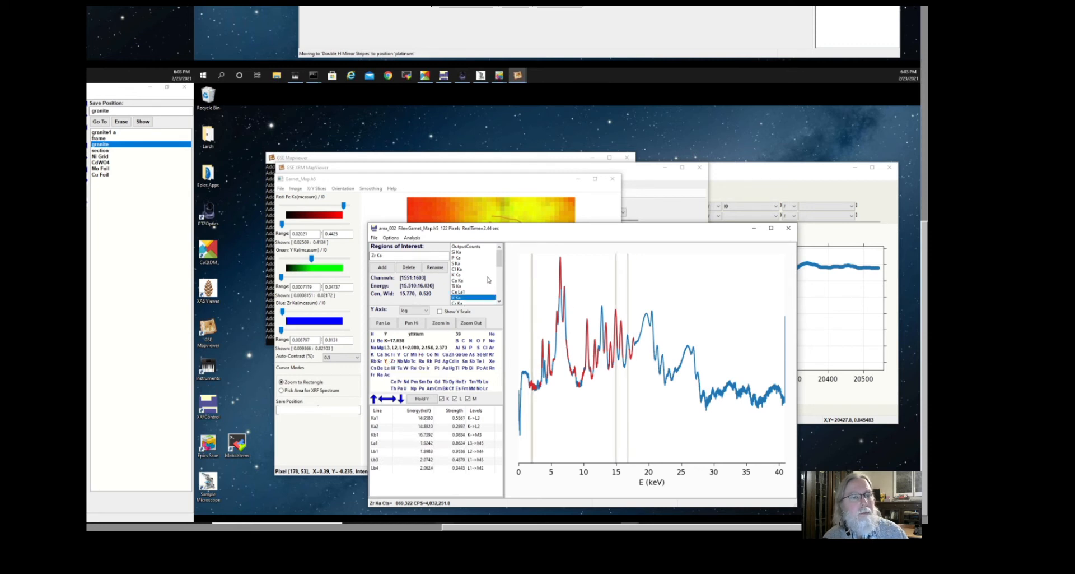
scroll(493, 277, down, 2)
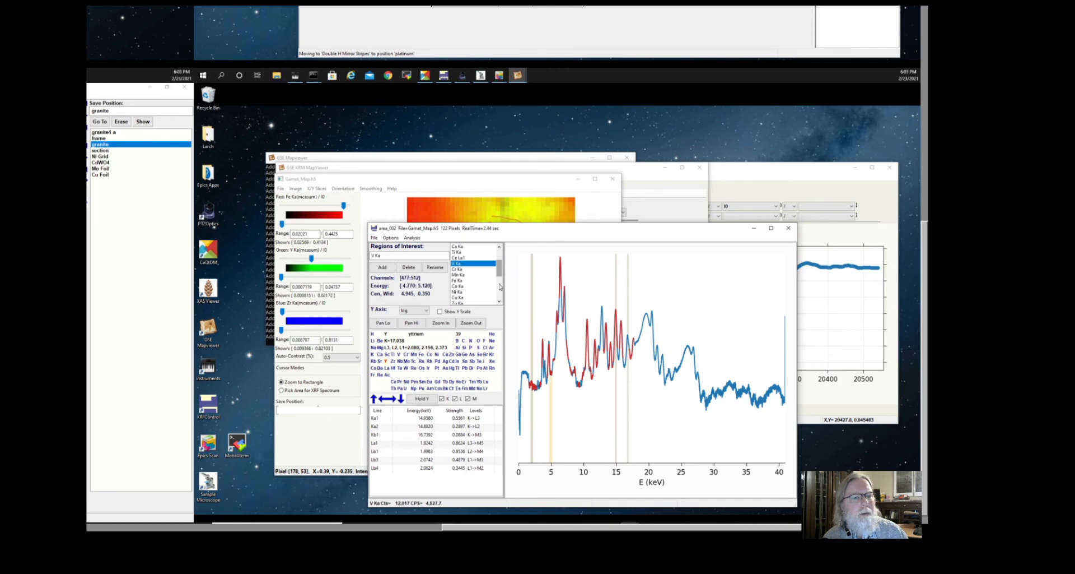
scroll(501, 286, down, 3)
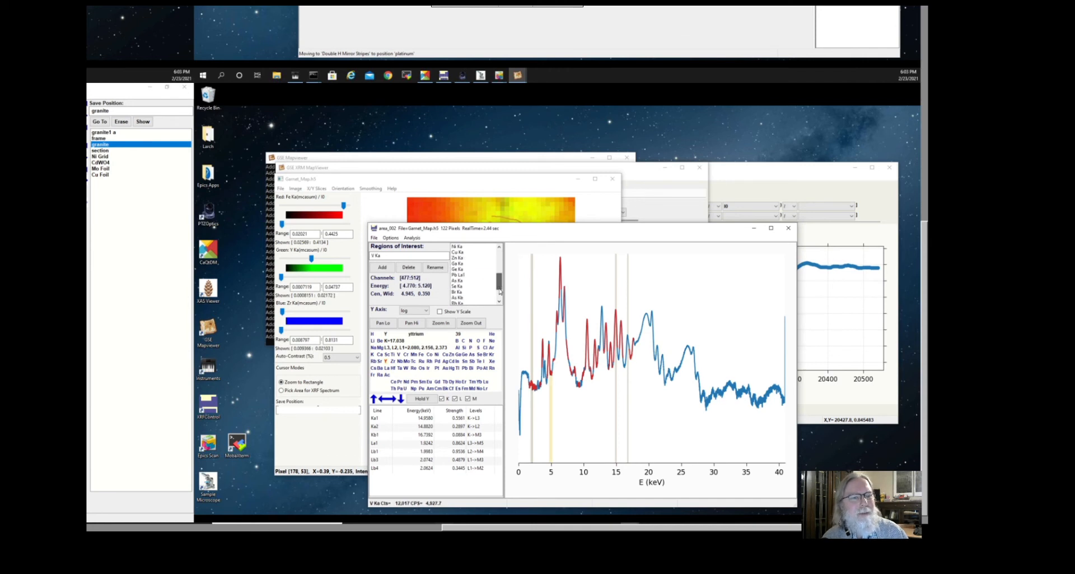
scroll(500, 291, down, 1)
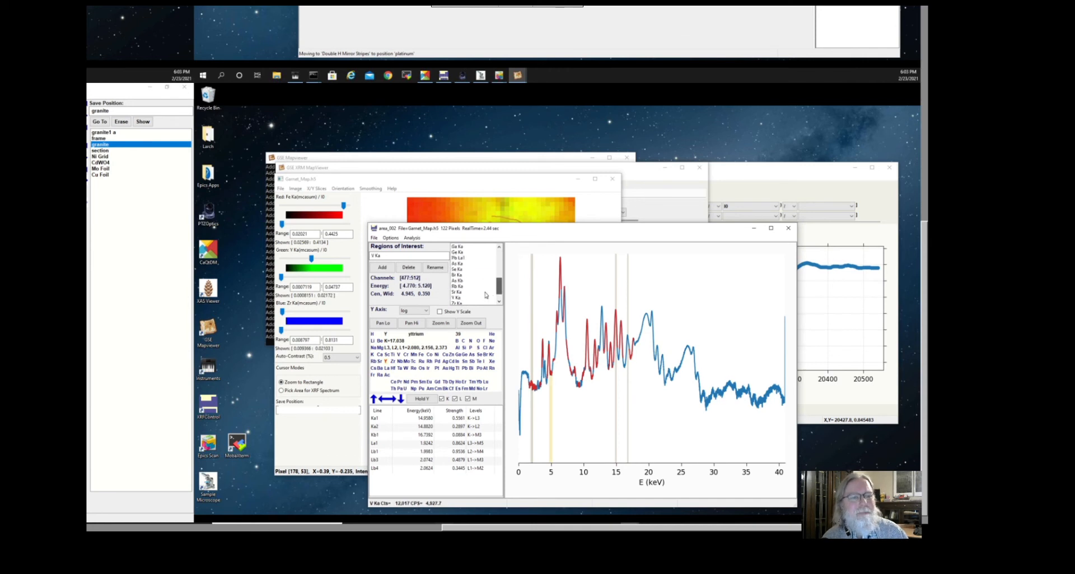
click(457, 298)
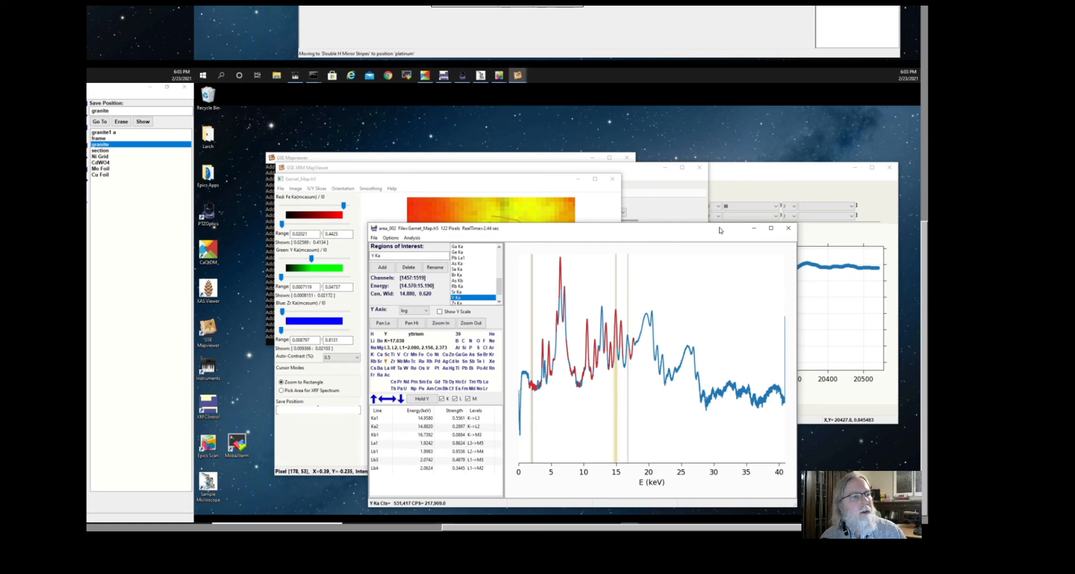
Step: Move the XRF spectrum window off the map and bring the GSE XRM MapViewer main window into view
drag(722, 229, 87, 279)
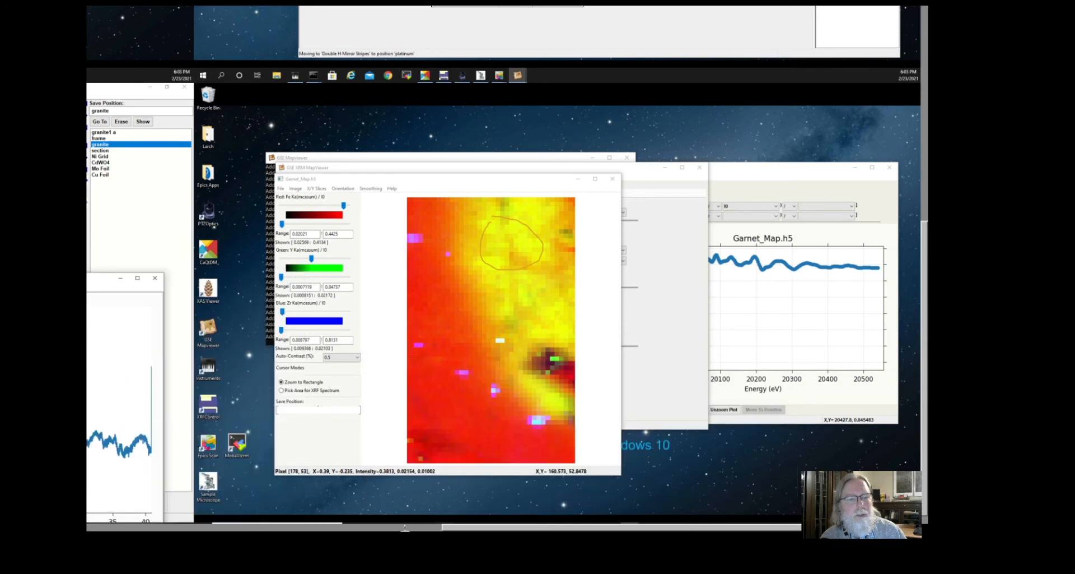
drag(452, 529, 617, 500)
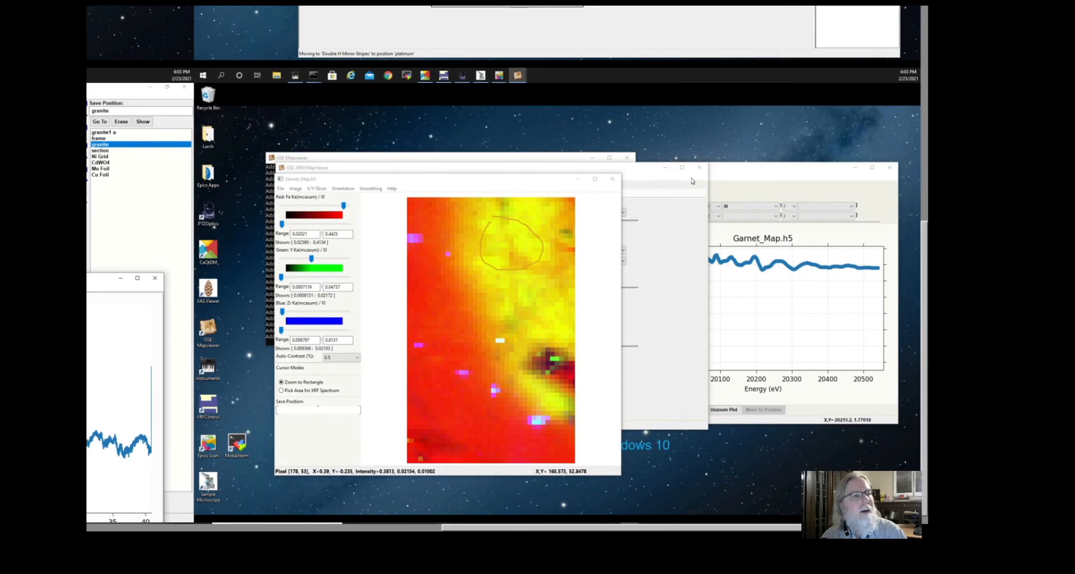
drag(635, 171, 523, 180)
drag(926, 291, 927, 416)
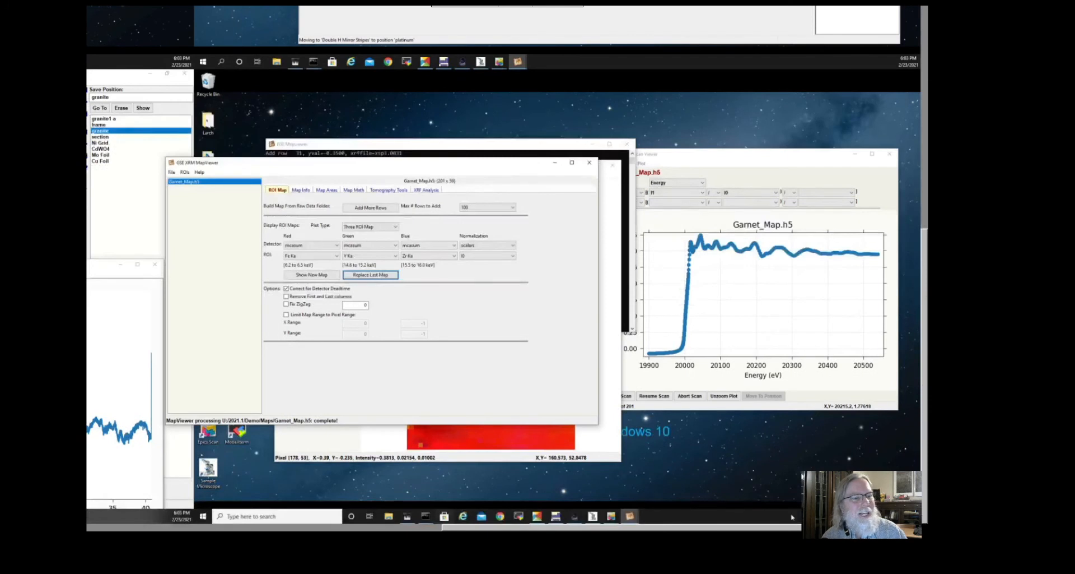
Step: Check the running scan's progress in the Epics Scans window, set that window aside, and add more rows to Garnet_Map.h5
click(609, 520)
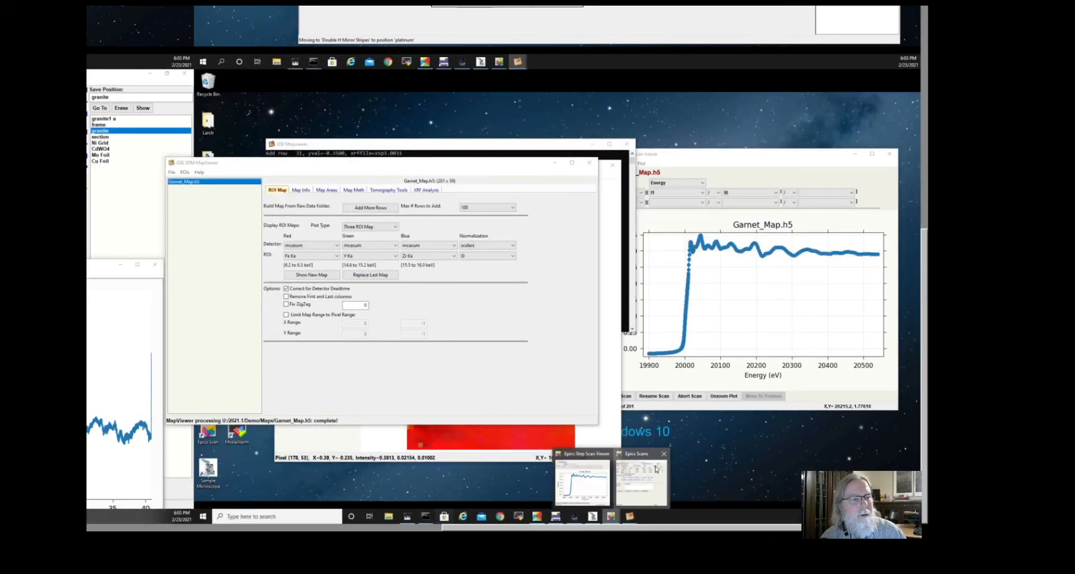
click(628, 476)
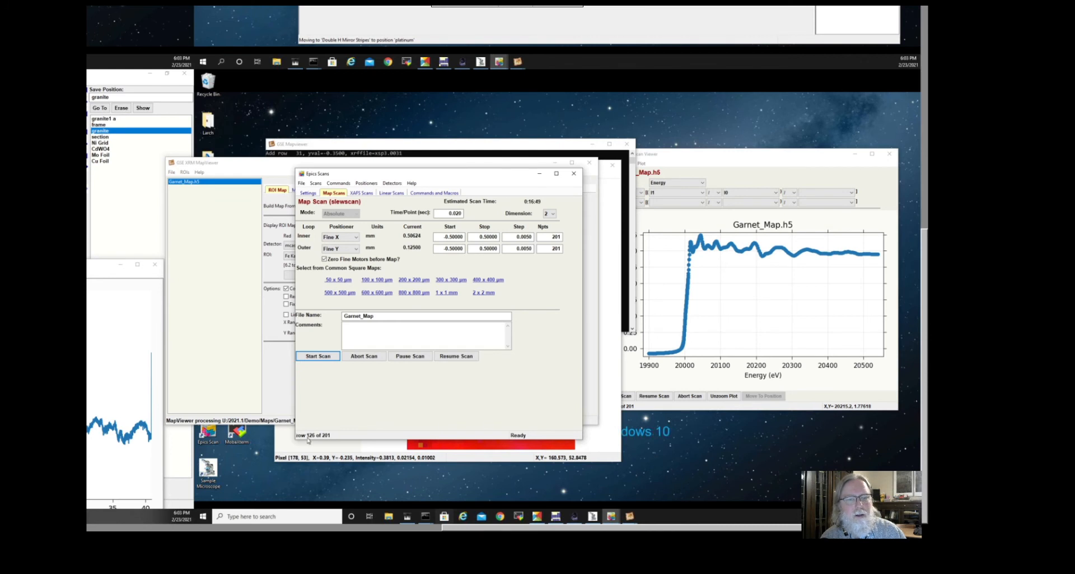
drag(380, 178, 730, 199)
click(361, 210)
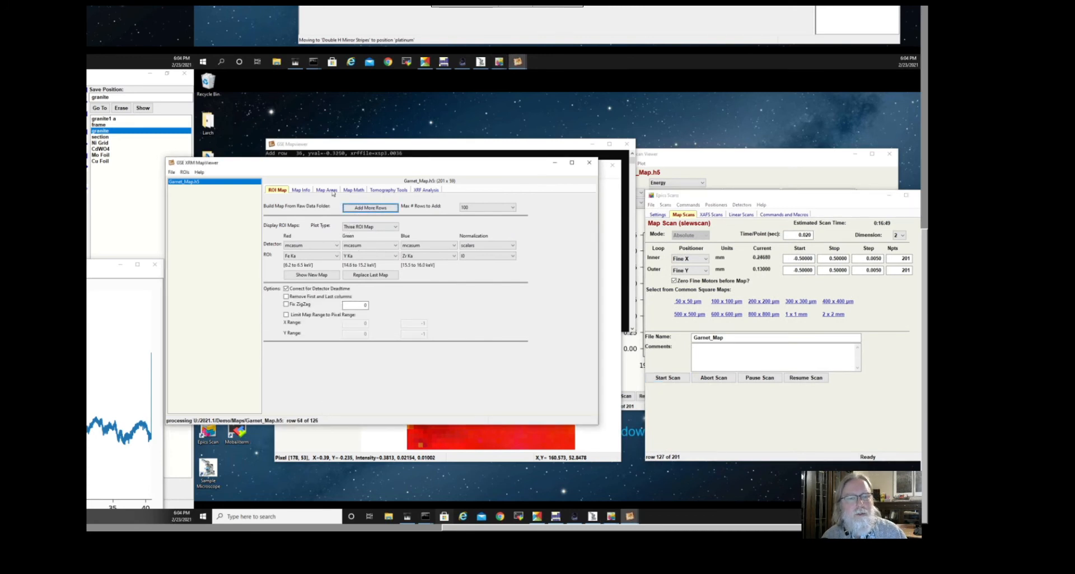
Step: Uncover the three-color map, zoom it out, and view a horizontal X slice through it before closing the slice plot
drag(403, 159, 646, 117)
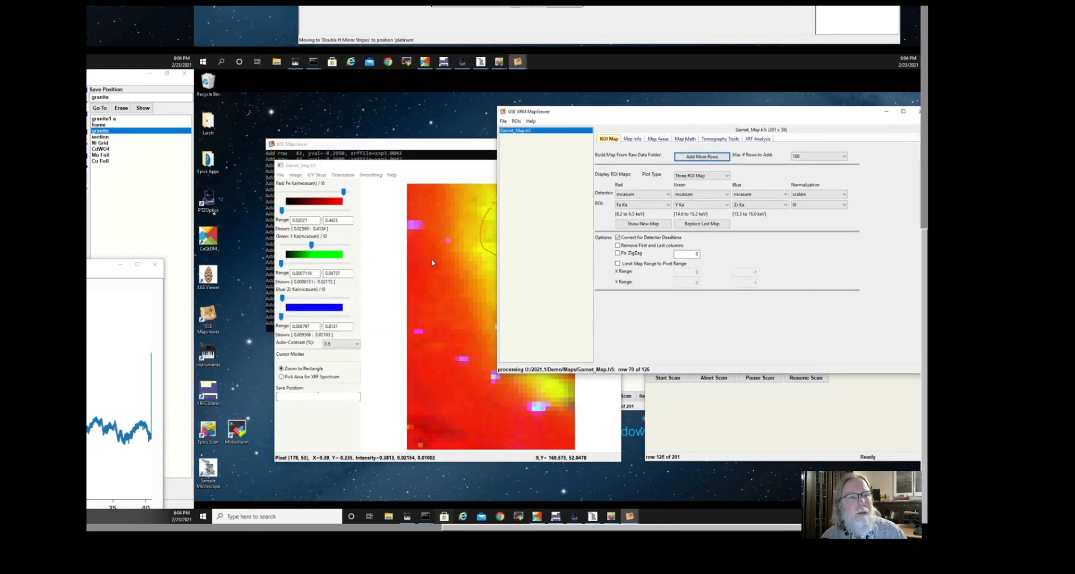
right_click(449, 300)
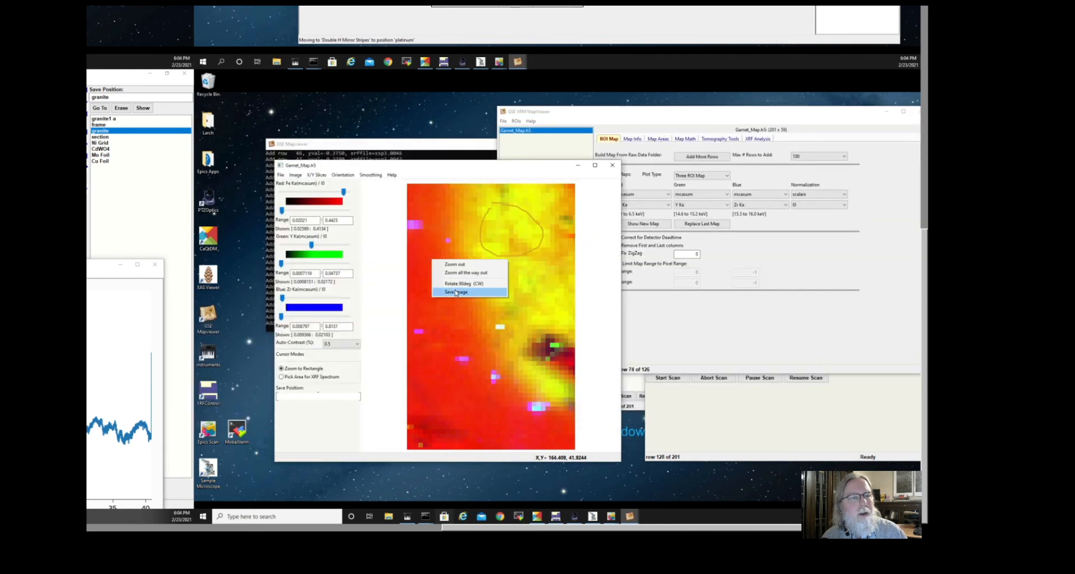
click(450, 265)
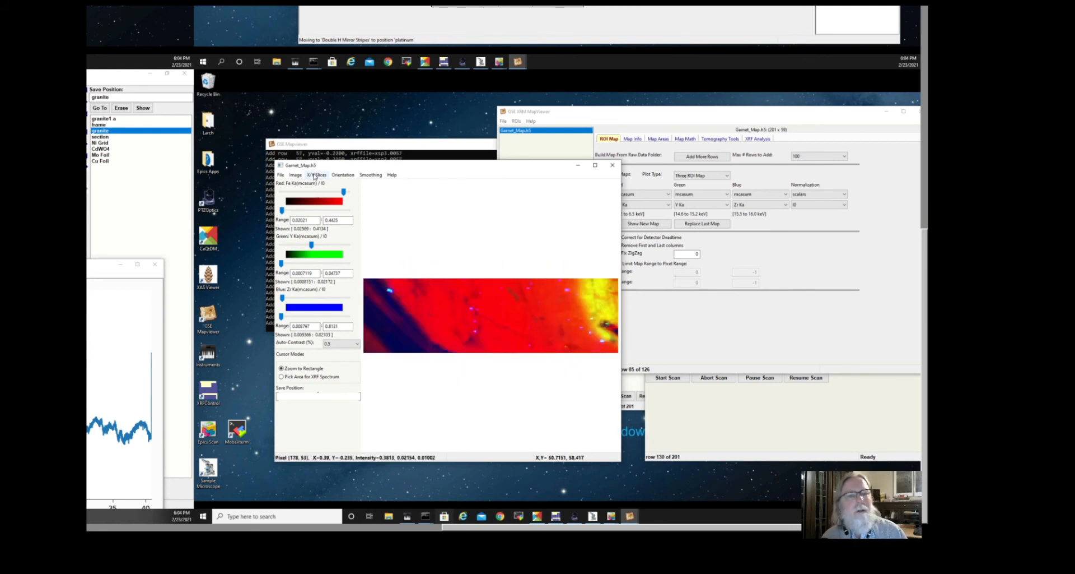
click(315, 176)
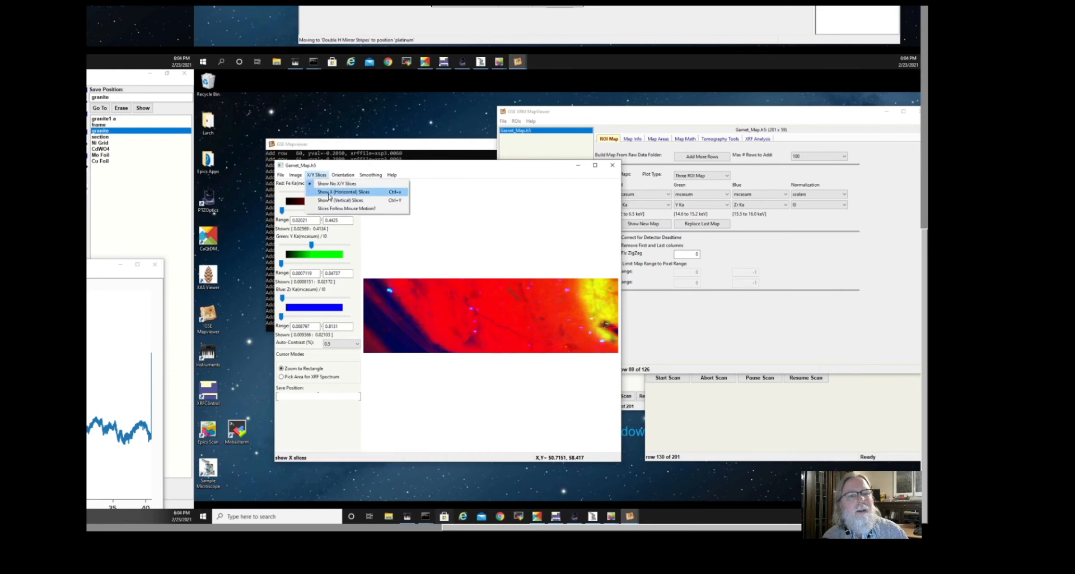
click(330, 192)
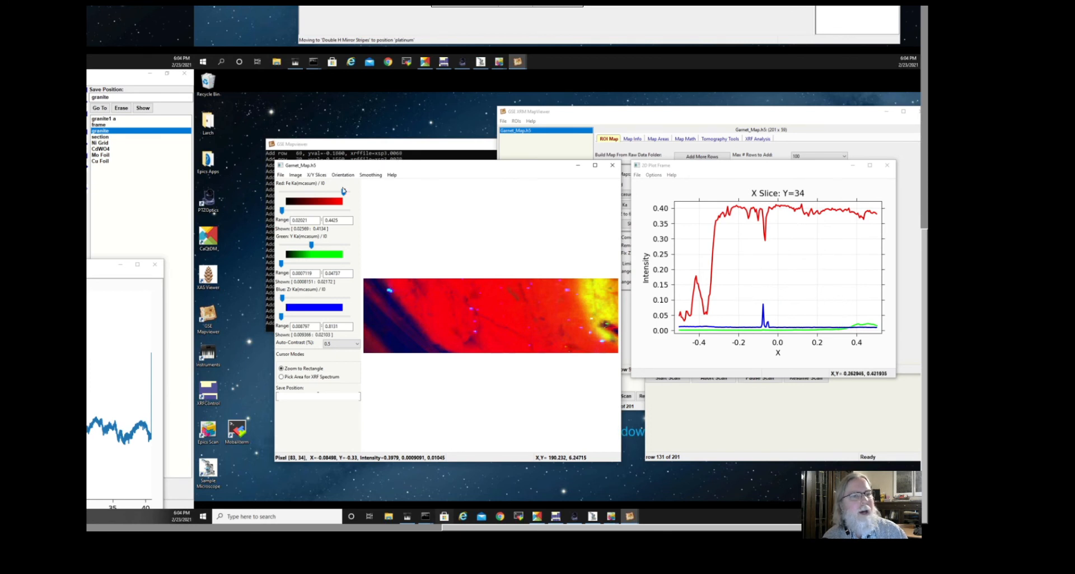
click(888, 167)
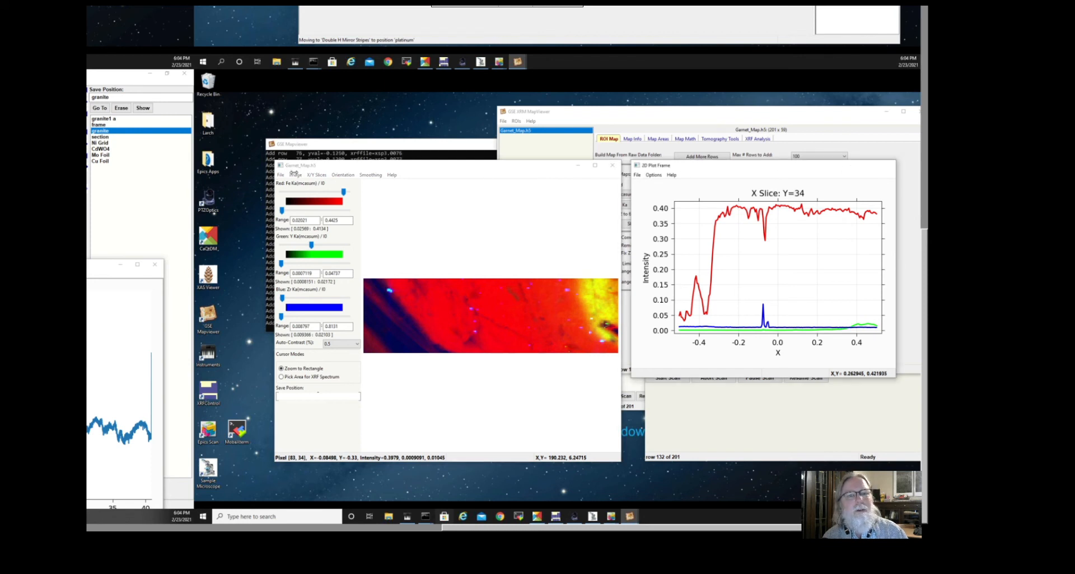
click(295, 175)
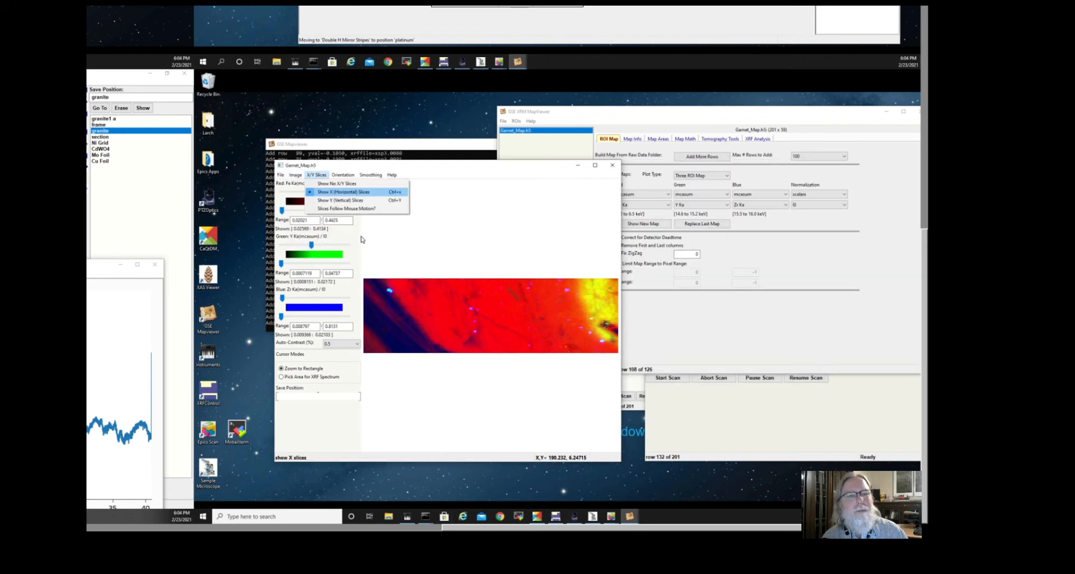
mouse_move(347, 177)
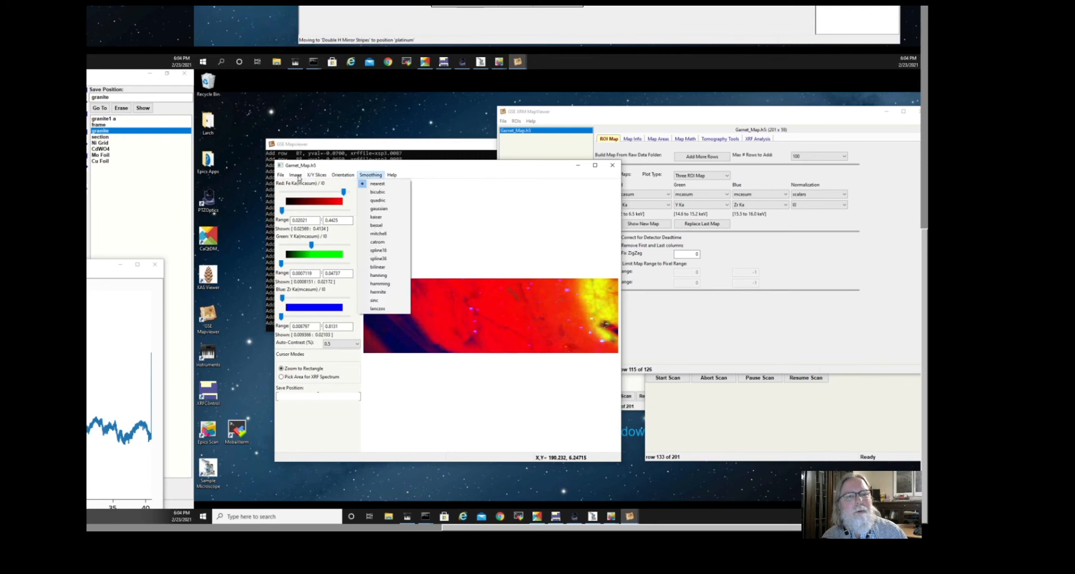
mouse_move(297, 176)
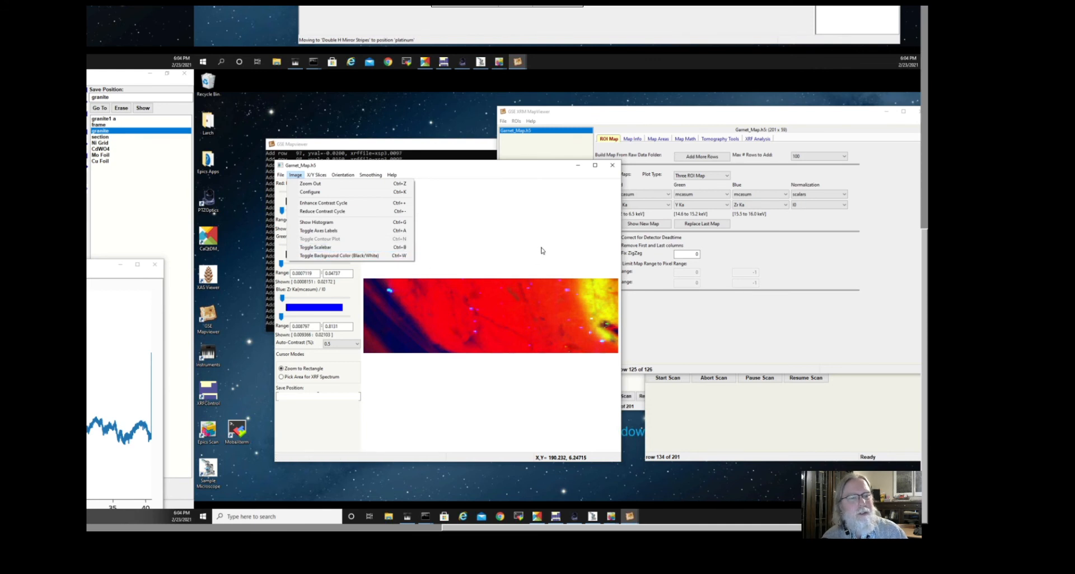
click(586, 272)
Step: Examine the map info recorded for Garnet_Map.h5, then open its map areas and saved points
click(742, 316)
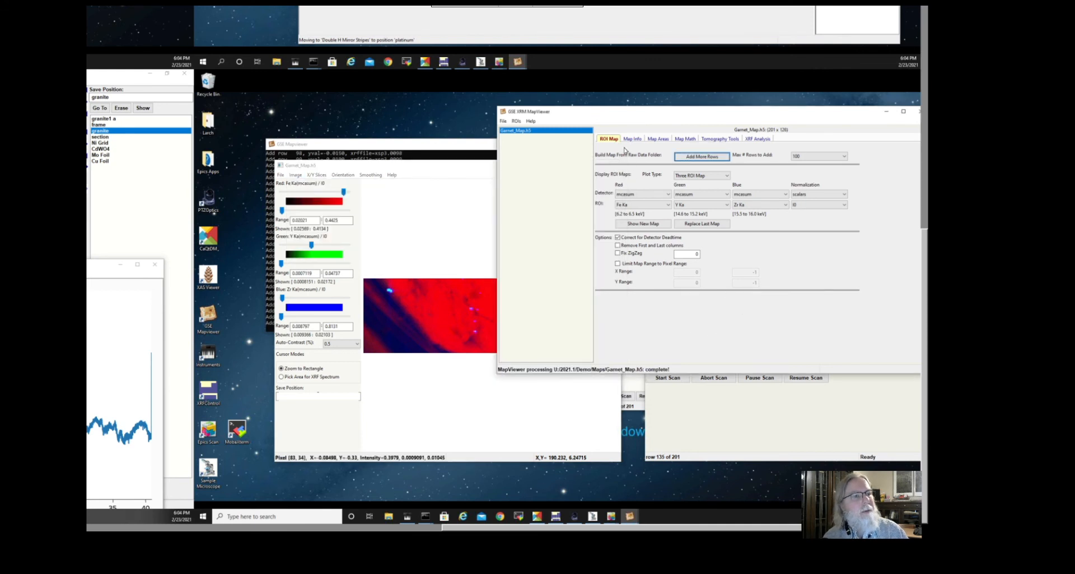
click(632, 140)
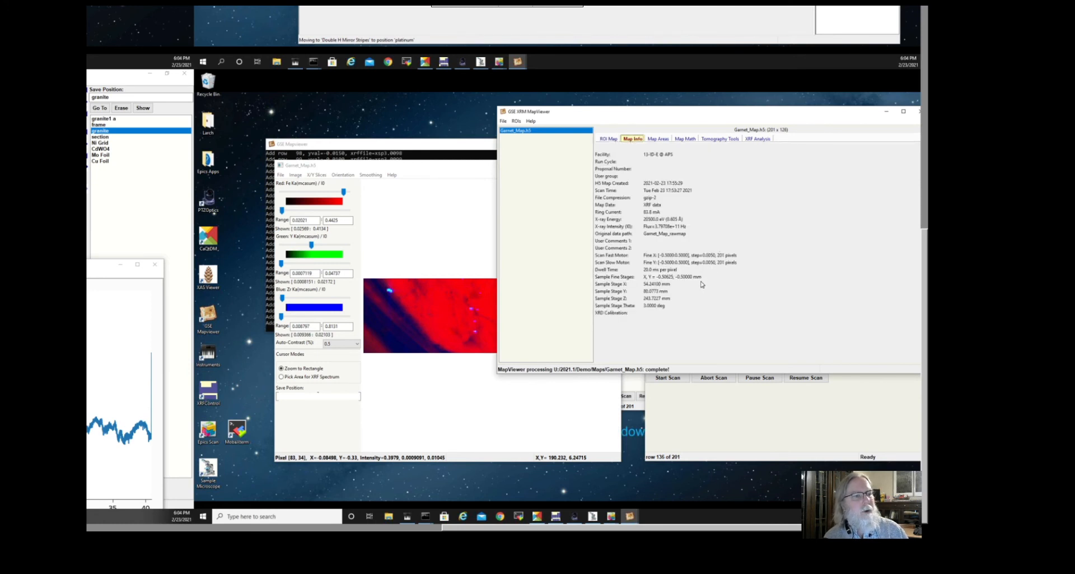
click(659, 139)
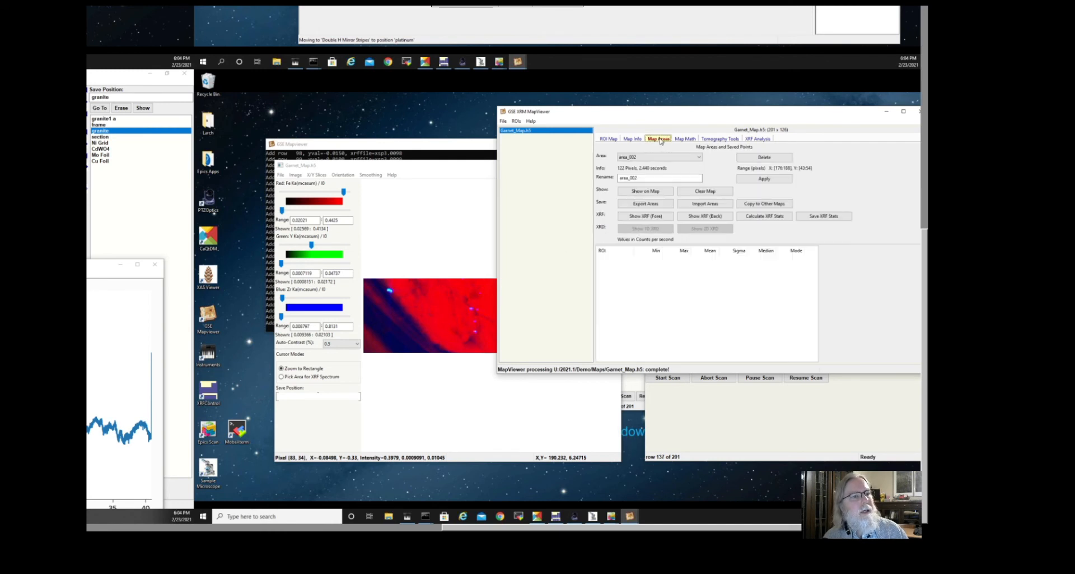
Step: Show area_002 on the three-color map and plot its foreground XRF spectrum, keeping the map window clear of the other windows
click(642, 194)
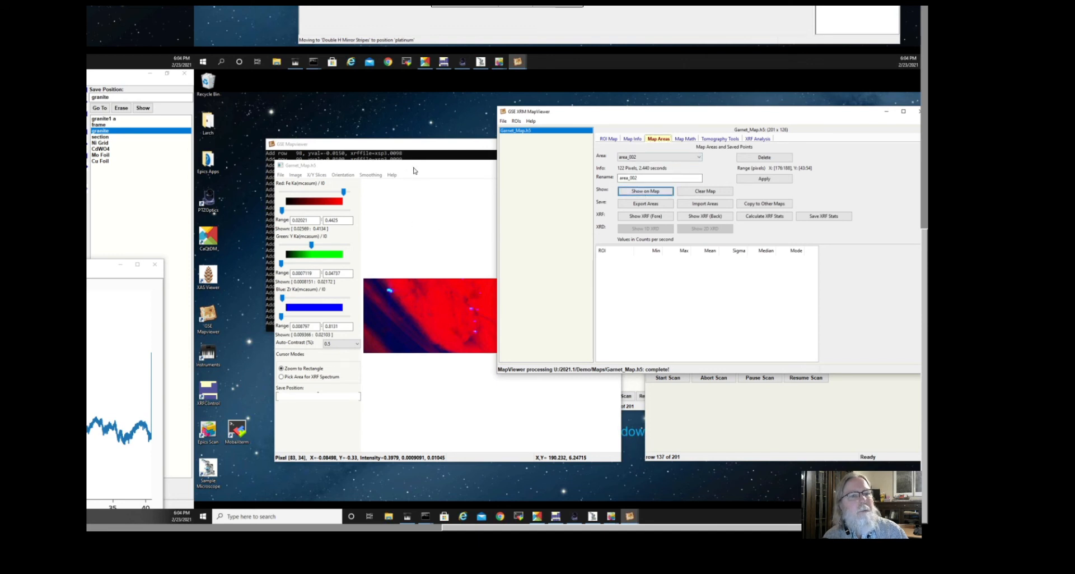
drag(414, 167, 325, 174)
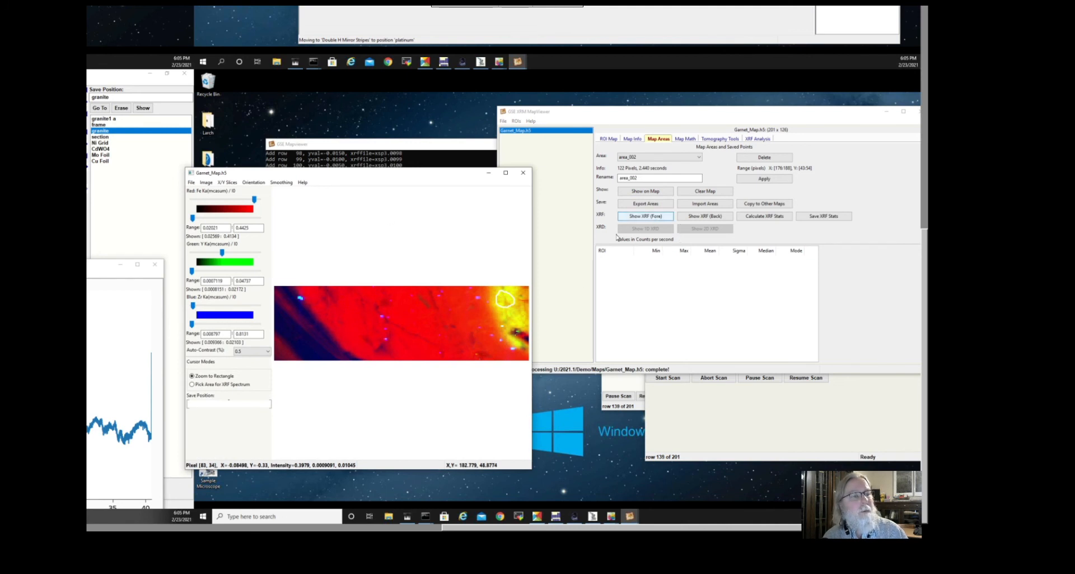
click(645, 215)
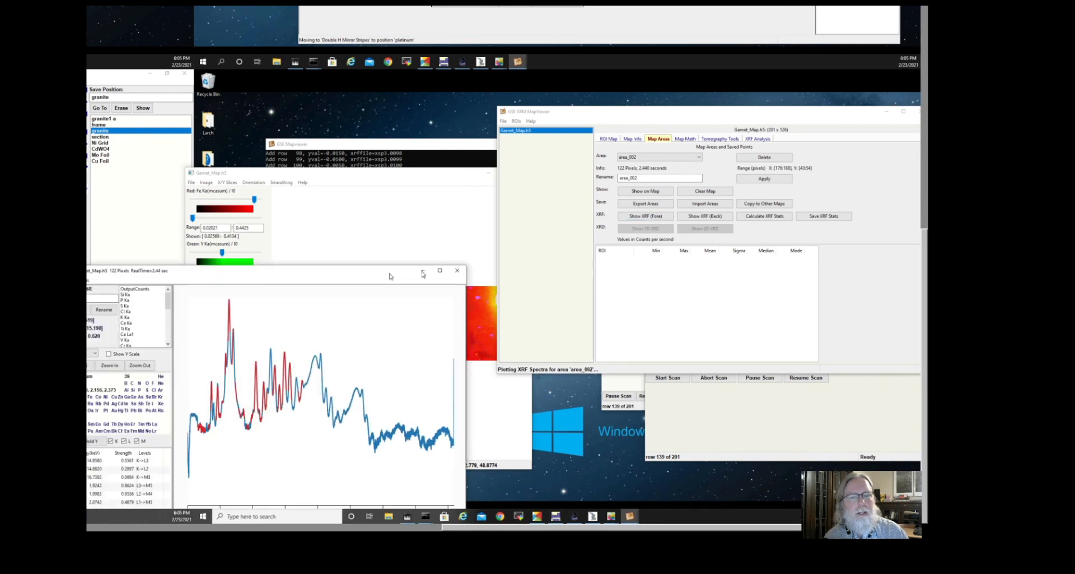
drag(390, 276, 283, 291)
click(429, 180)
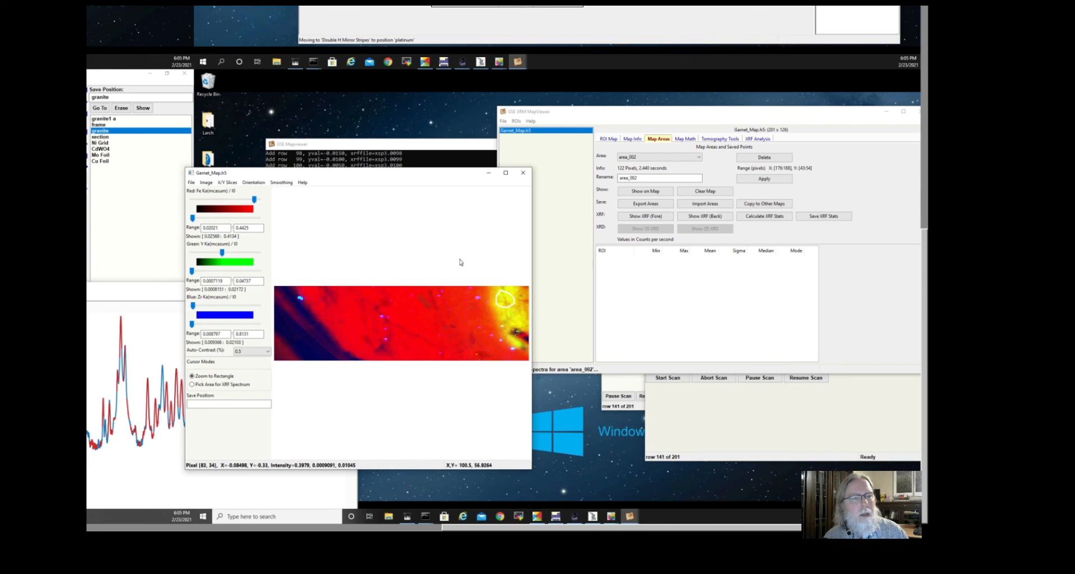
Step: Pick a yellow spot just below the outlined area, at pixel [180, 34], and save it as position "Garnet spot1"
drag(534, 361, 535, 361)
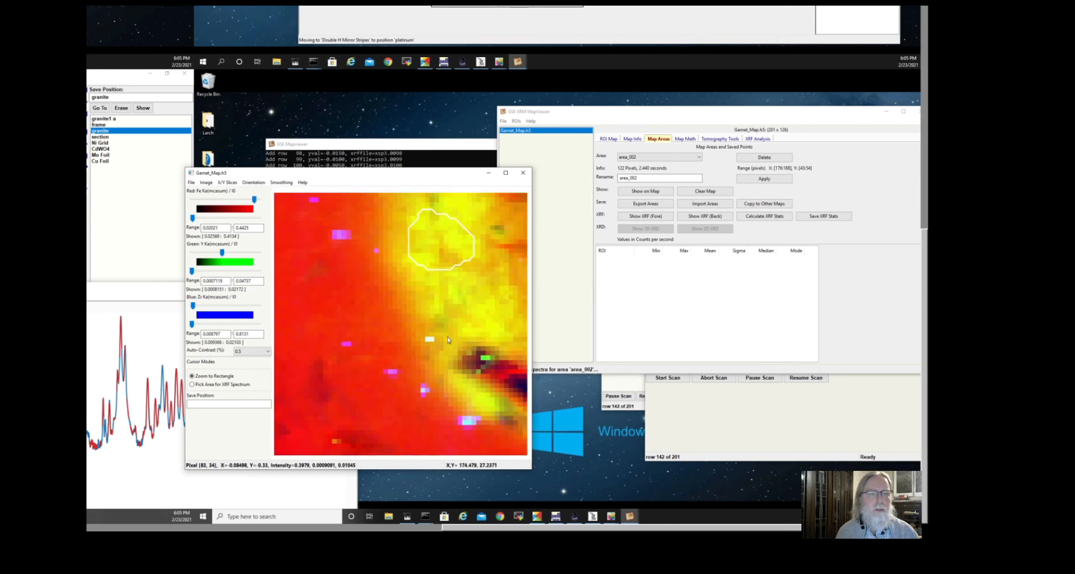
click(438, 309)
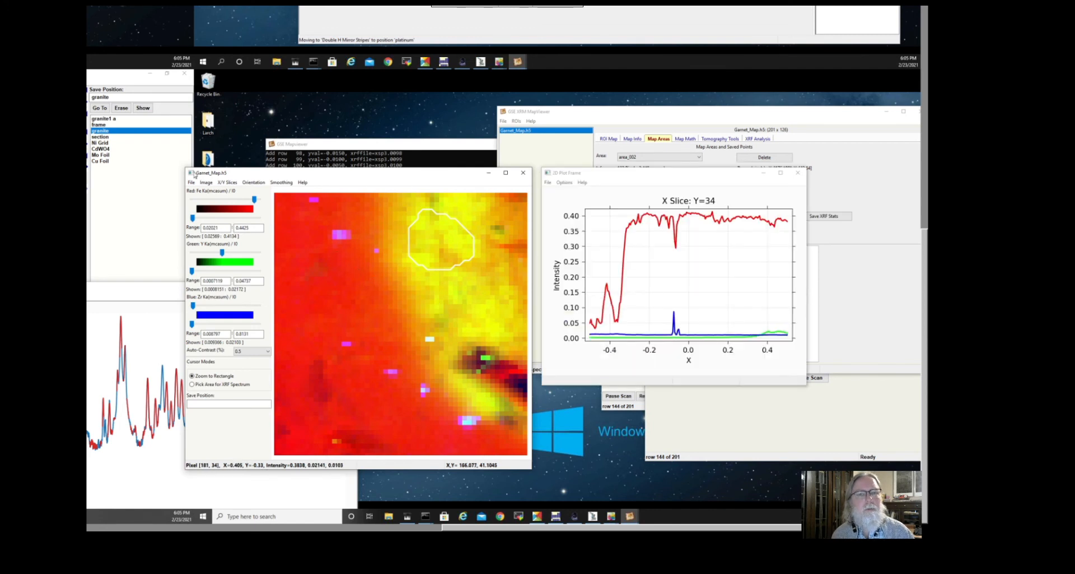
click(227, 183)
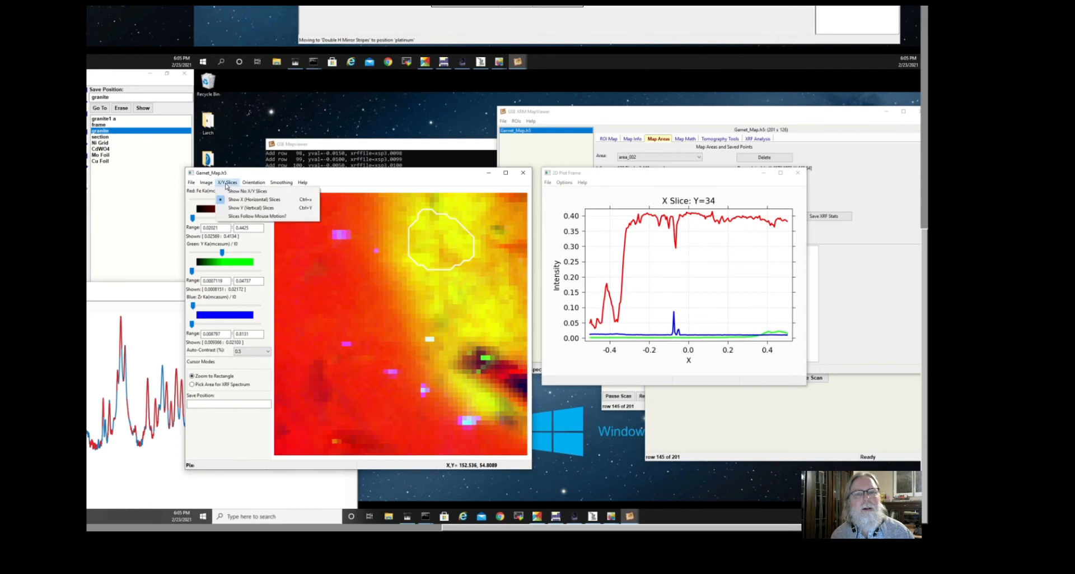
click(241, 199)
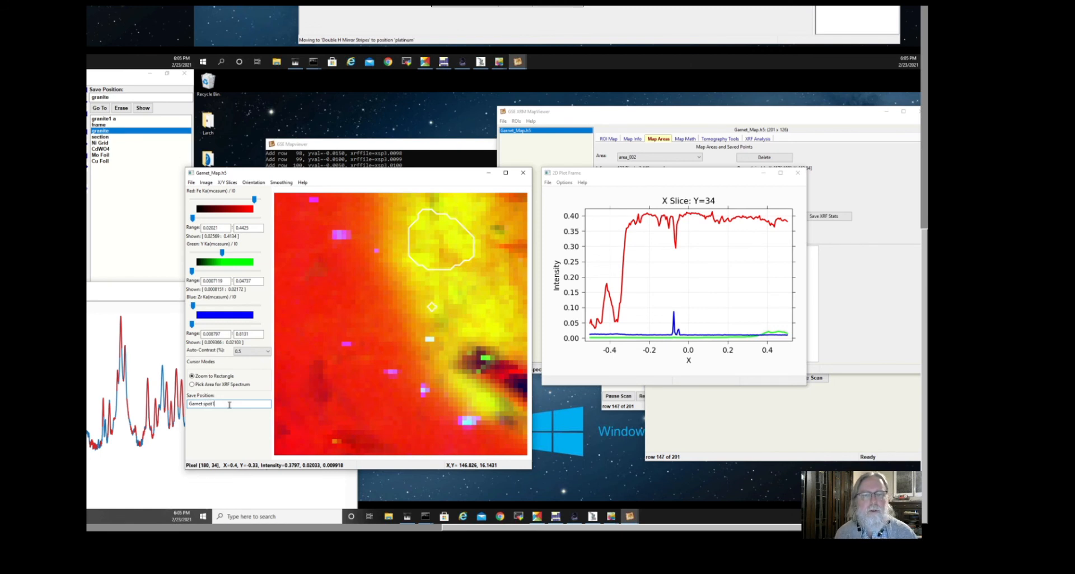
key(Return)
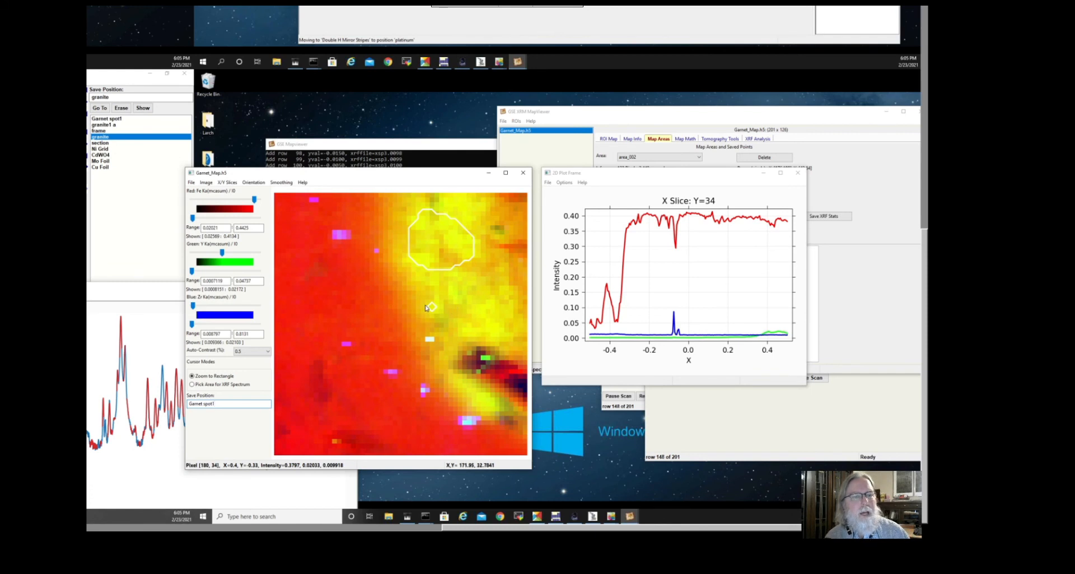
Step: Zoom in closely on the Garnet spot1 marker in the three-color map, then zoom the map all the way out
click(424, 300)
drag(444, 319, 445, 318)
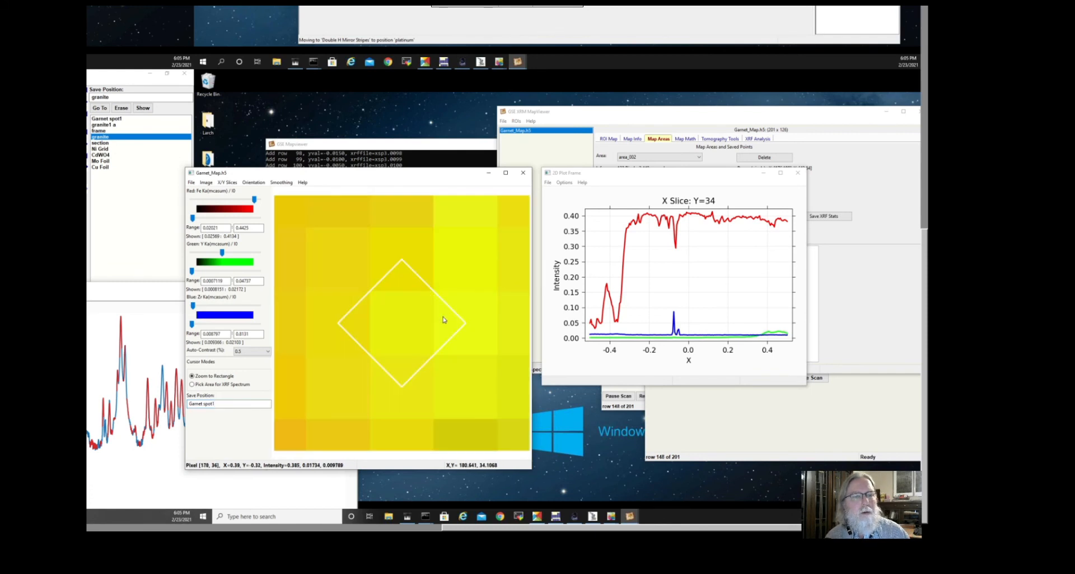
right_click(410, 327)
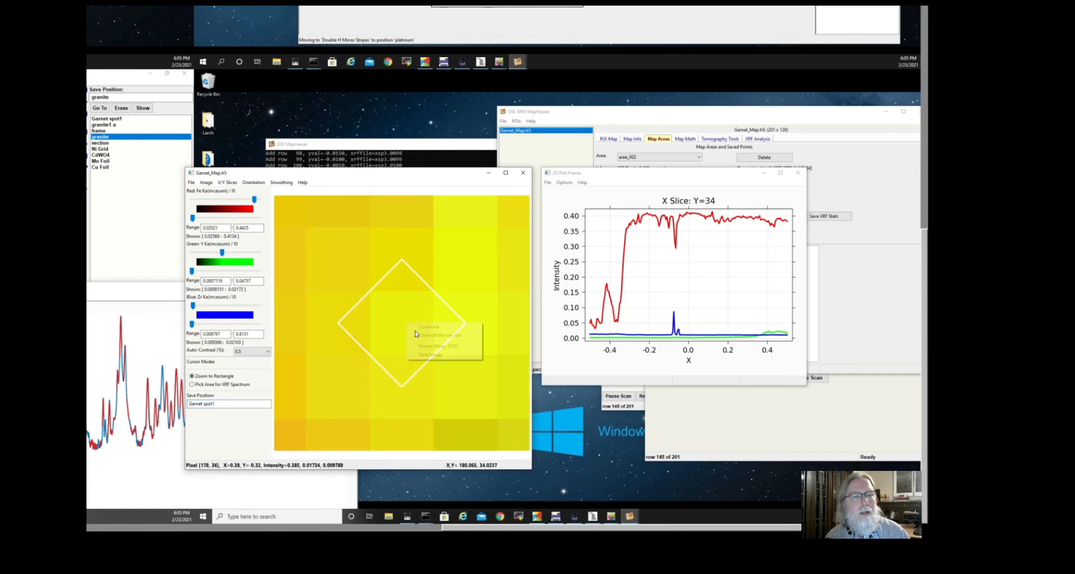
click(421, 336)
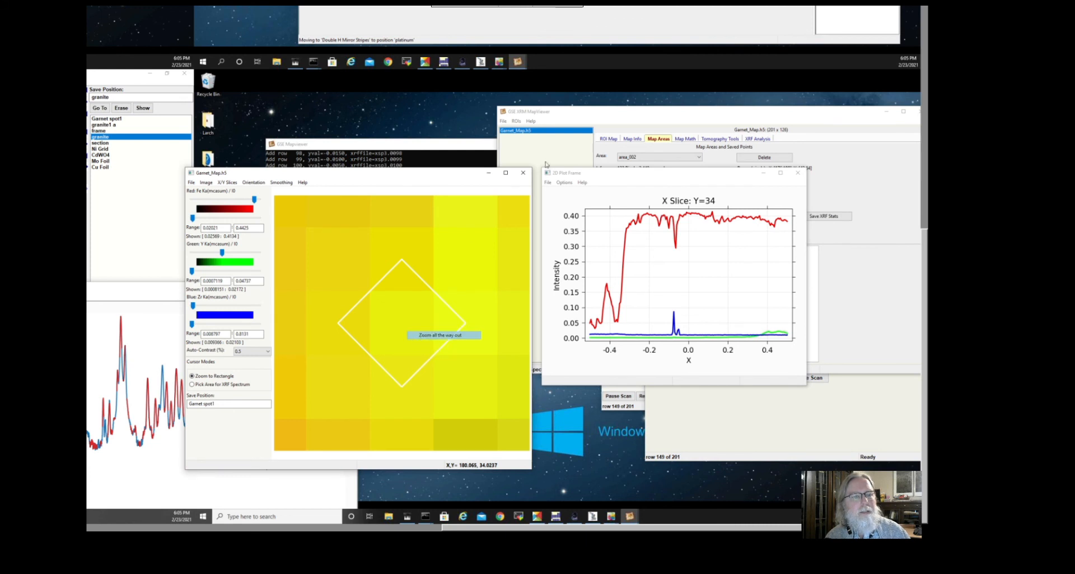
Step: Select Garnet spot1 among the map areas, clear the outlined areas from the map, and show only that spot, moving the map window clear
click(646, 130)
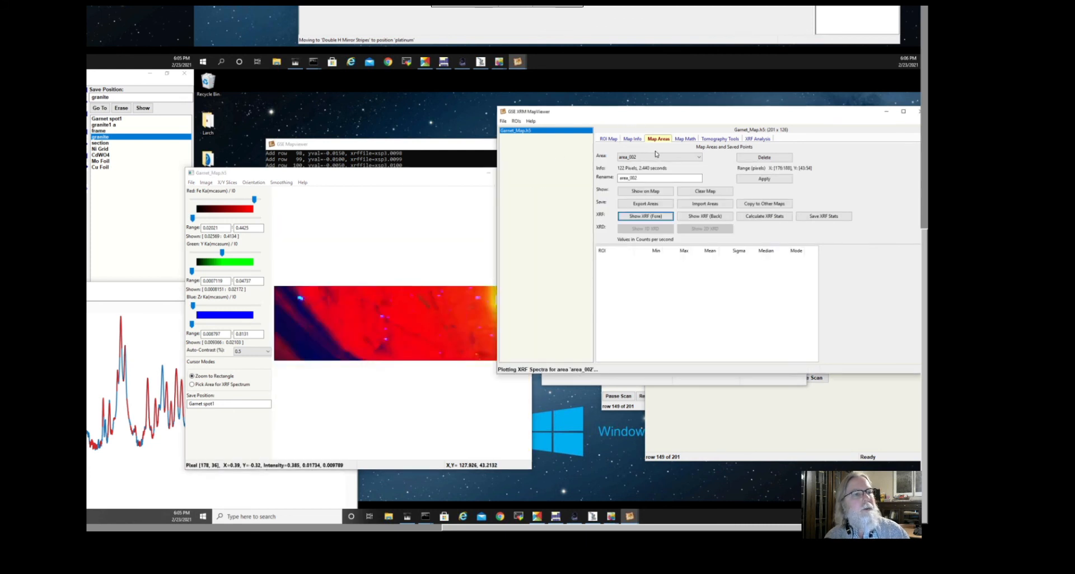
click(659, 157)
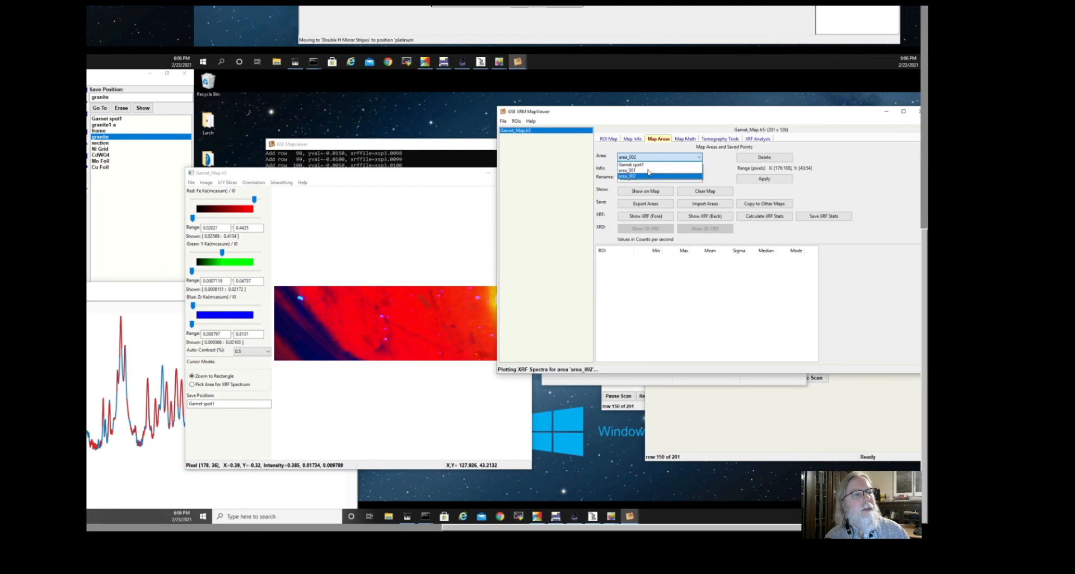
click(647, 164)
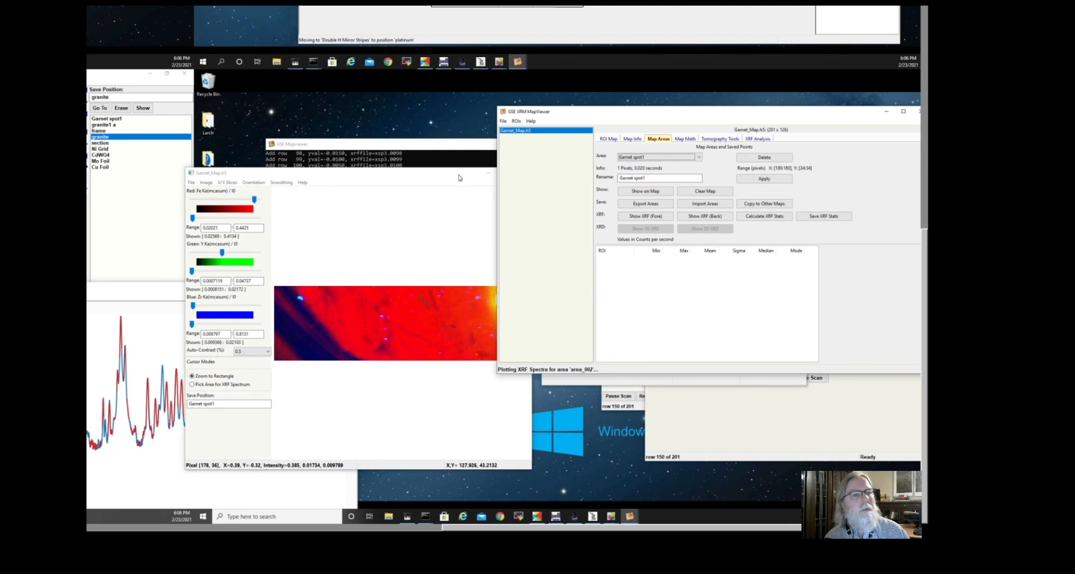
drag(459, 177, 376, 181)
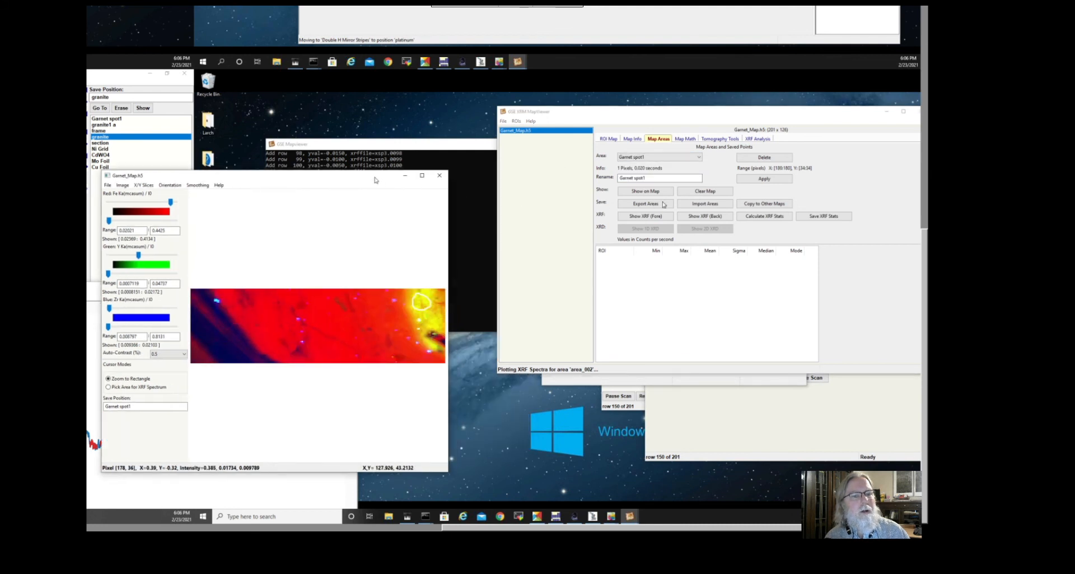
click(688, 193)
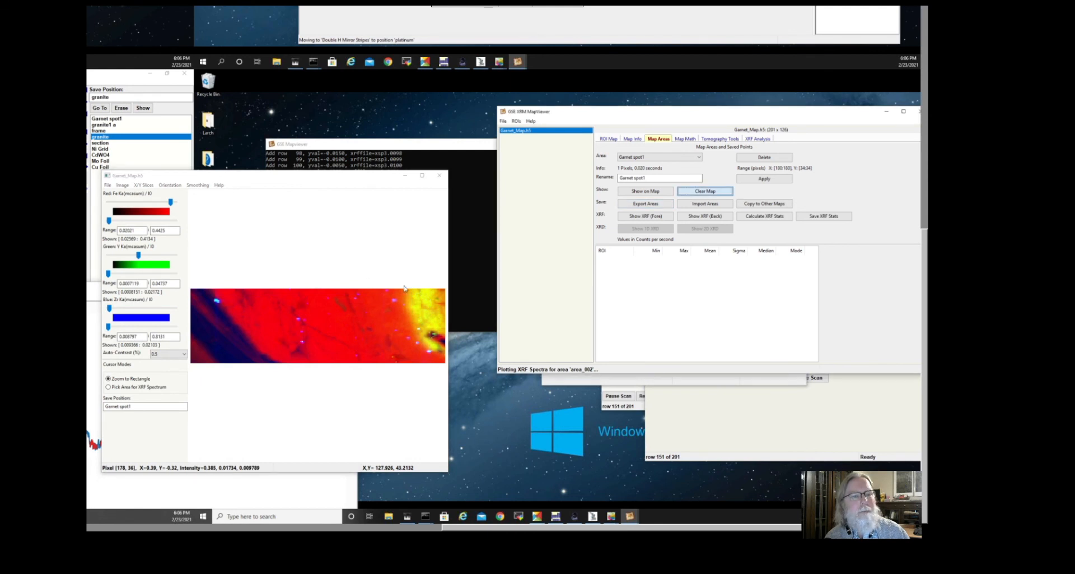
click(652, 193)
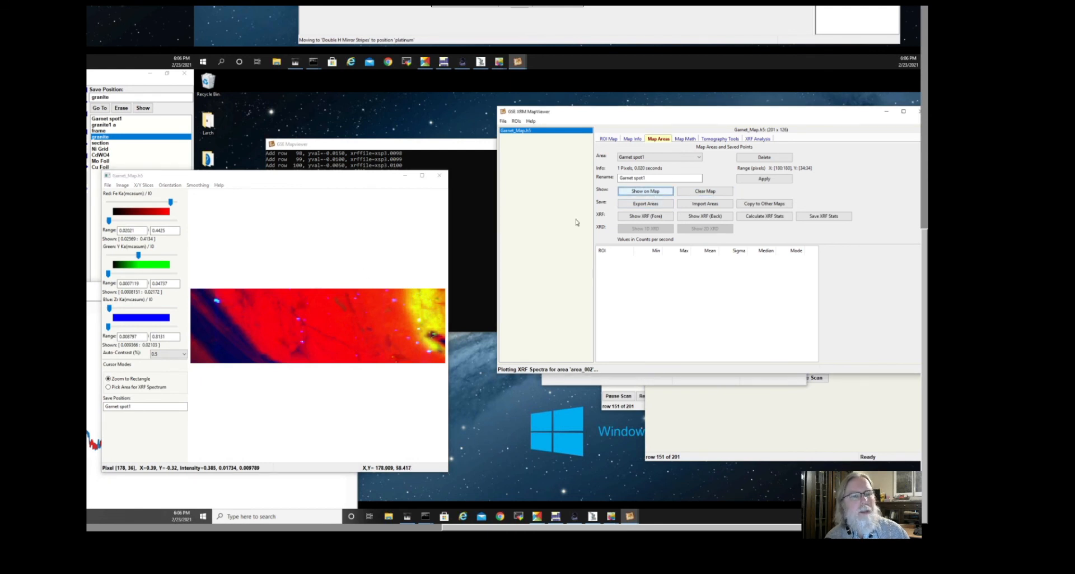
Step: Examine the displayed Garnet spot1 marker up close in the yellow region, then restore the full map view
drag(410, 309, 429, 330)
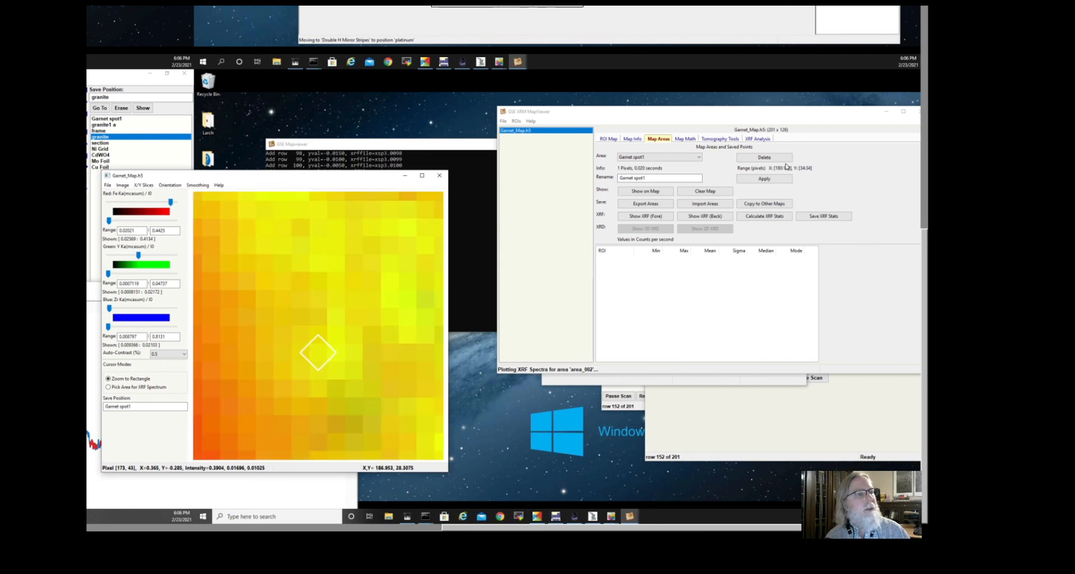
right_click(380, 312)
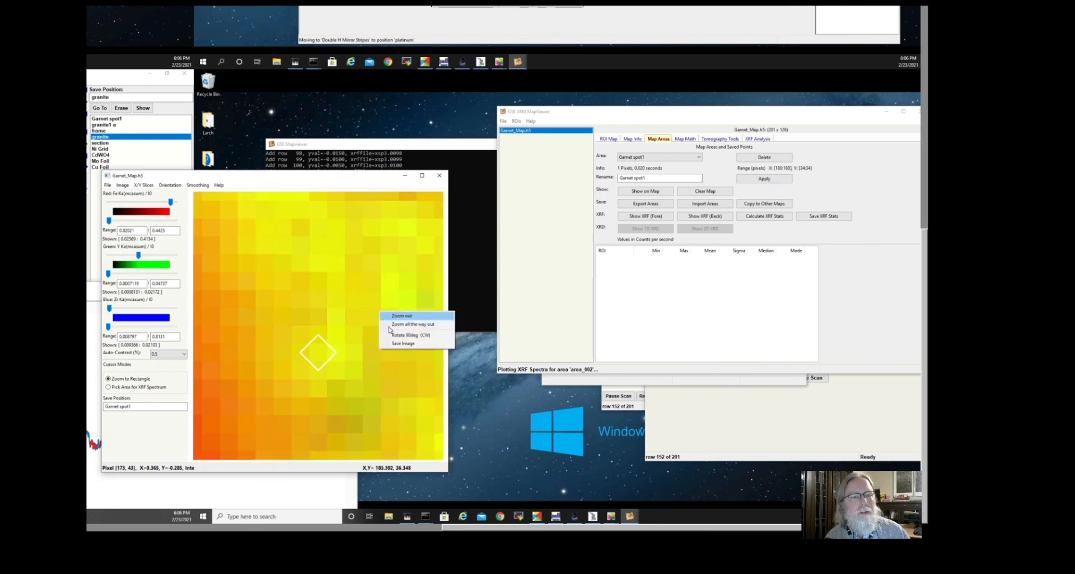
click(392, 325)
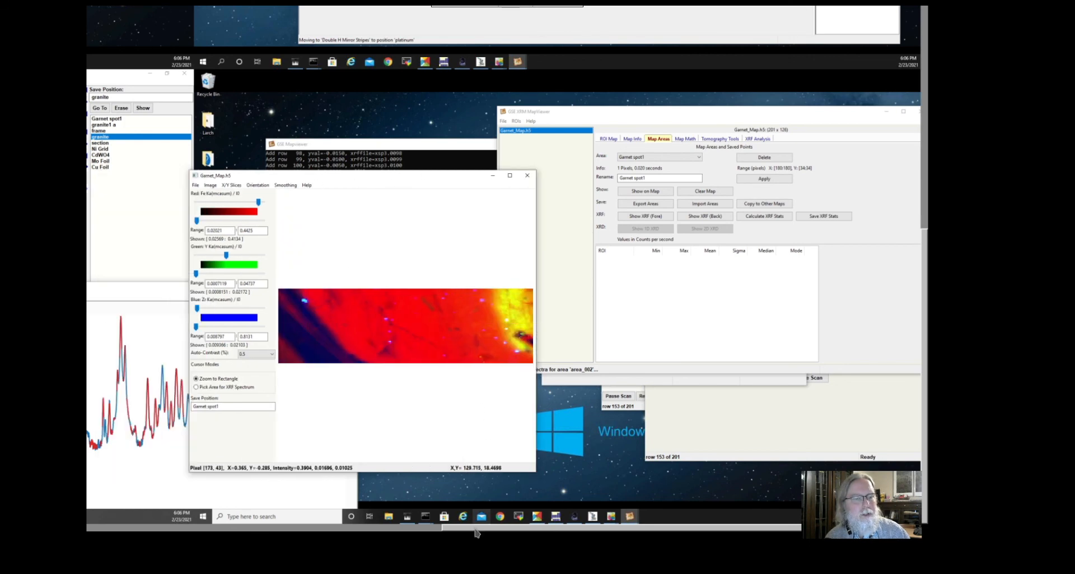
Step: Switch to the Sample Microscope, select the saved position Garnet spot1, and return to the map windows
click(90, 532)
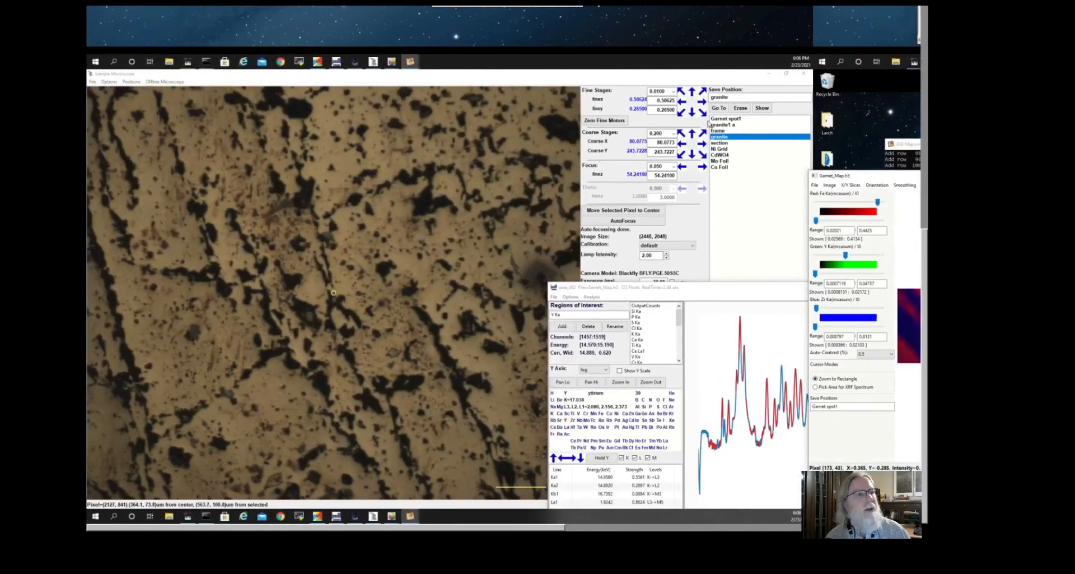
click(729, 119)
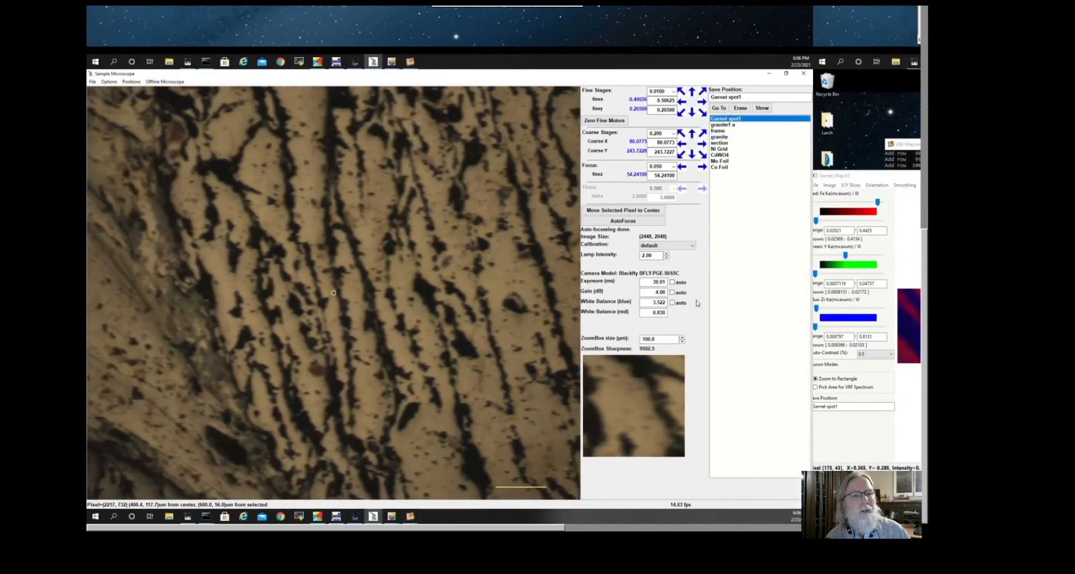
click(603, 529)
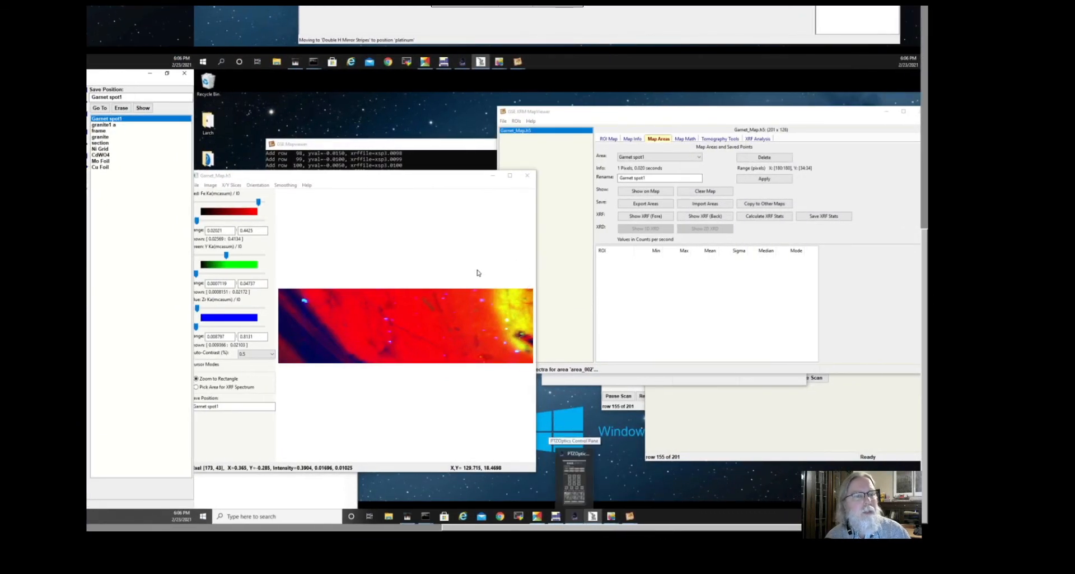
Step: Save two more yellow spots on the map: "Garnet spot2" at pixel [177, 44] and "Garnet spot3" at pixel [183, 53]
drag(477, 269, 552, 408)
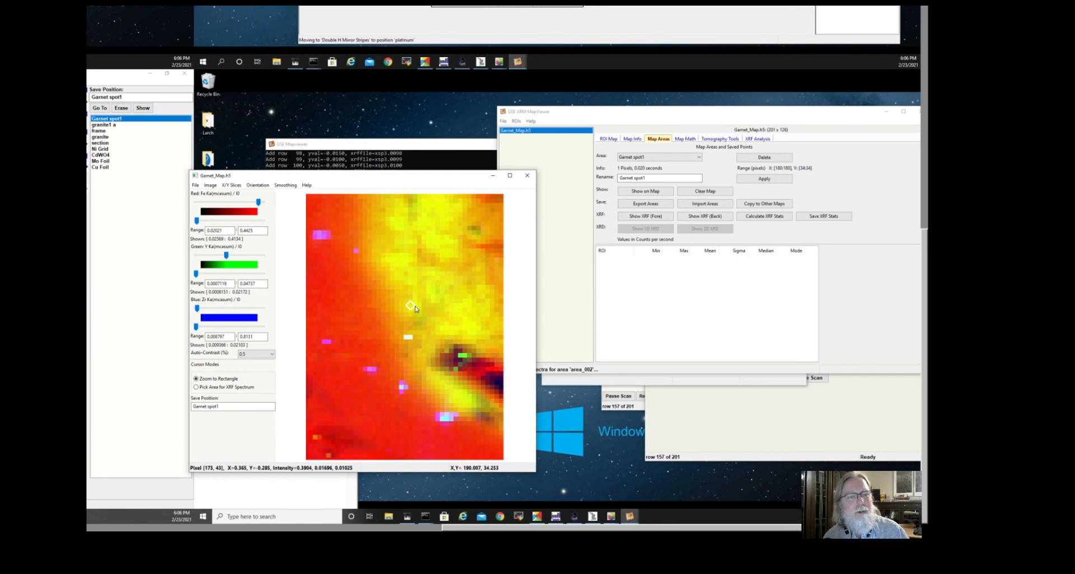
right_click(441, 223)
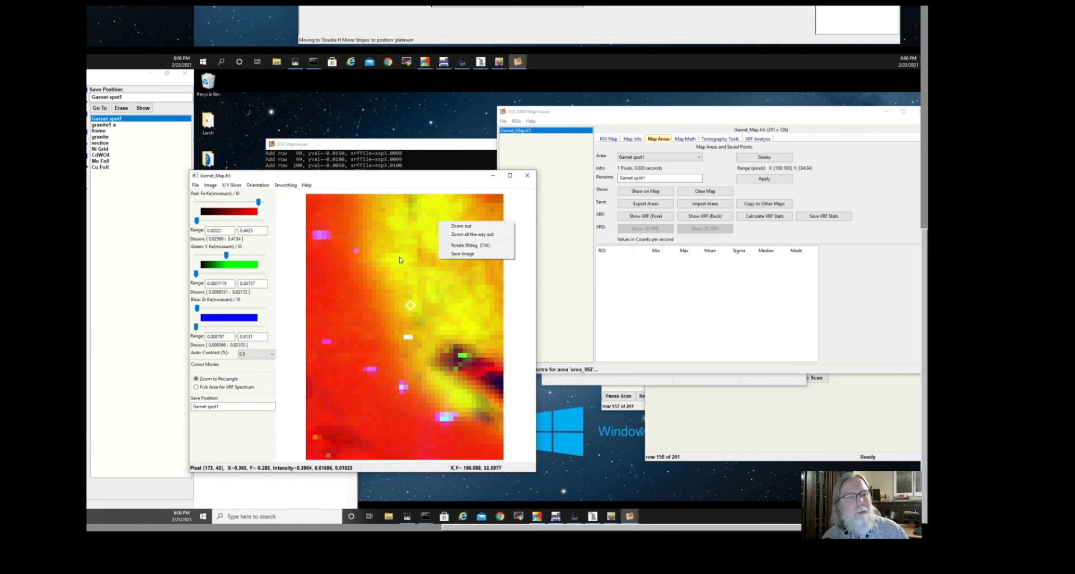
click(399, 261)
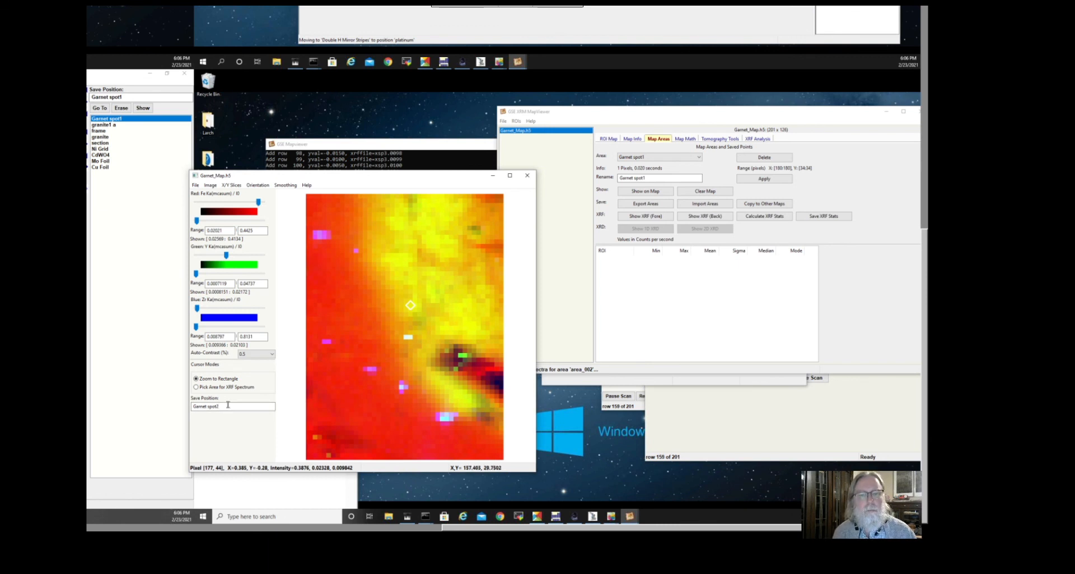
key(Return)
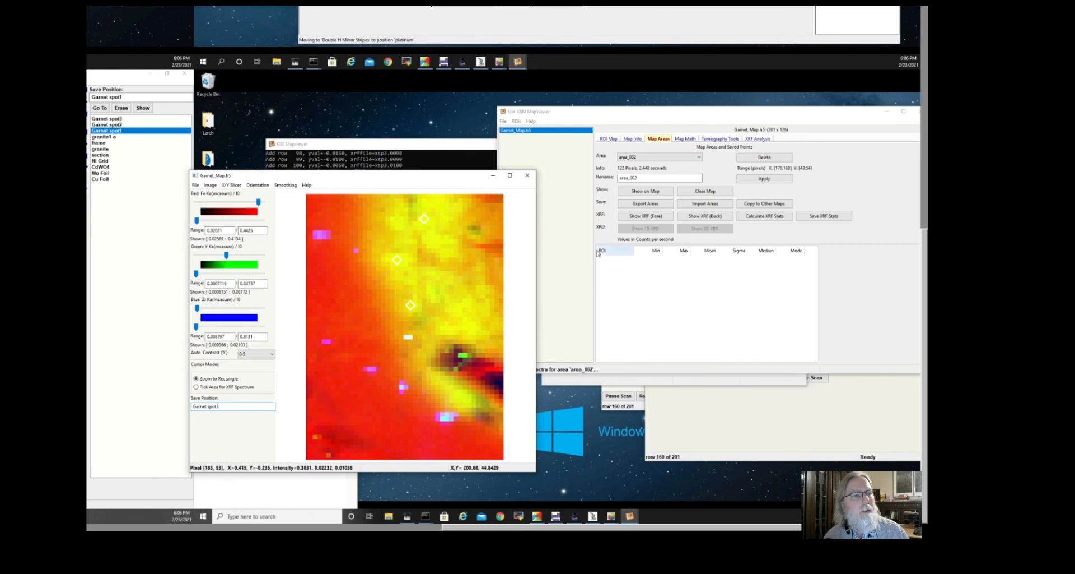
Step: Replace the last three-color map of Fe Ka, Y Ka and Zr Ka with one redrawn from the current data
click(609, 138)
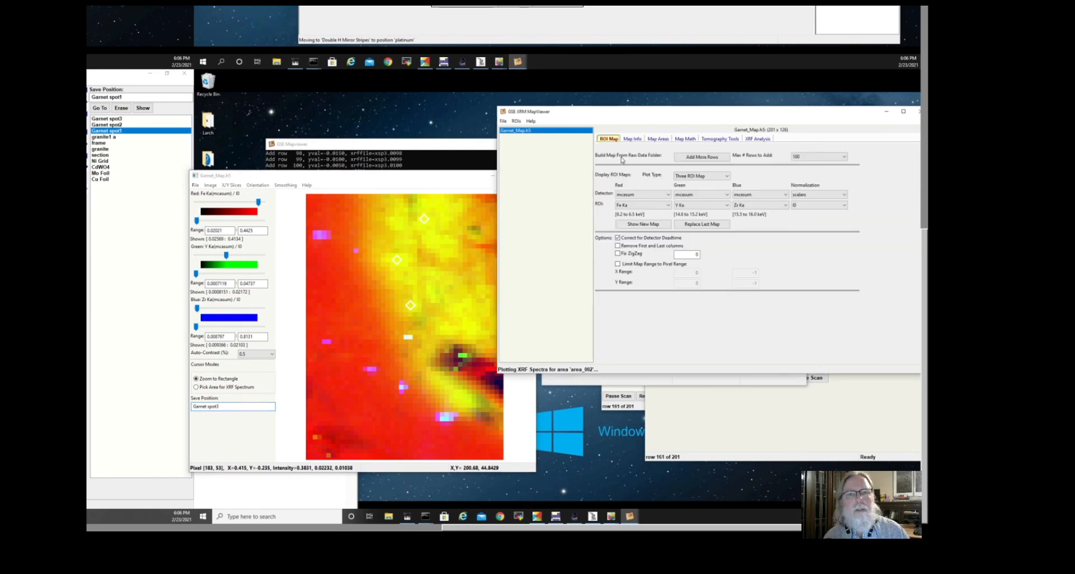
click(691, 225)
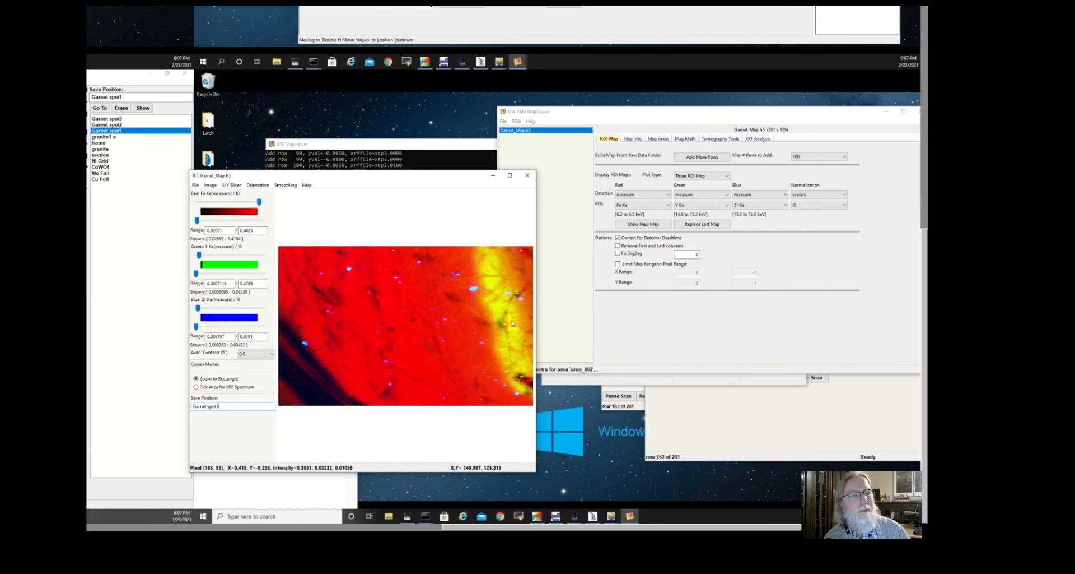
Step: Save a bright yellow spot at X=0.34, Y=-0.015 as position "Garnet spot4" and restore the full map view
drag(530, 351, 452, 233)
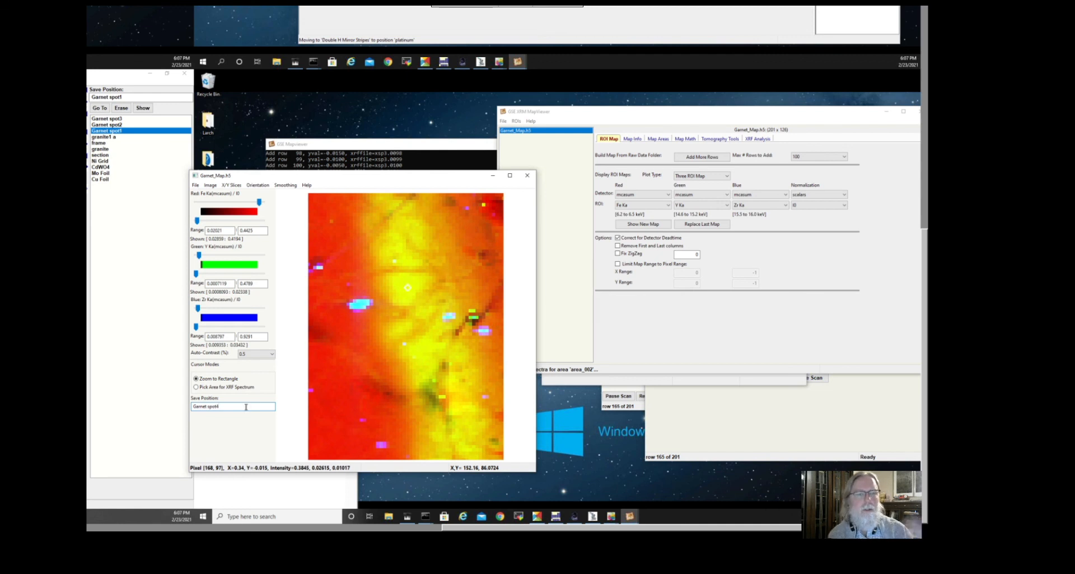
key(Return)
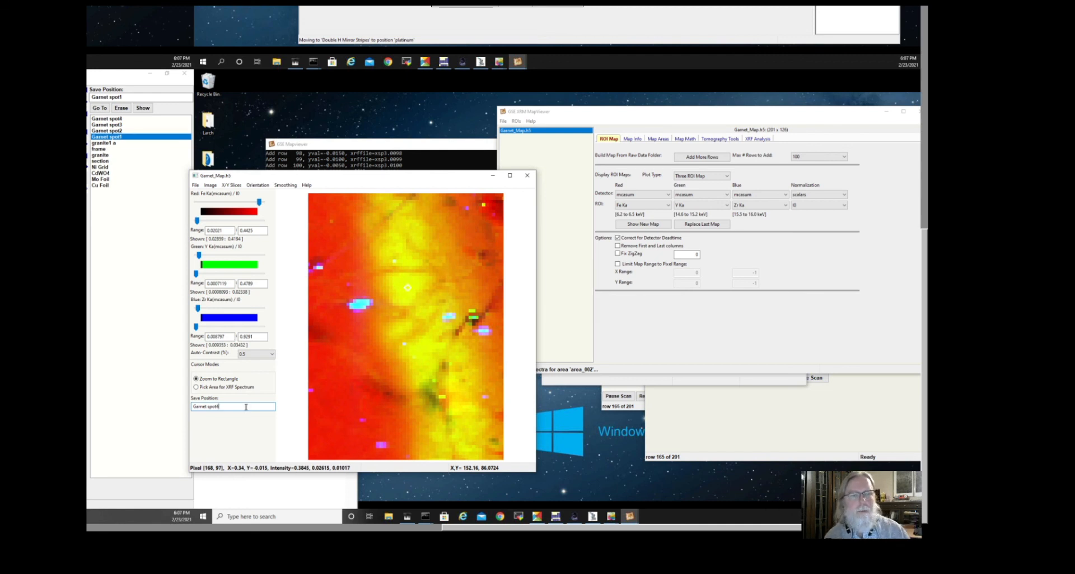
right_click(396, 328)
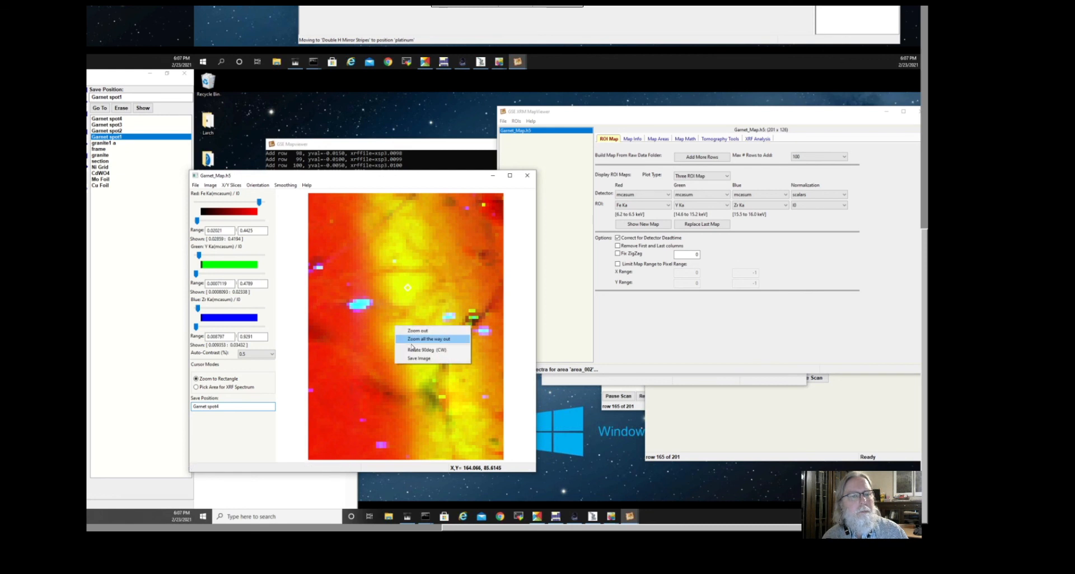
click(414, 340)
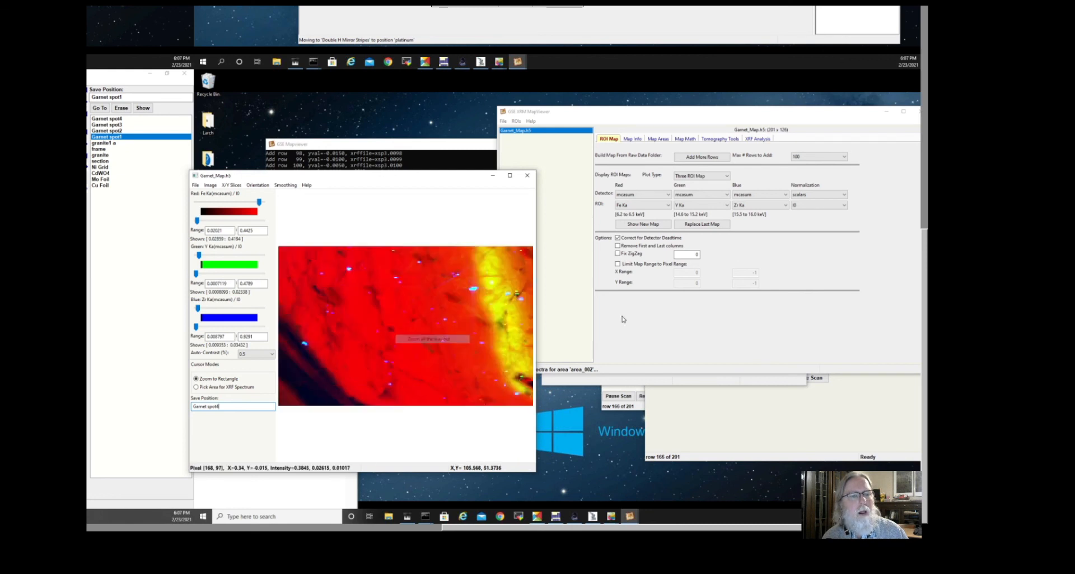
Step: Add more rows to Garnet_Map.h5 from the raw data folder, then open its map areas and saved points
click(697, 157)
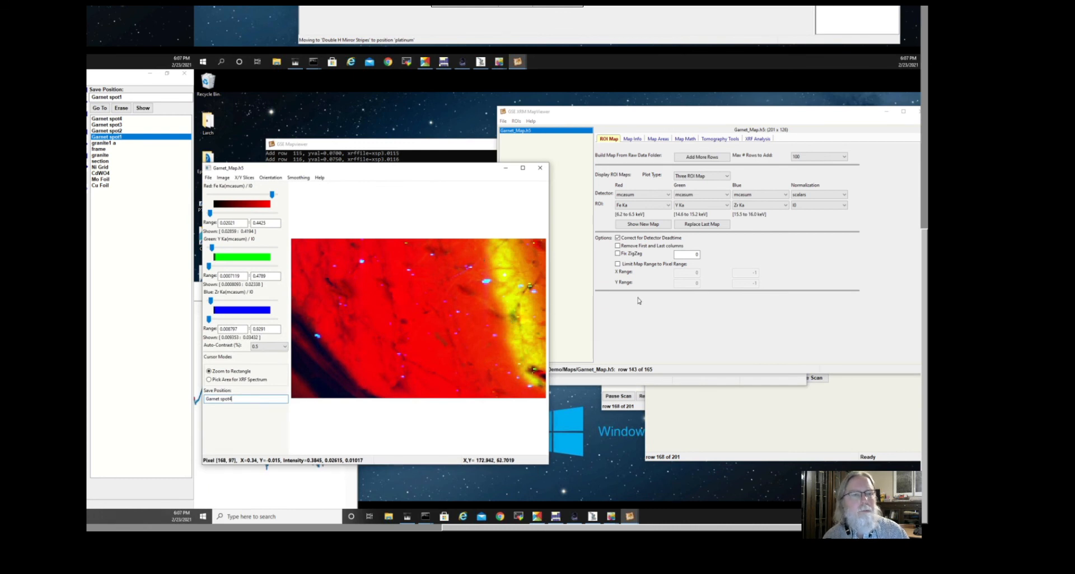
click(631, 140)
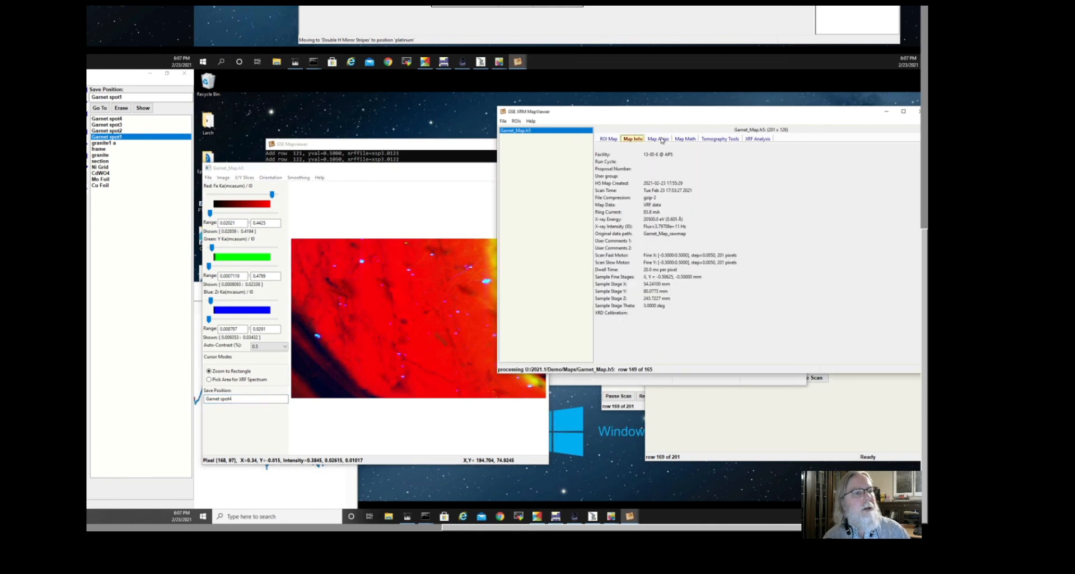
click(659, 139)
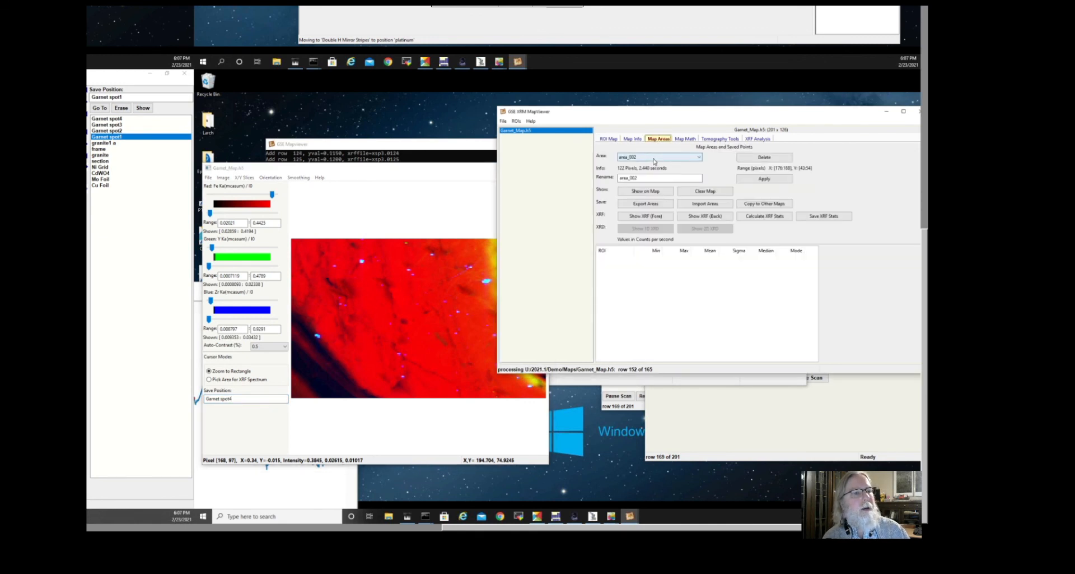
Step: Plot the foreground XRF spectrum of Garnet spot3, highlight its Y Ka region of interest, and close the spectrum window
click(654, 157)
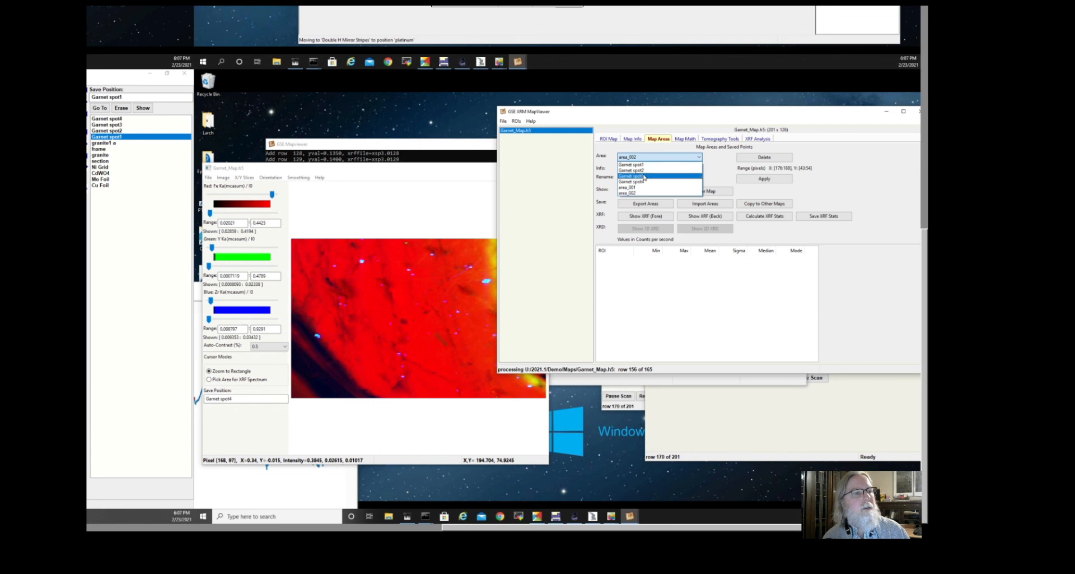
click(645, 176)
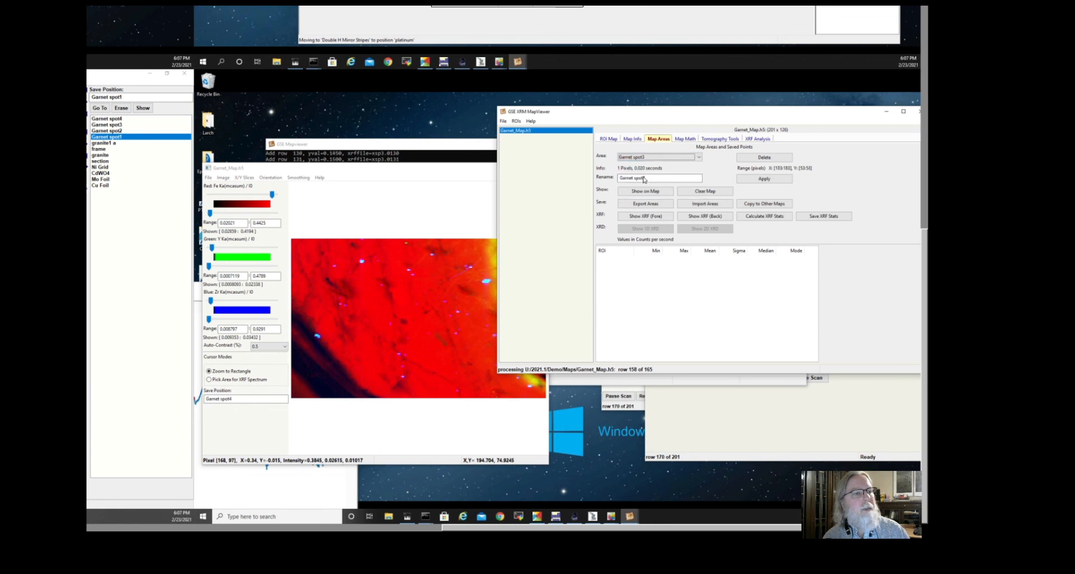
click(647, 216)
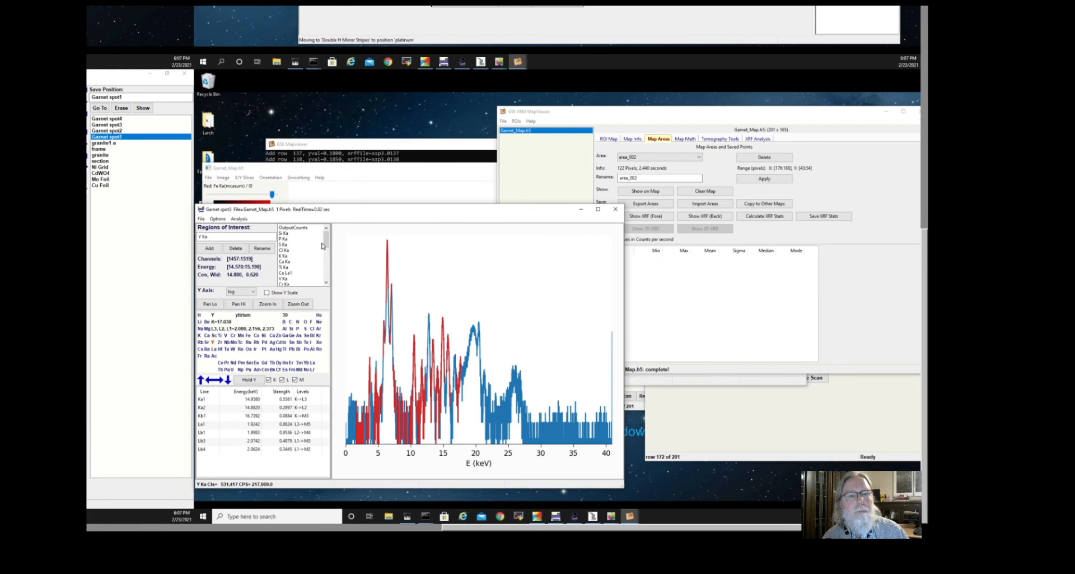
scroll(327, 250, down, 6)
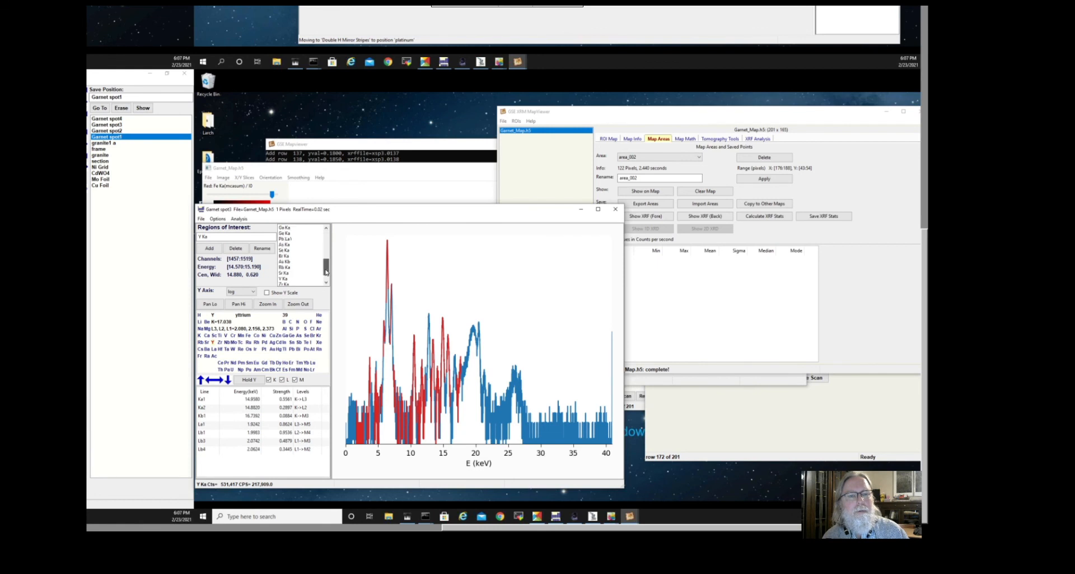
click(286, 279)
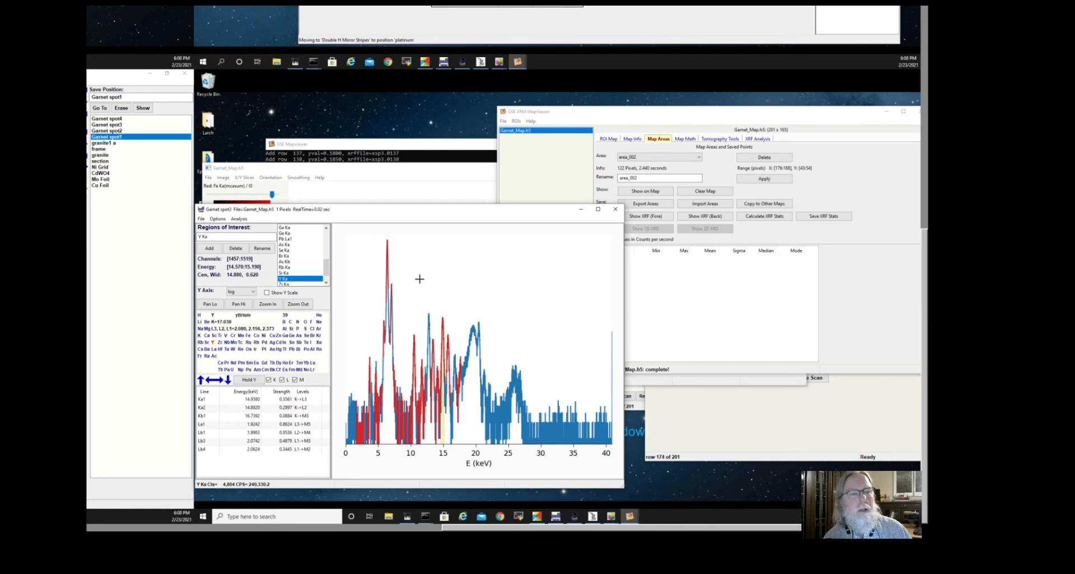
click(615, 210)
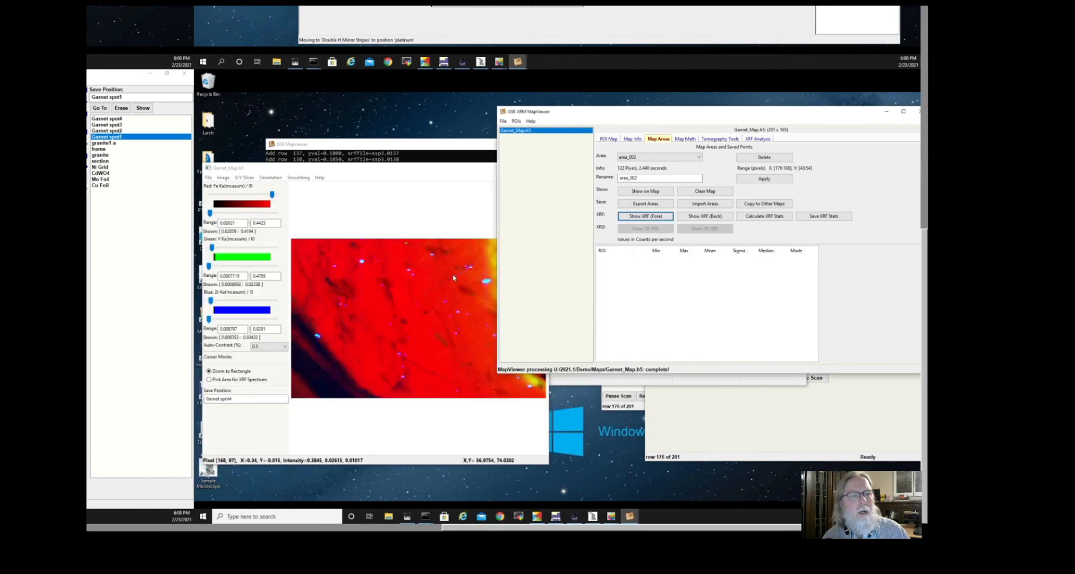
Step: Add more rows to Garnet_Map.h5 from the raw data folder and replace the last Fe Ka, Y Ka and Zr Ka three-color map
click(606, 139)
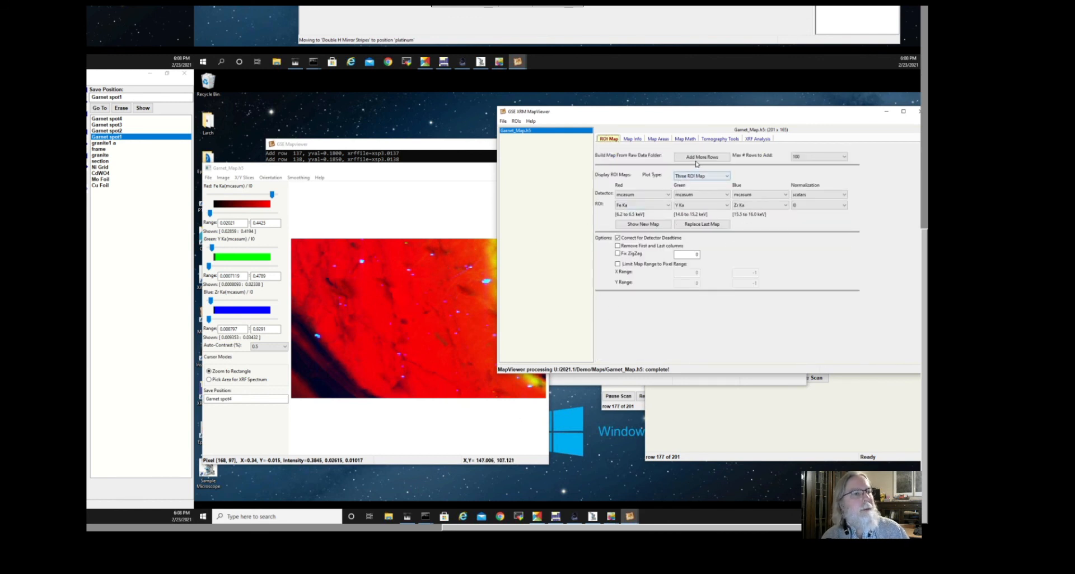
click(697, 158)
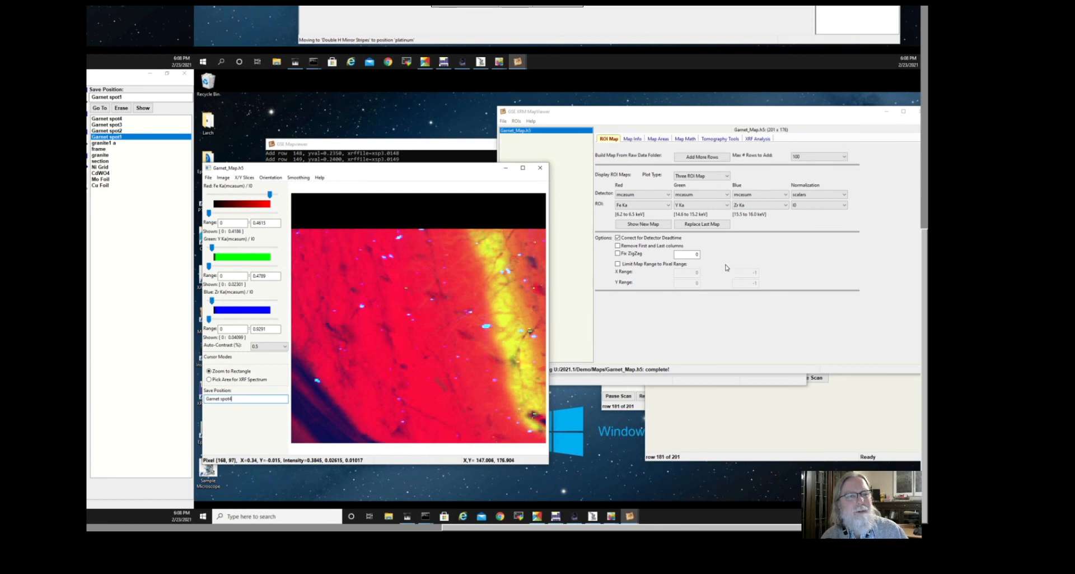
click(699, 224)
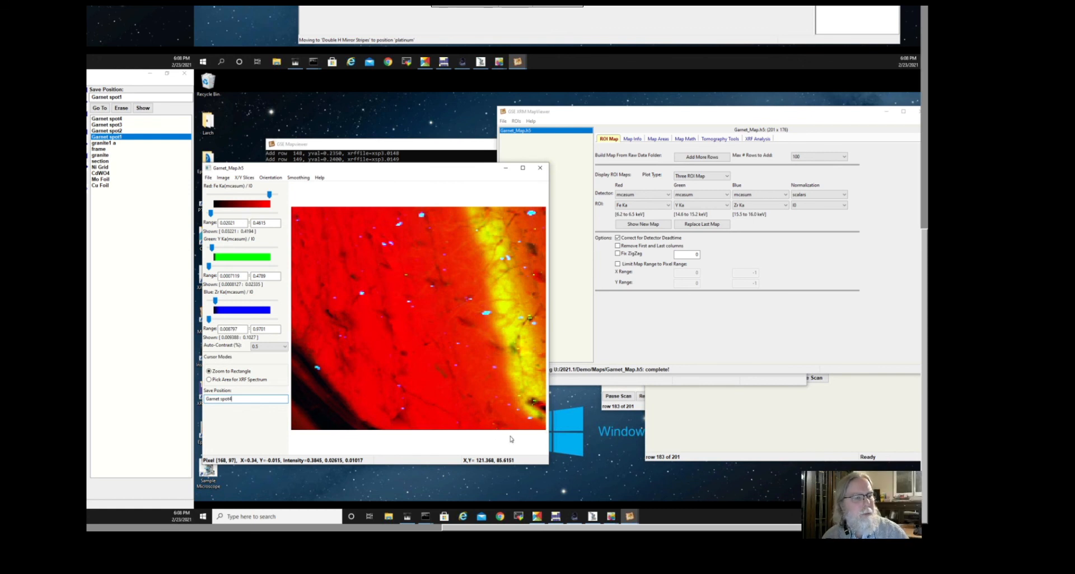
click(698, 224)
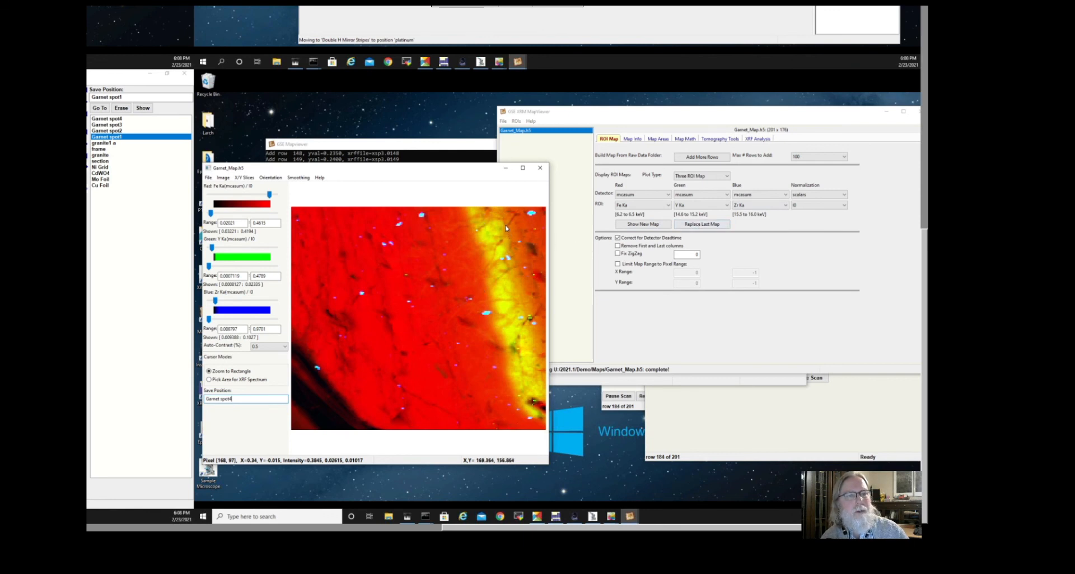
Step: Close the X Slice plot and rearrange the MapViewer and Garnet_Map.h5 image windows, keeping the three-color map in front
drag(482, 529, 600, 535)
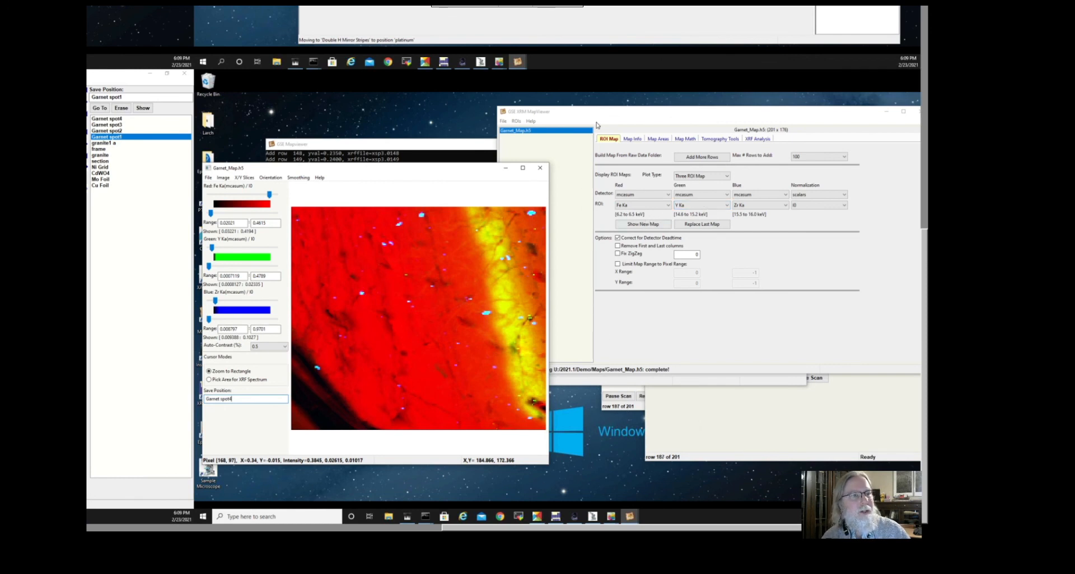
drag(325, 107, 274, 91)
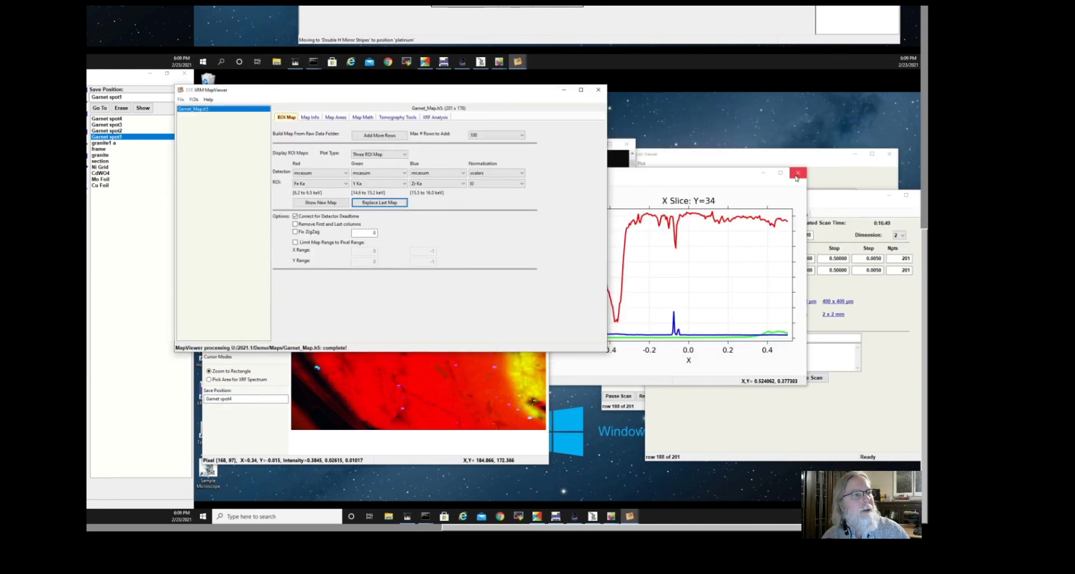
click(798, 173)
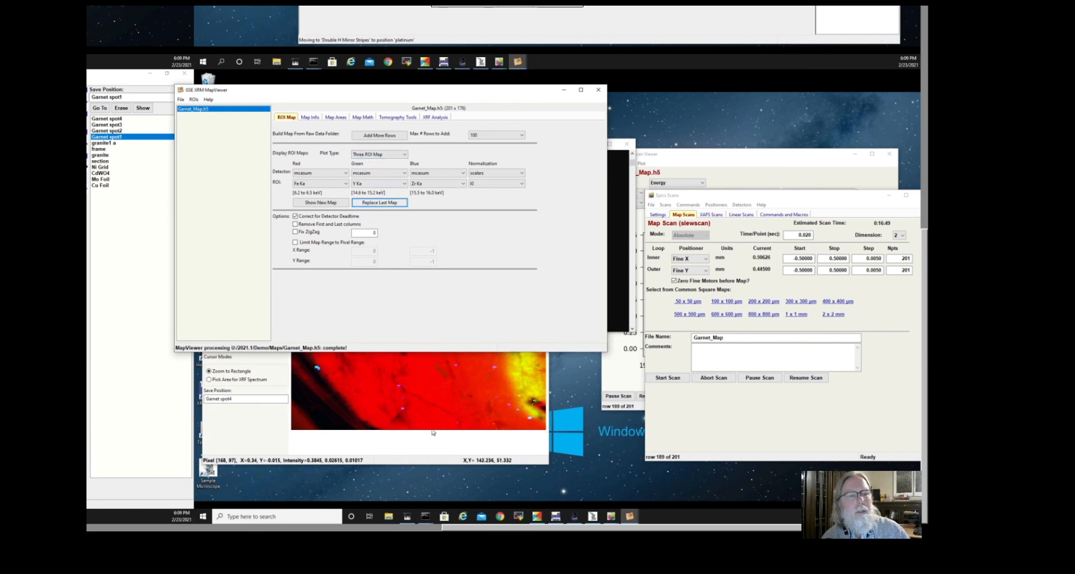
click(380, 202)
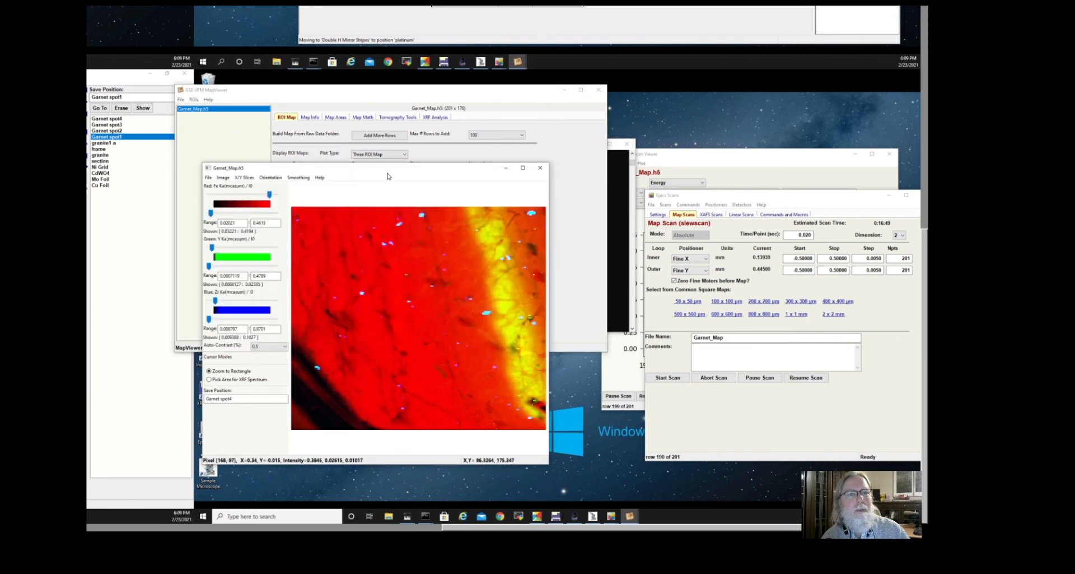
drag(388, 176, 509, 175)
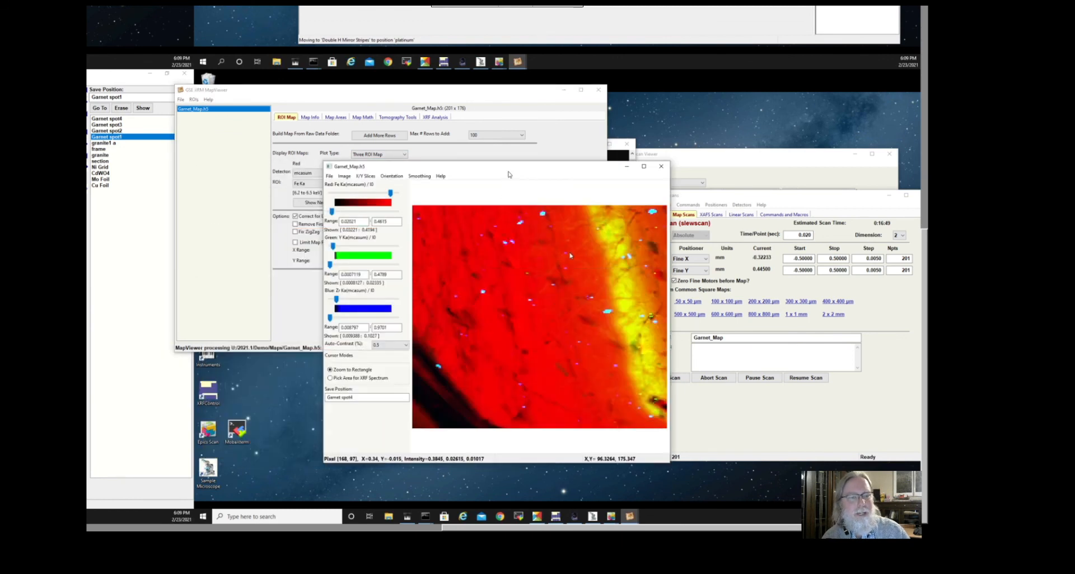